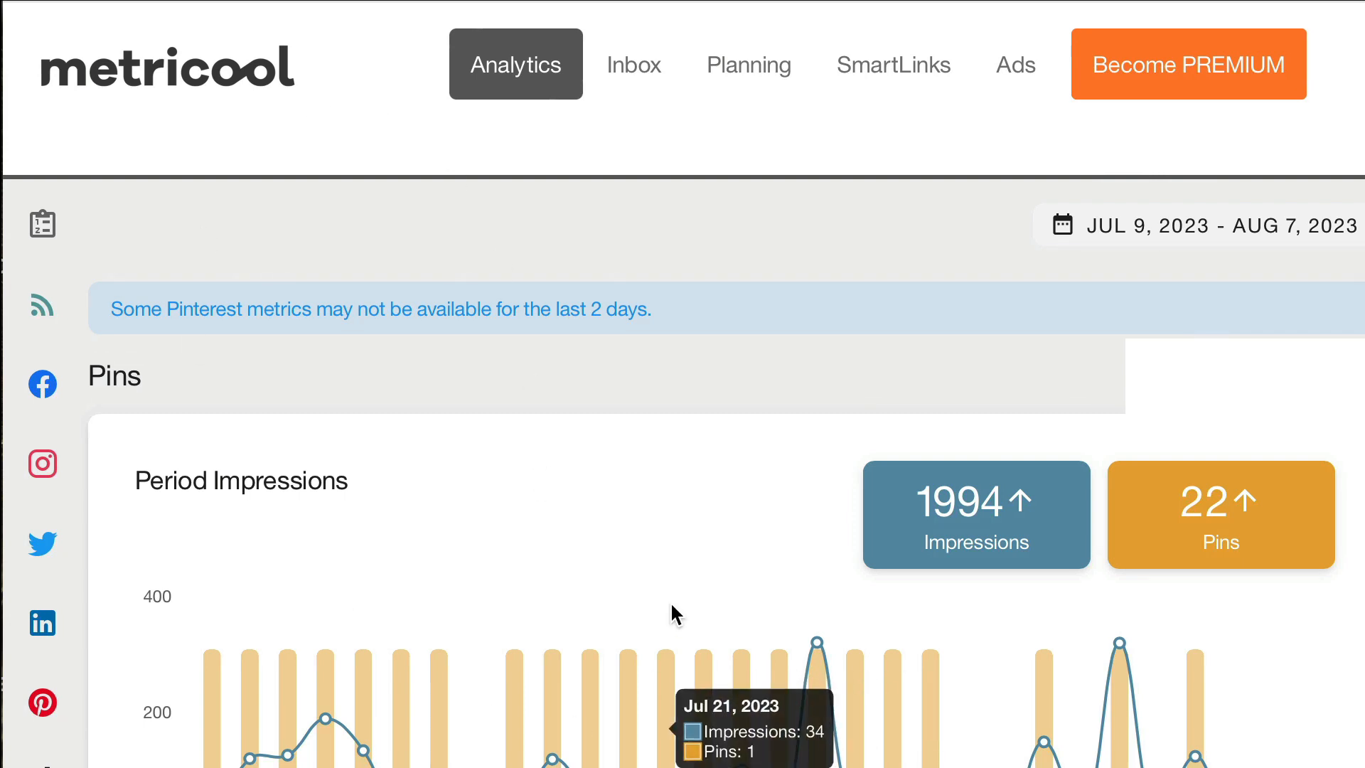
Open the planning calendar and start a new post in the August 9, 2023, 6:30 AM slot
mouse_move(73, 468)
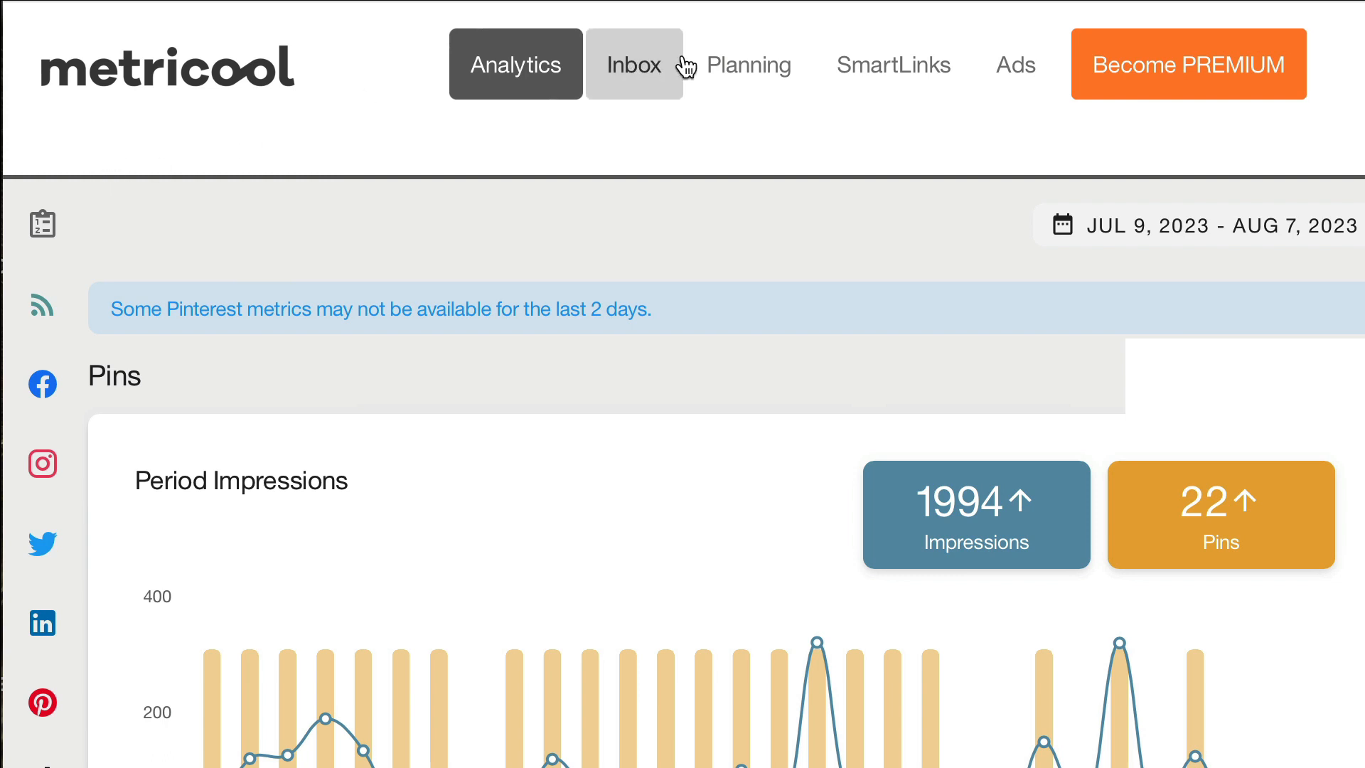
click(723, 63)
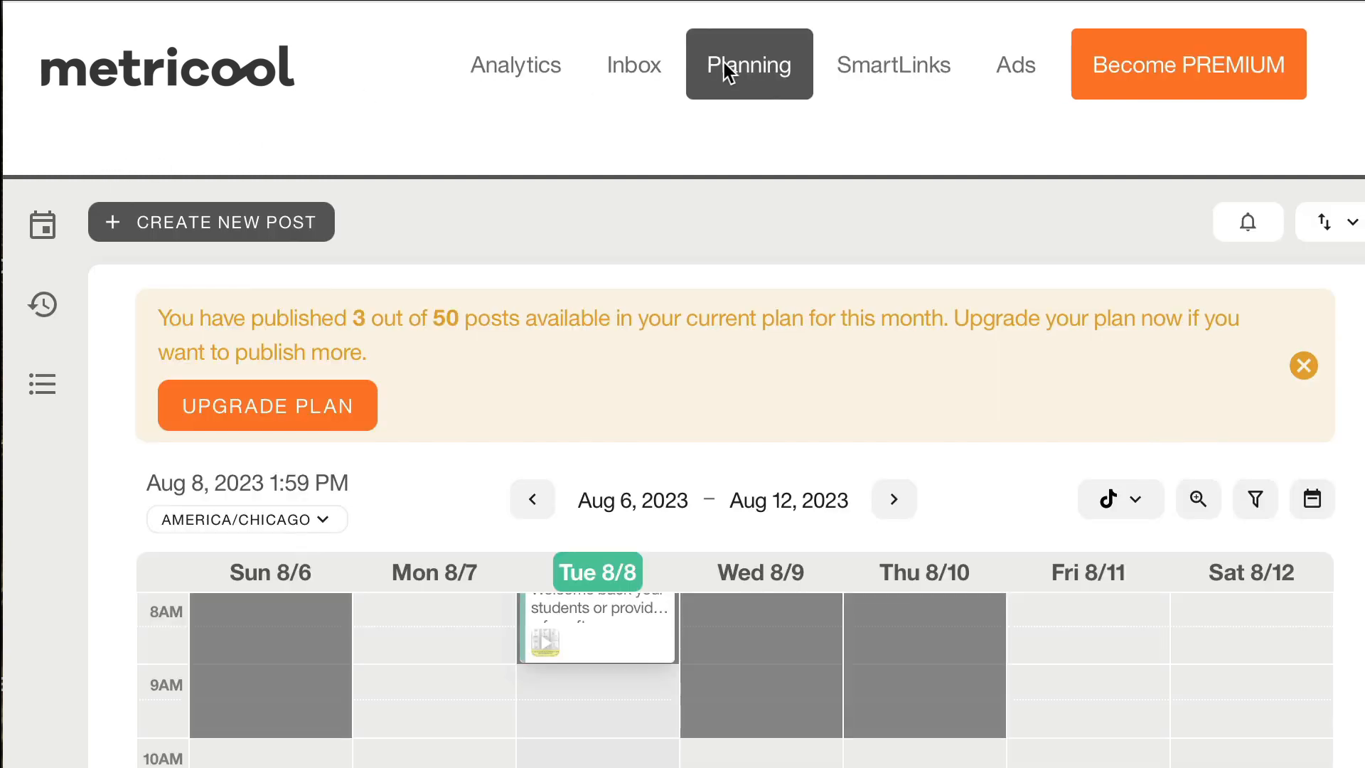
mouse_move(527, 595)
scroll(527, 595, up, 2)
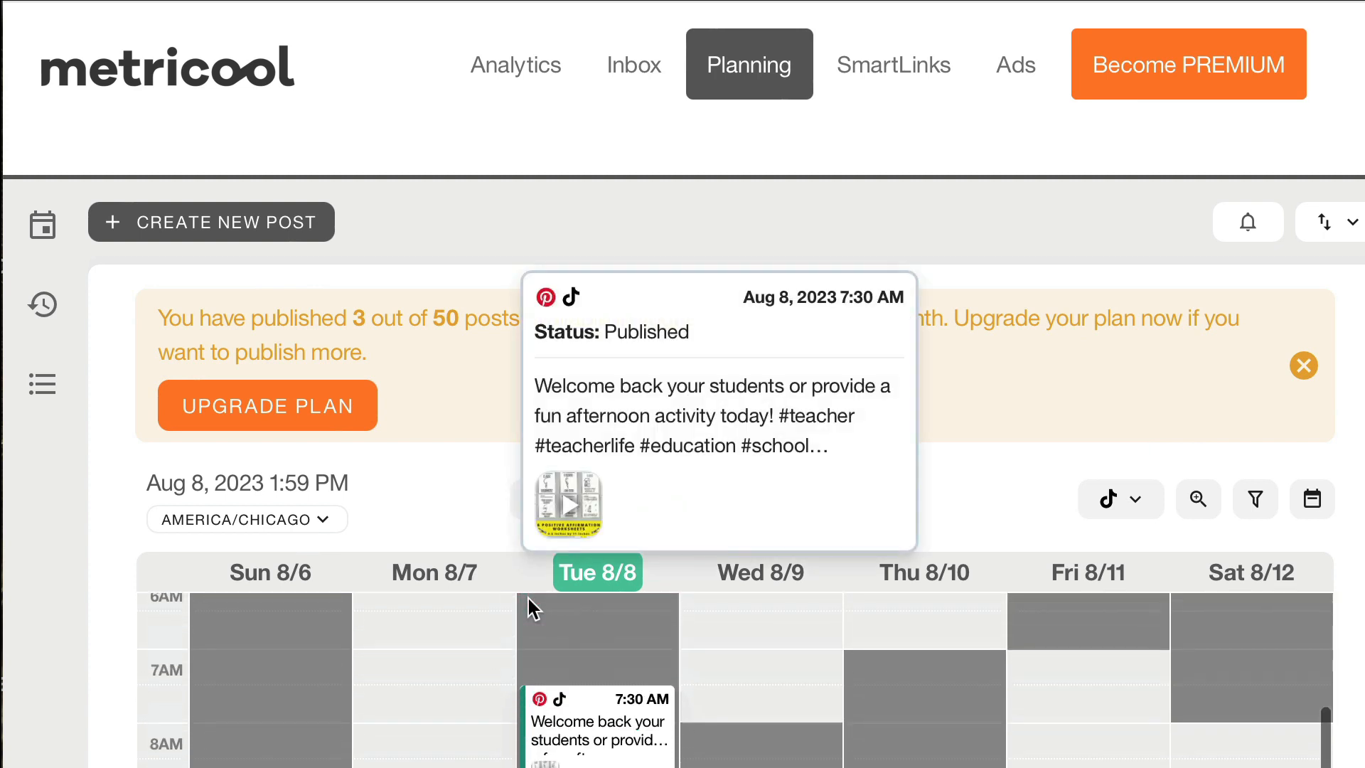
scroll(528, 599, up, 3)
scroll(366, 356, down, 1)
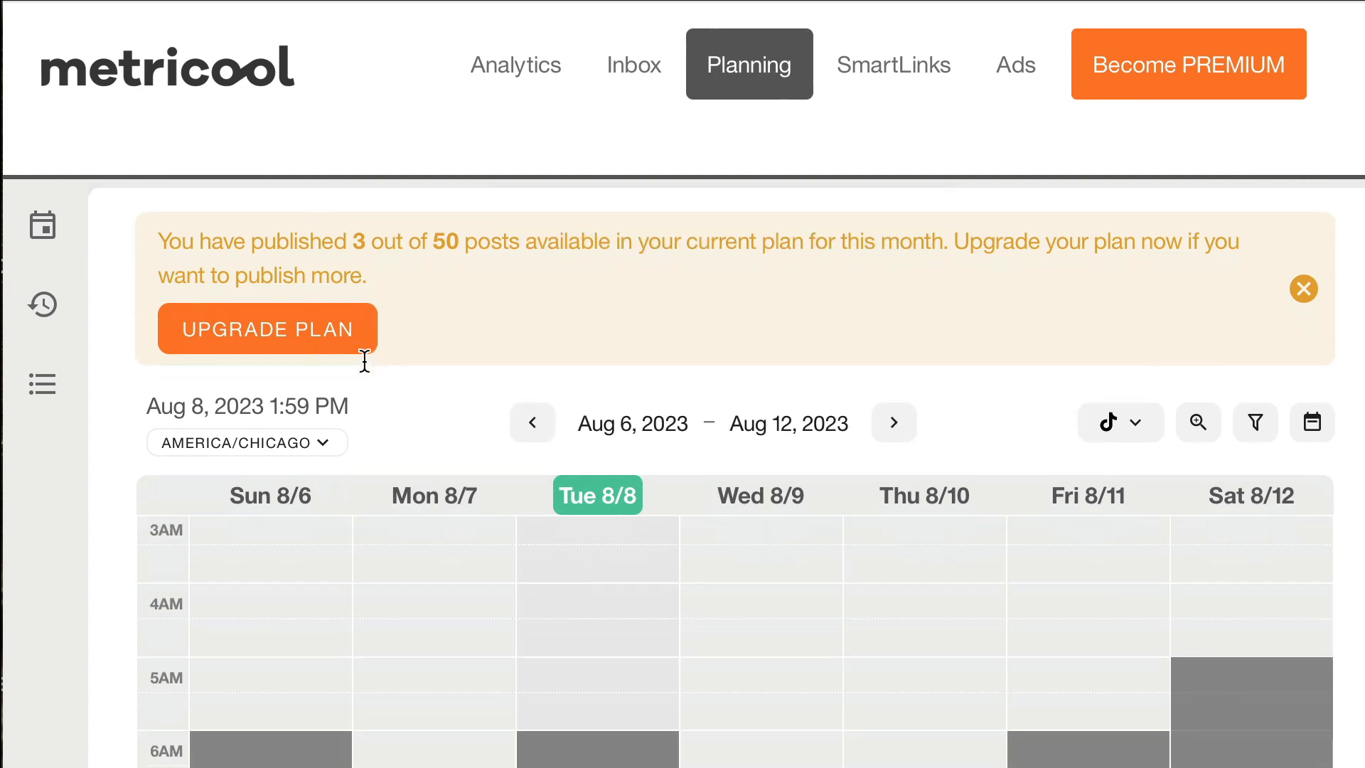
scroll(364, 360, down, 2)
scroll(587, 625, down, 2)
mouse_move(590, 685)
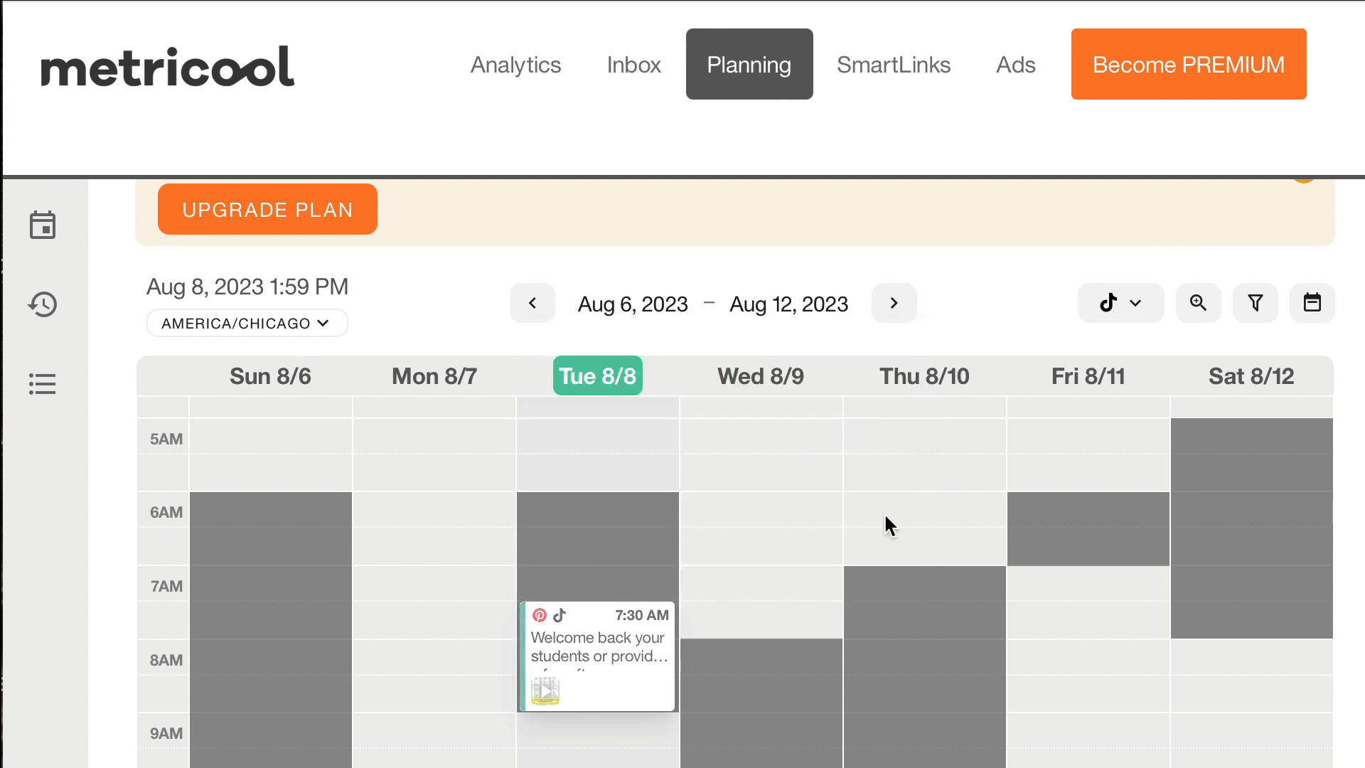
click(728, 534)
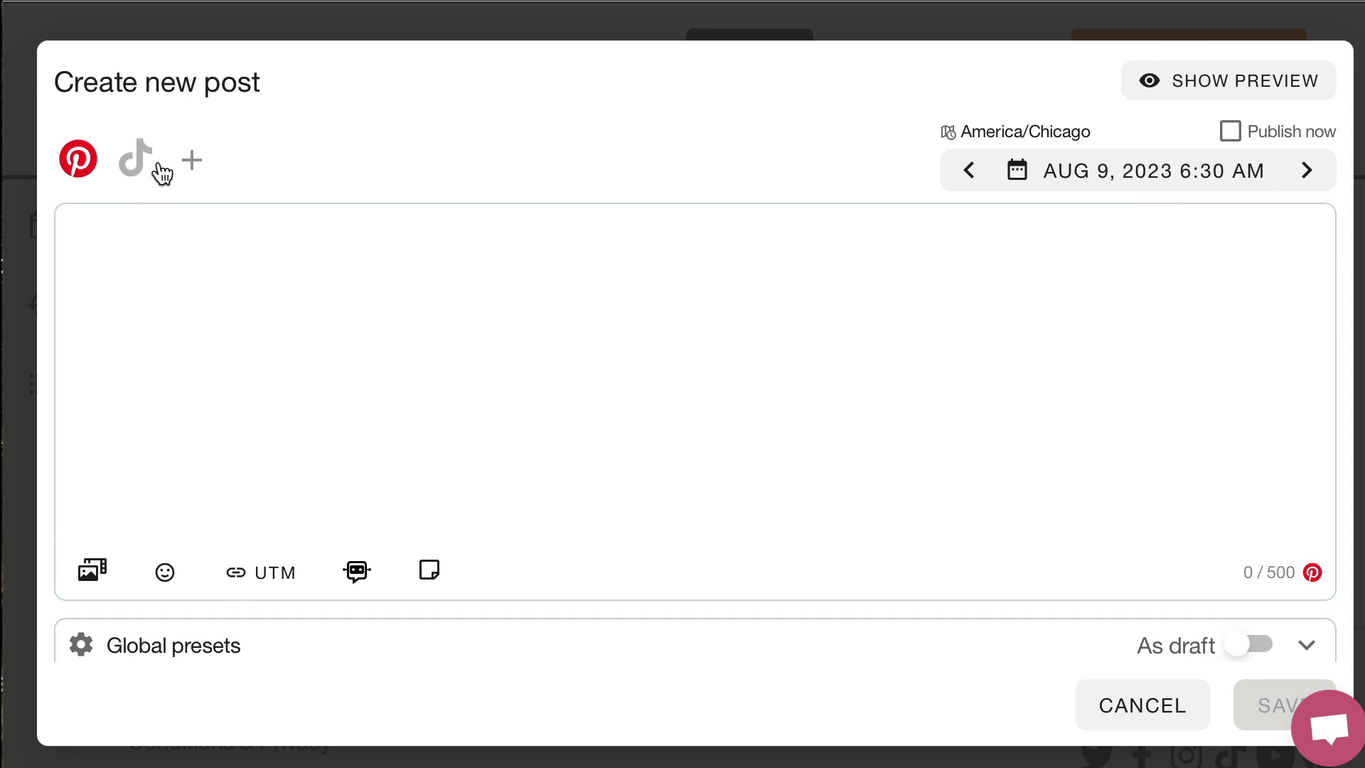
Choose both Pinterest and TikTok as the networks for the new post
click(137, 164)
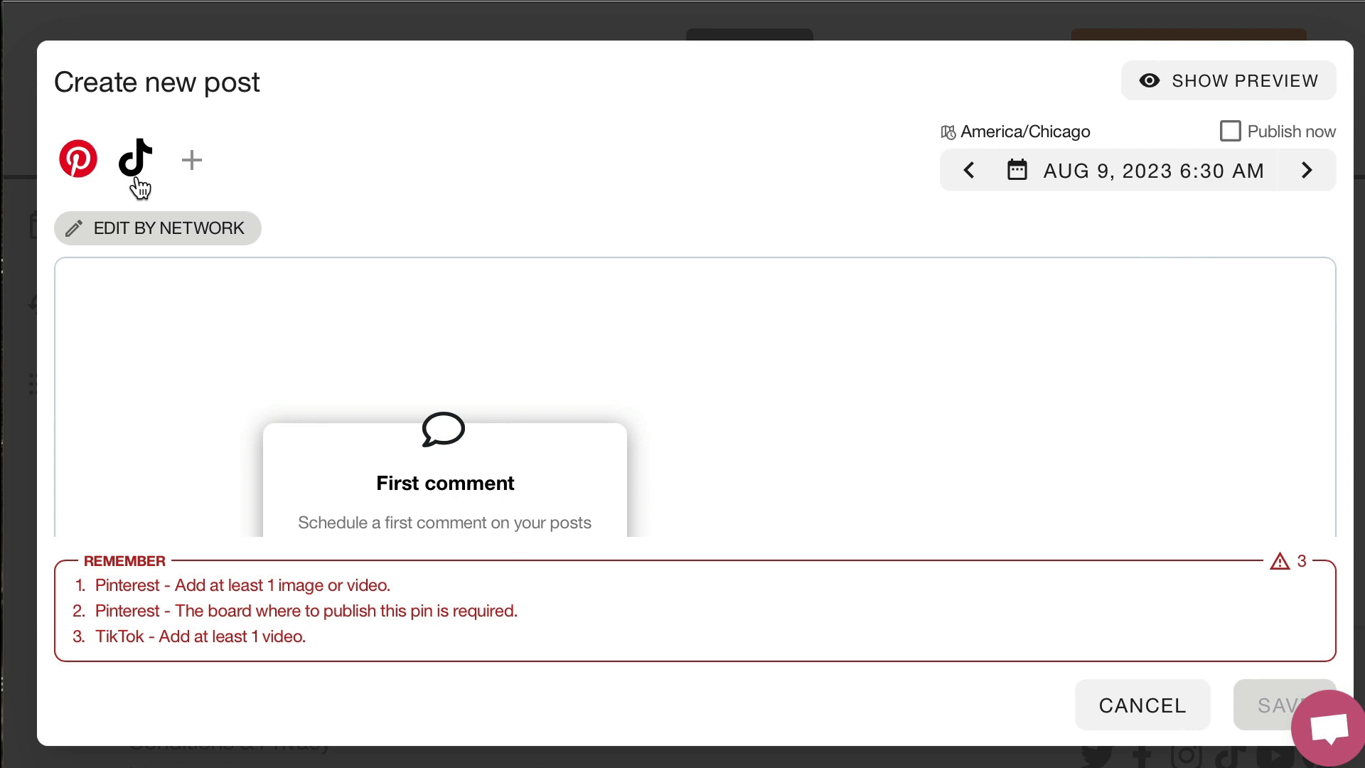
click(130, 177)
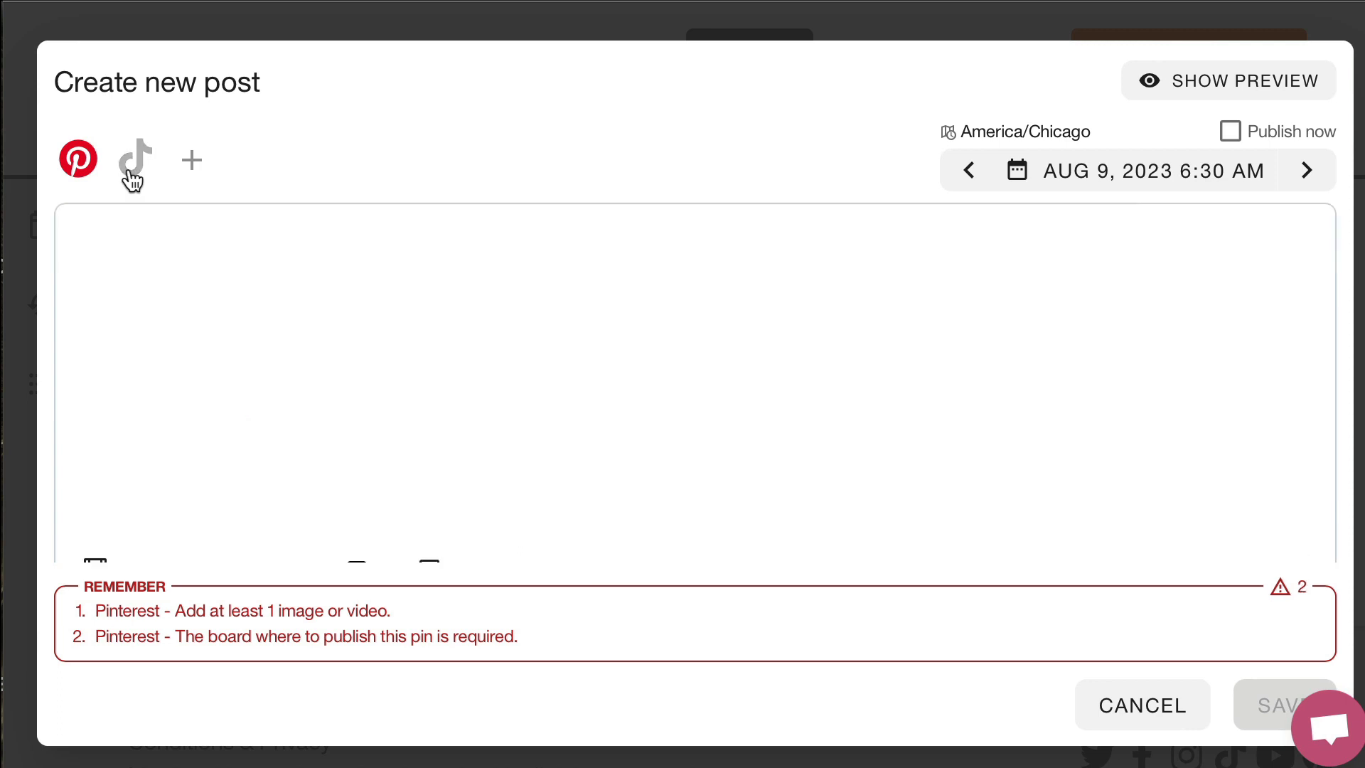
click(131, 178)
click(84, 169)
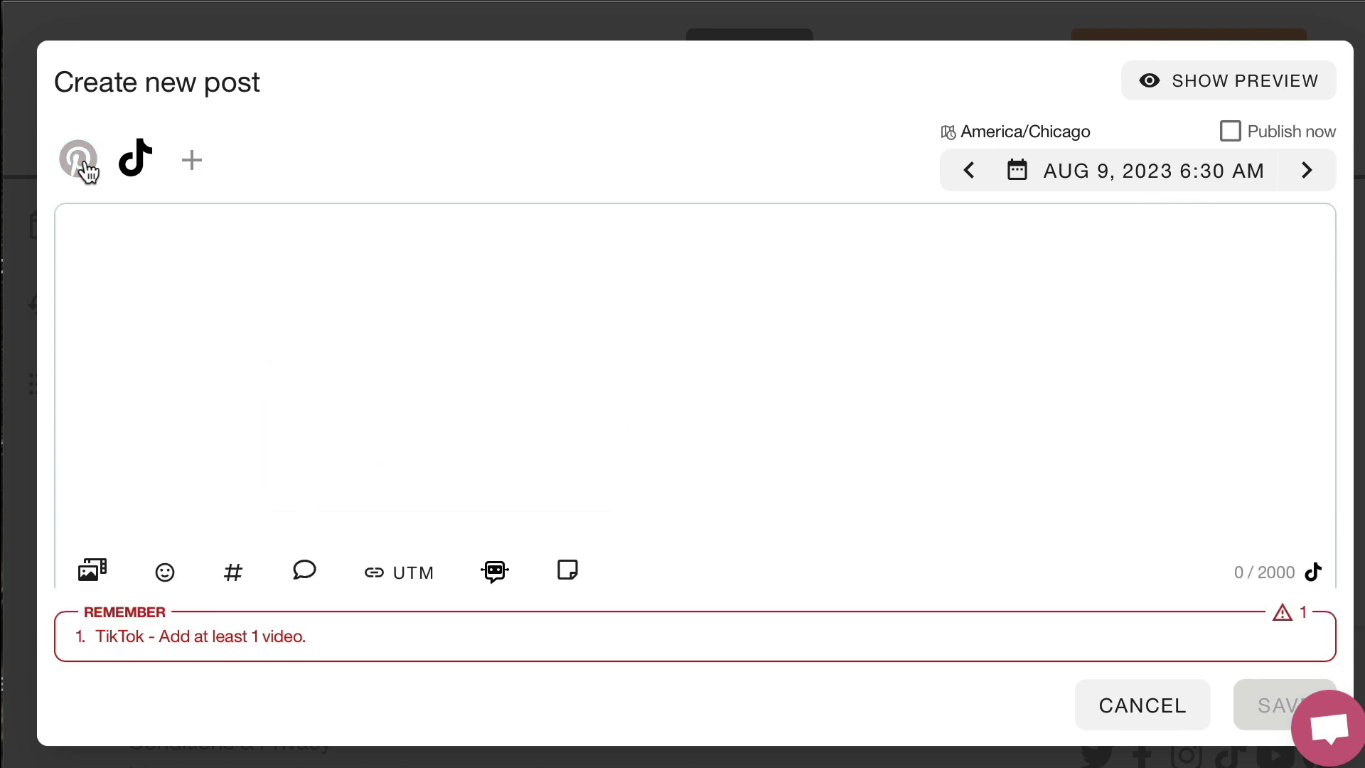
click(84, 165)
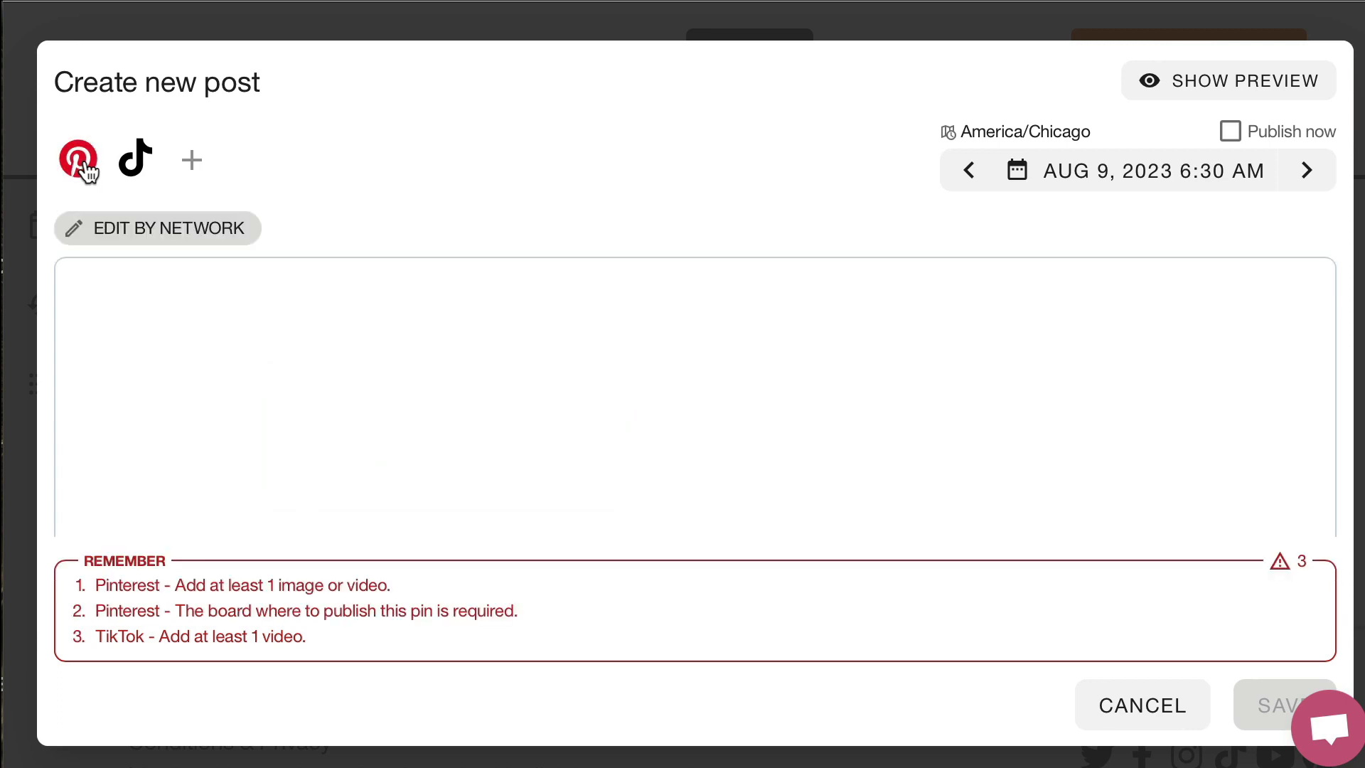
Add the video 1.mp4 from the computer's August Teachers on T.V. folder to the post
scroll(212, 298, down, 1)
scroll(212, 298, down, 1)
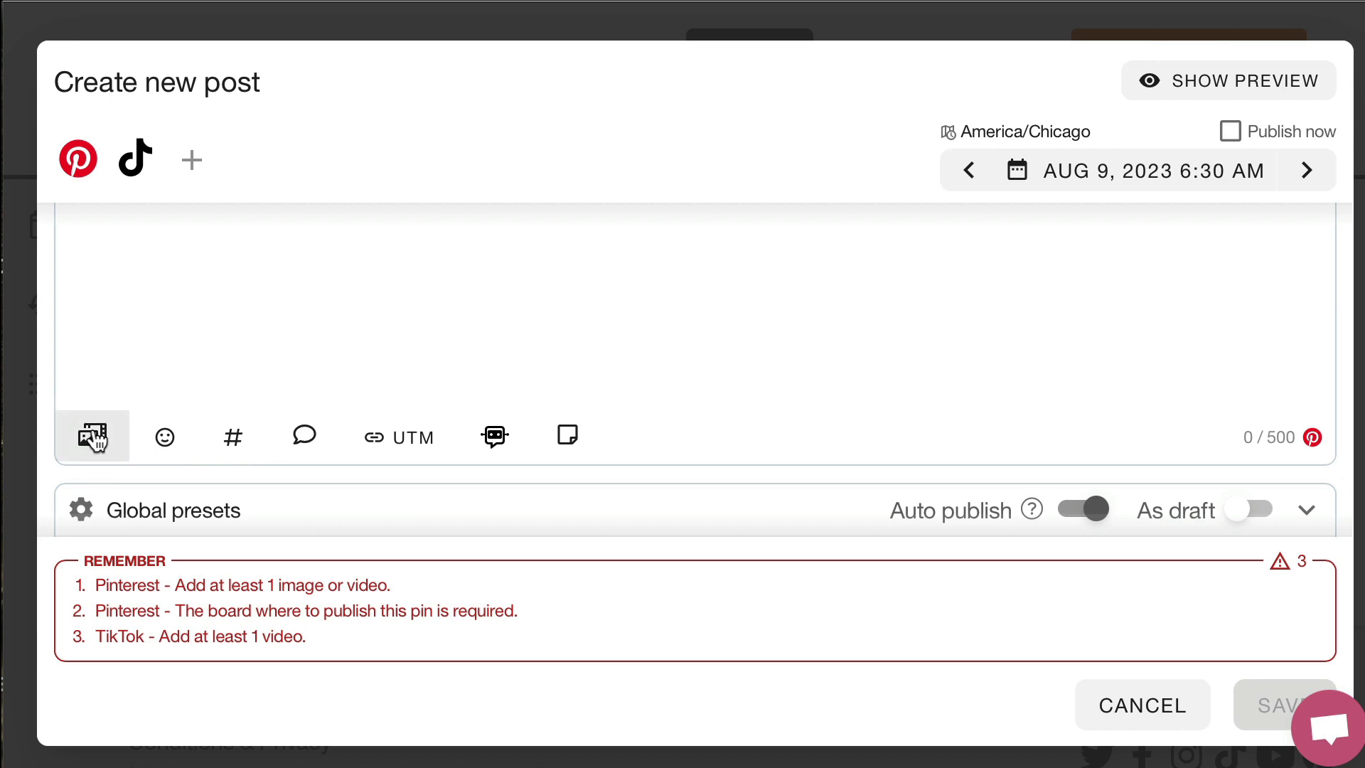
click(95, 438)
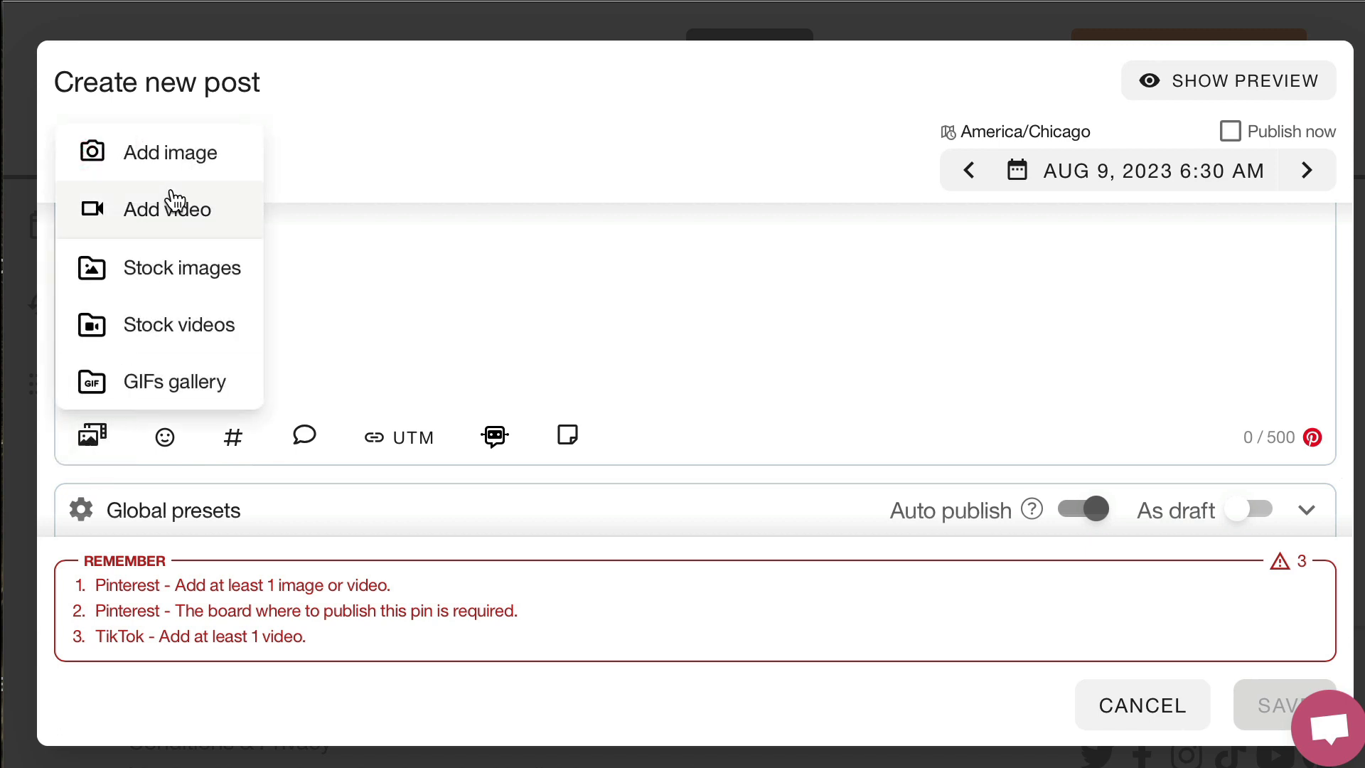
click(219, 213)
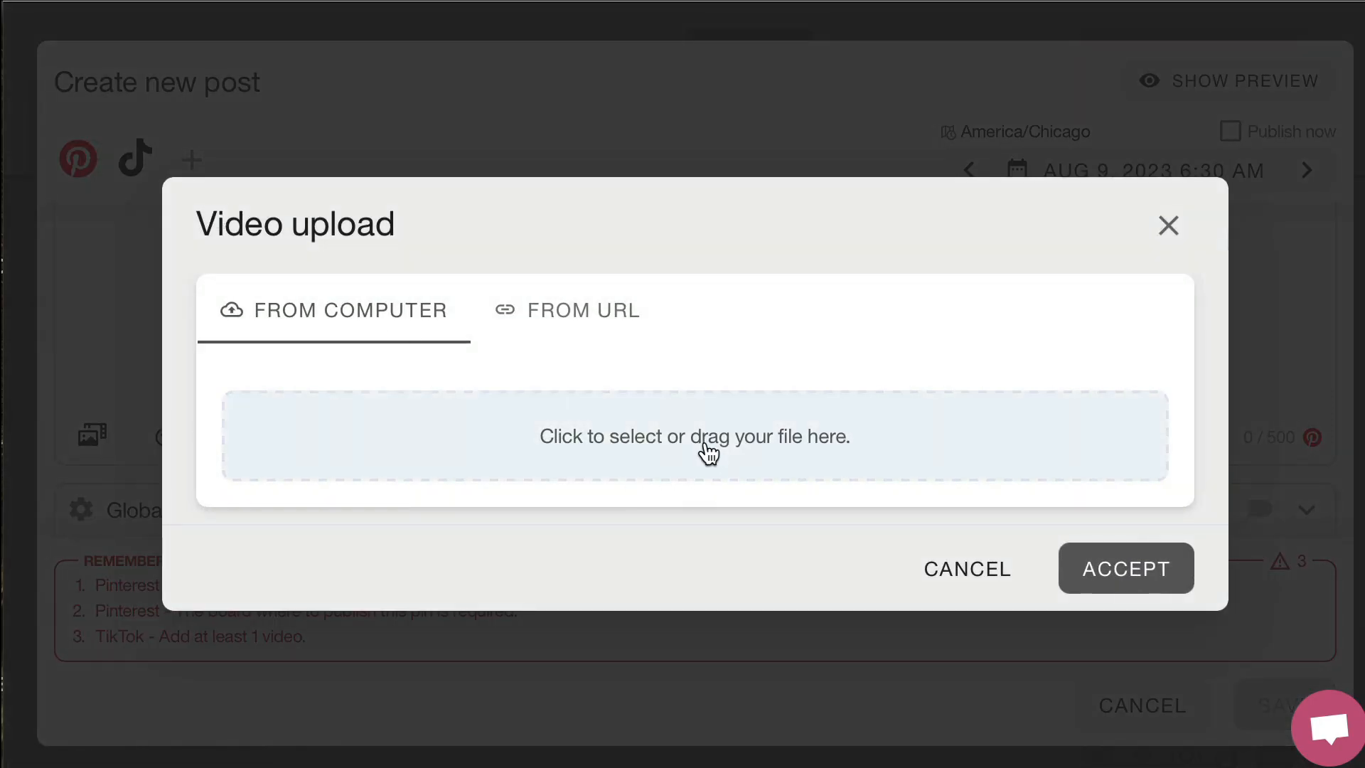
click(708, 452)
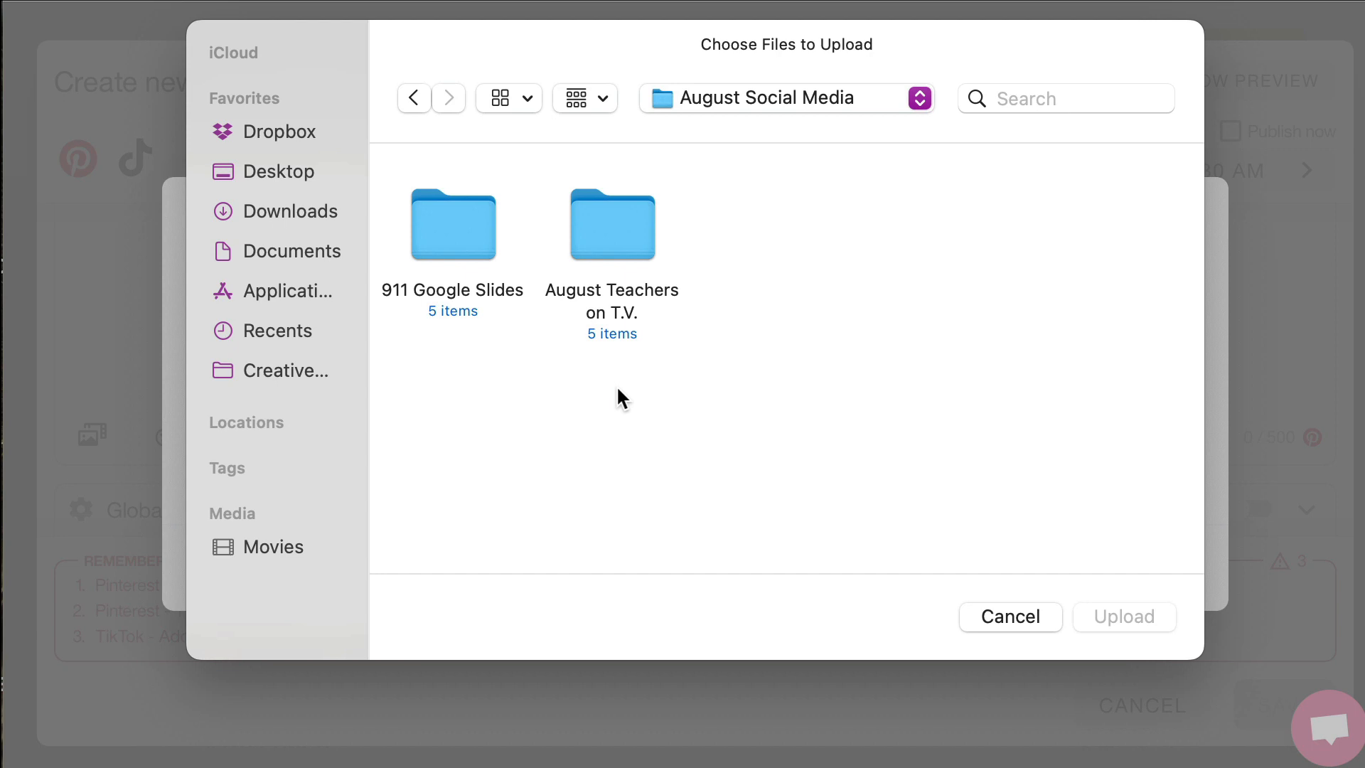
double_click(621, 240)
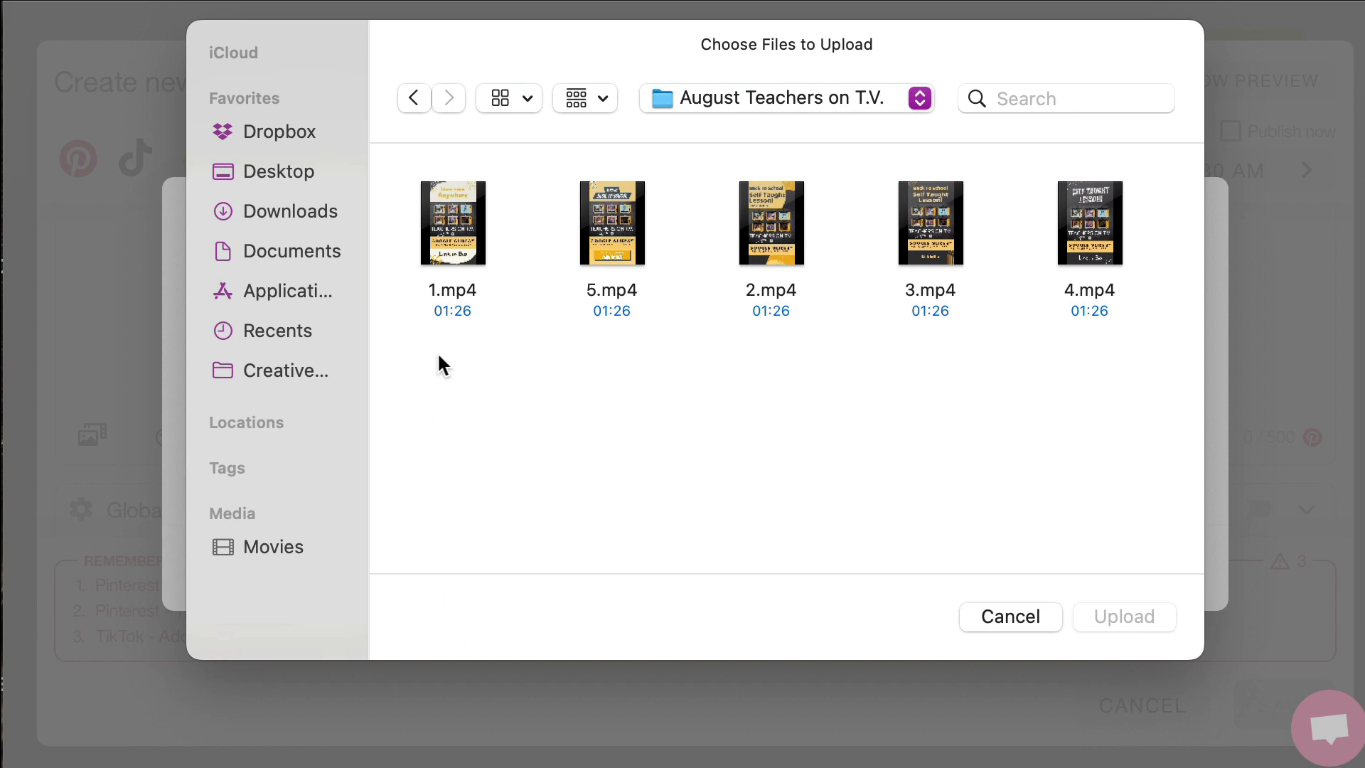
click(451, 299)
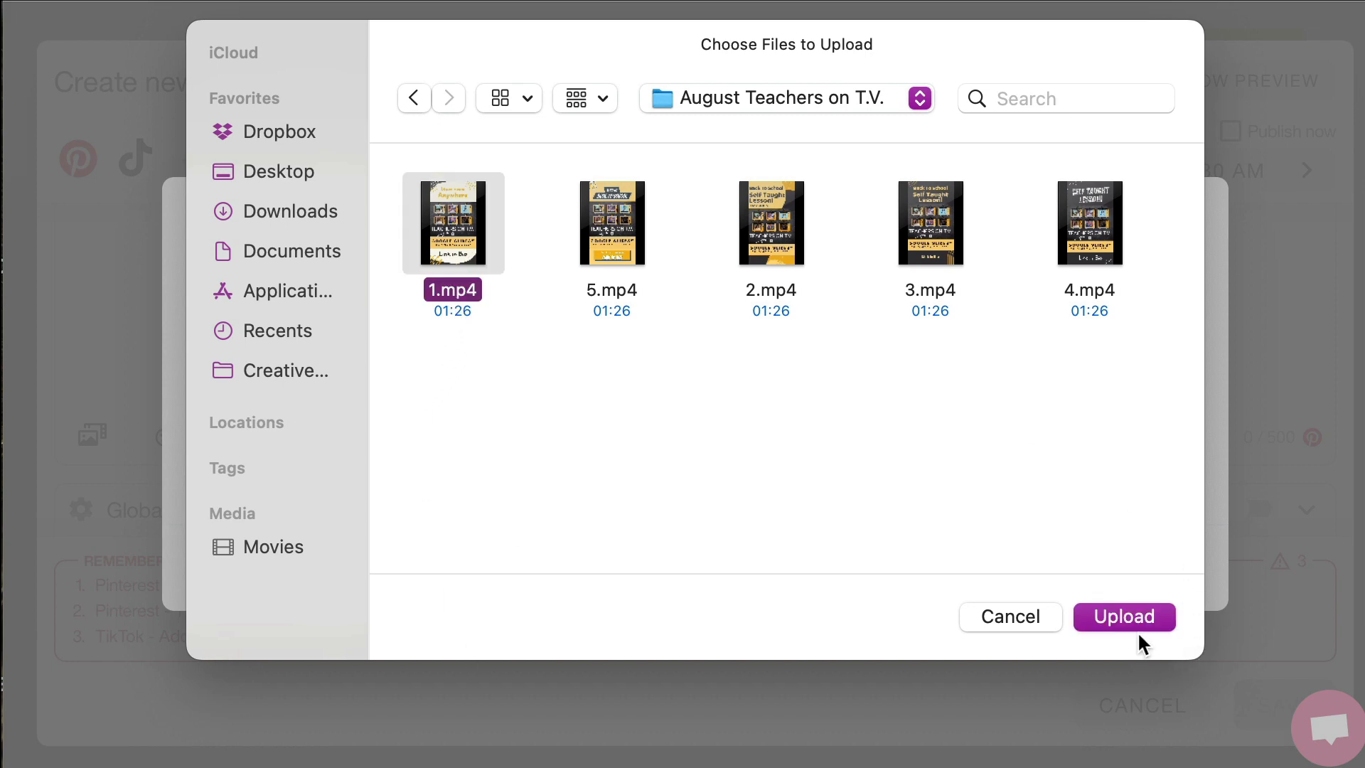
click(1123, 617)
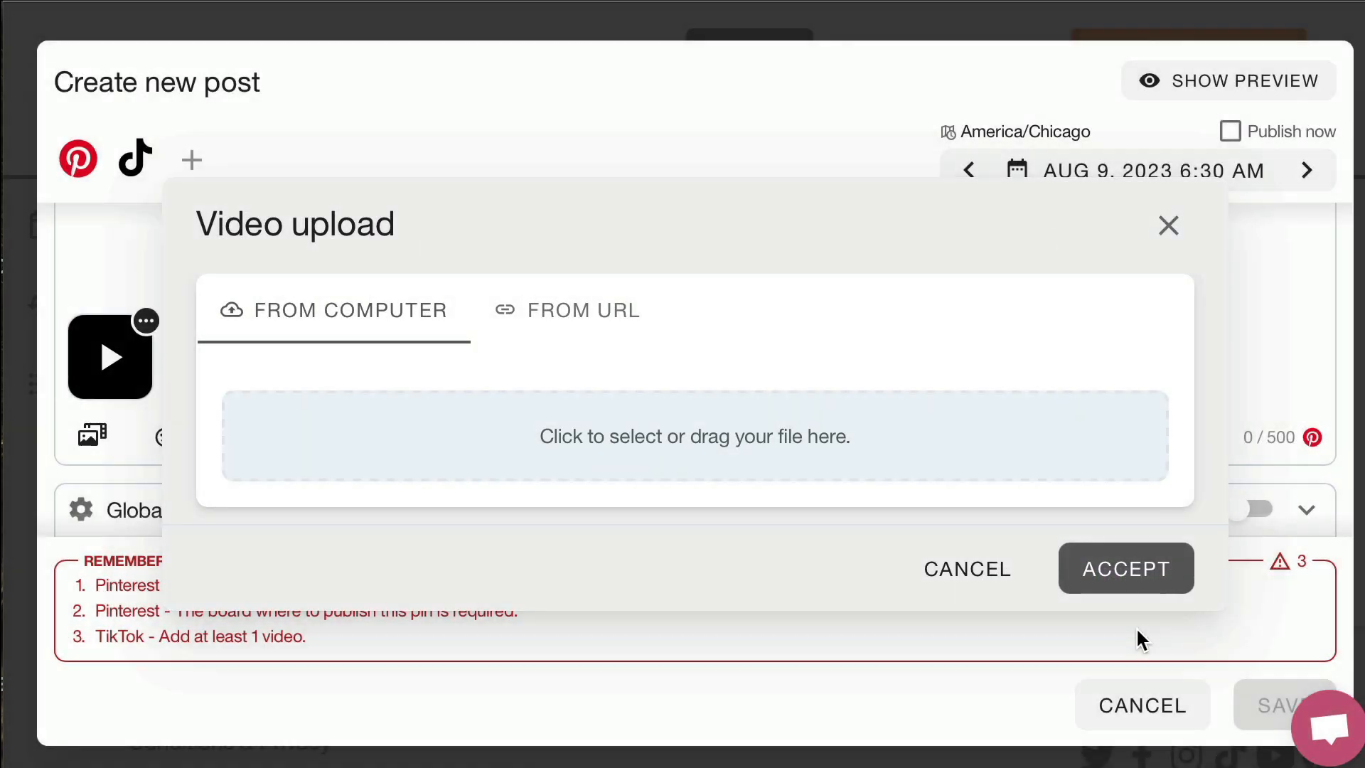
Expand the Pinterest presets of the post to show the title, board and link fields
scroll(778, 427, up, 3)
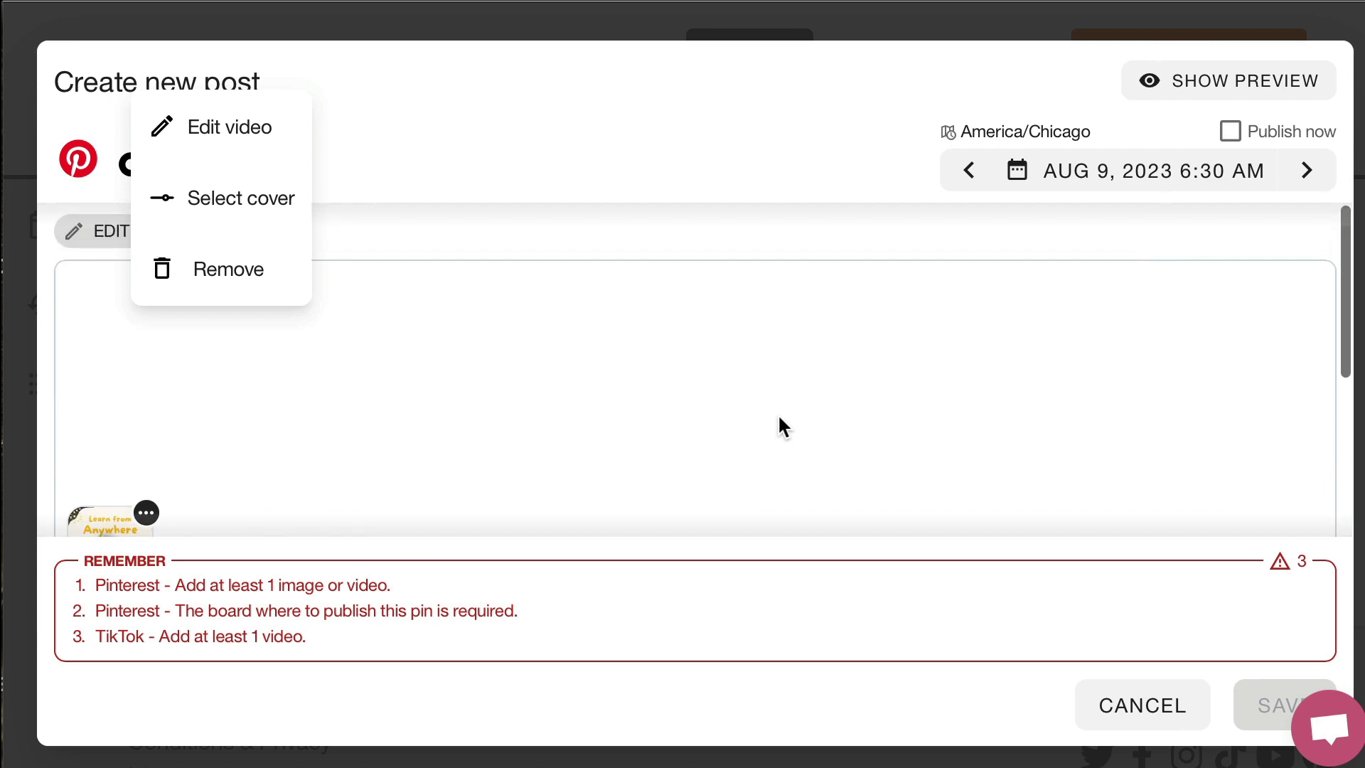
scroll(777, 429, down, 3)
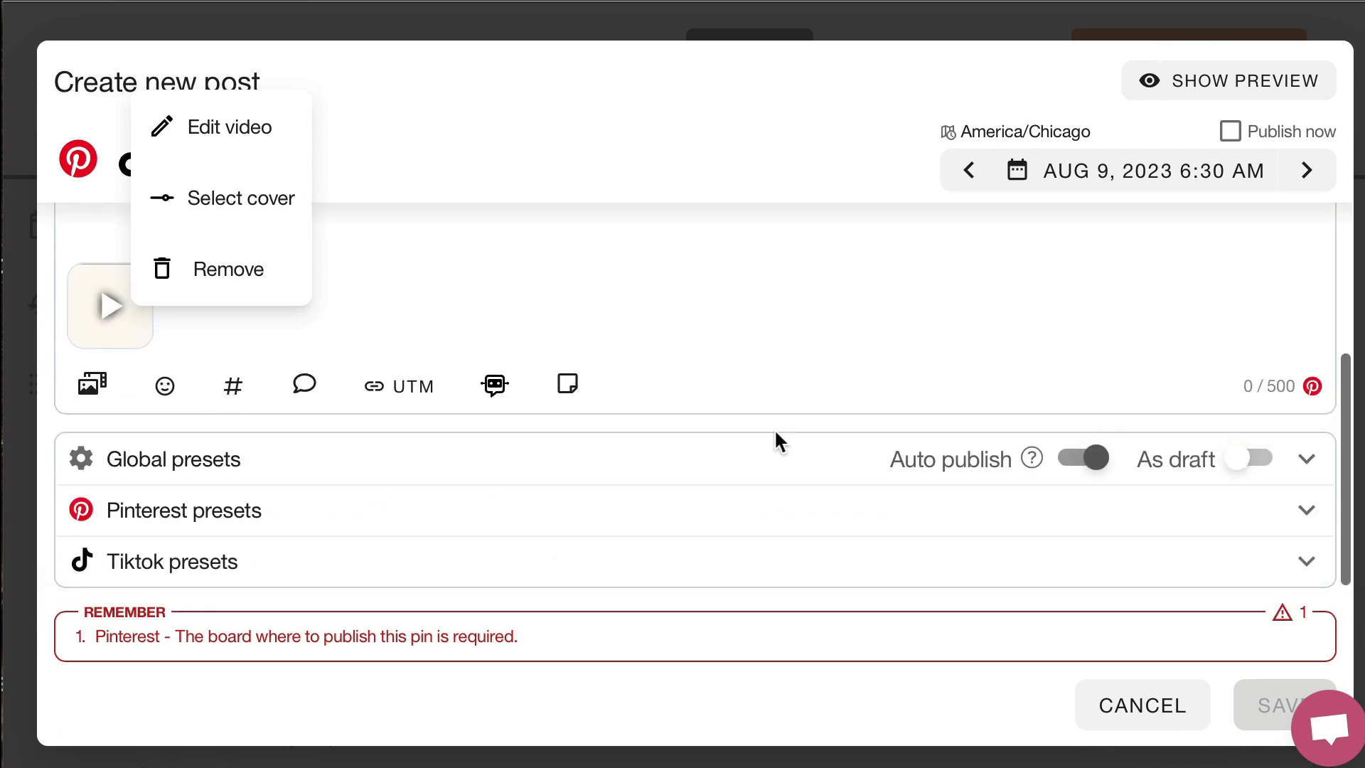
click(648, 532)
scroll(540, 441, down, 3)
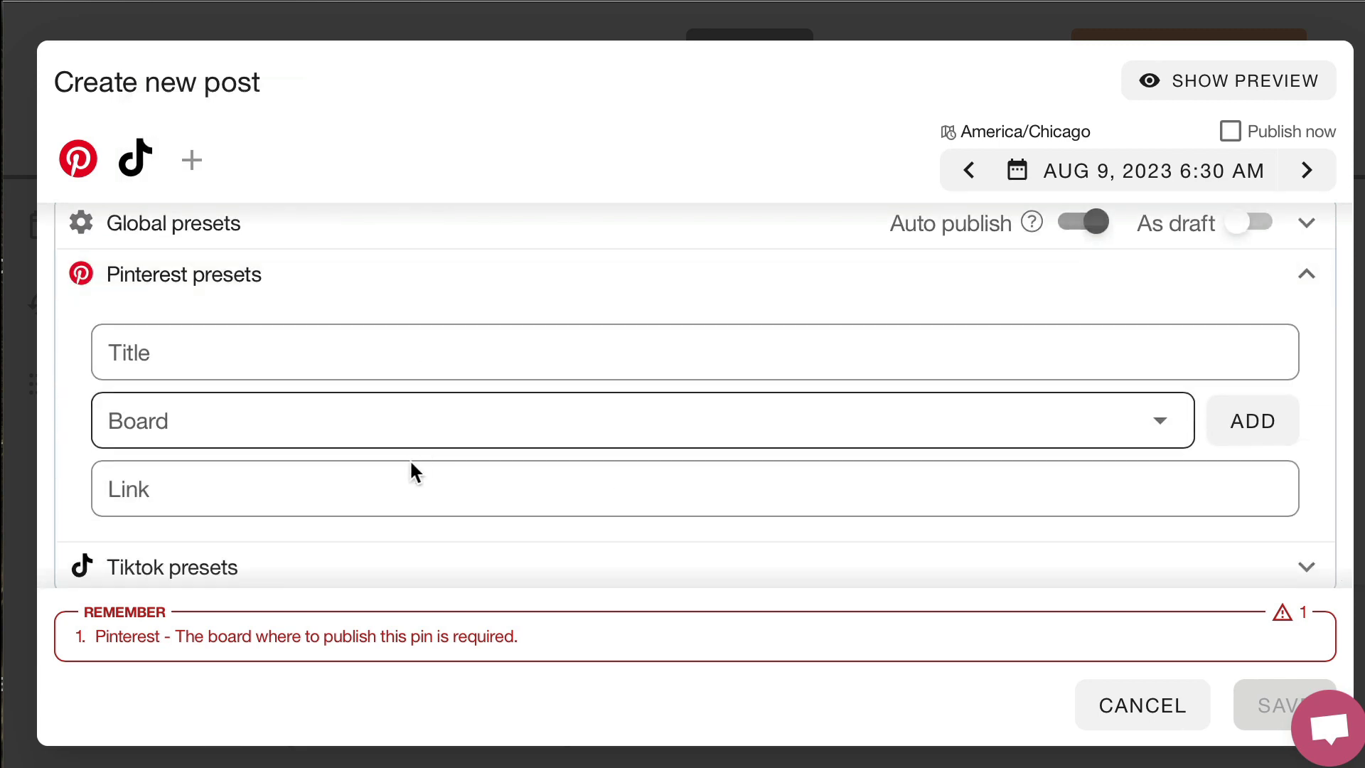
scroll(402, 494, up, 8)
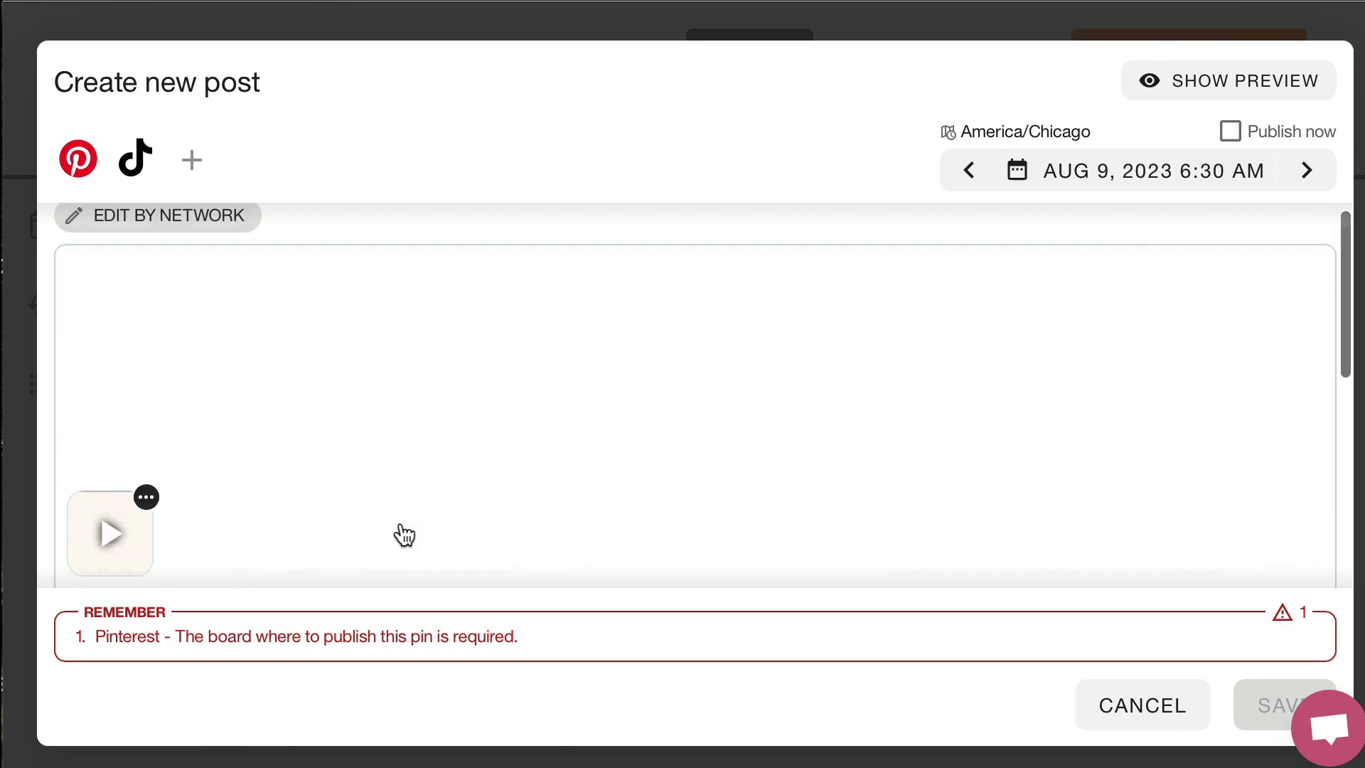
scroll(400, 536, down, 8)
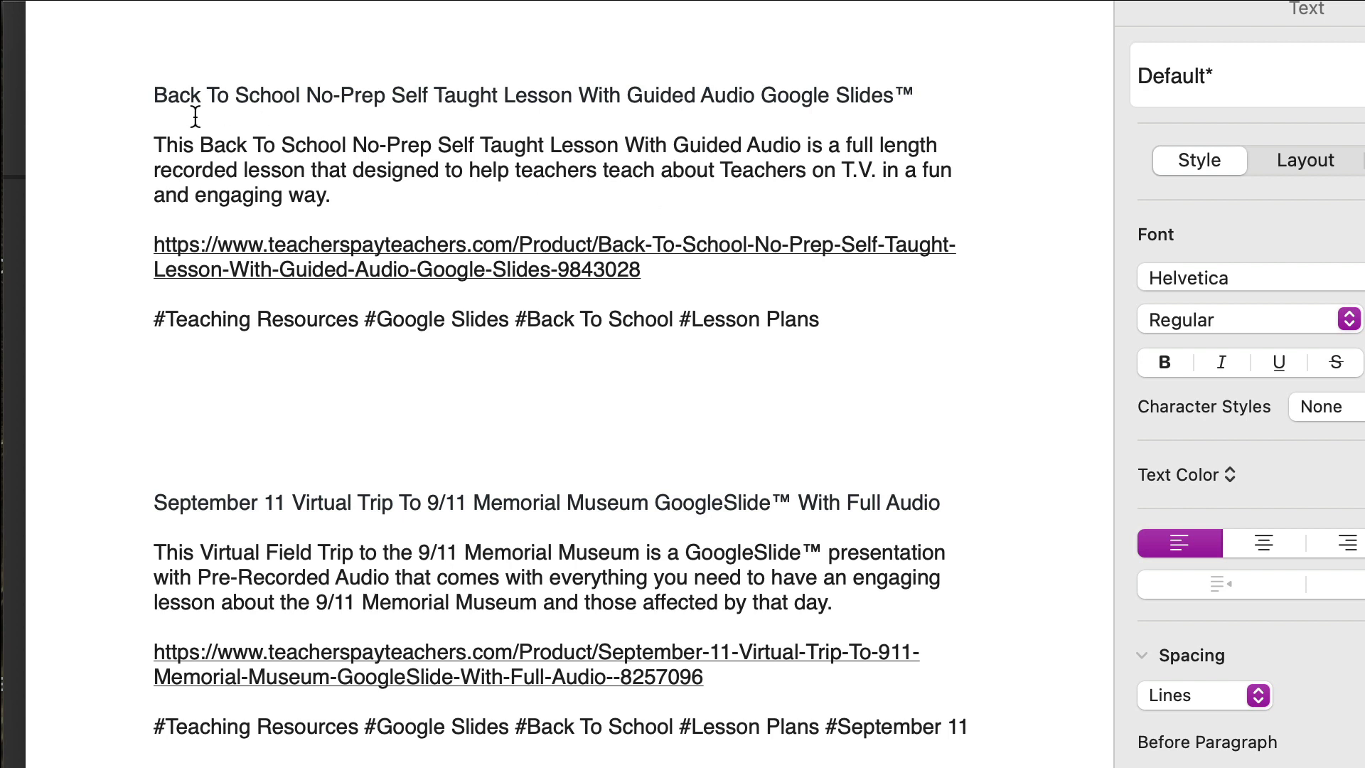
Copy "Back To School No-Prep Self Taught Lesson With Guided Audio Google Slides™" from the notes document into the Pinterest title and choose the Back To School board
drag(155, 94, 945, 95)
key(super+c)
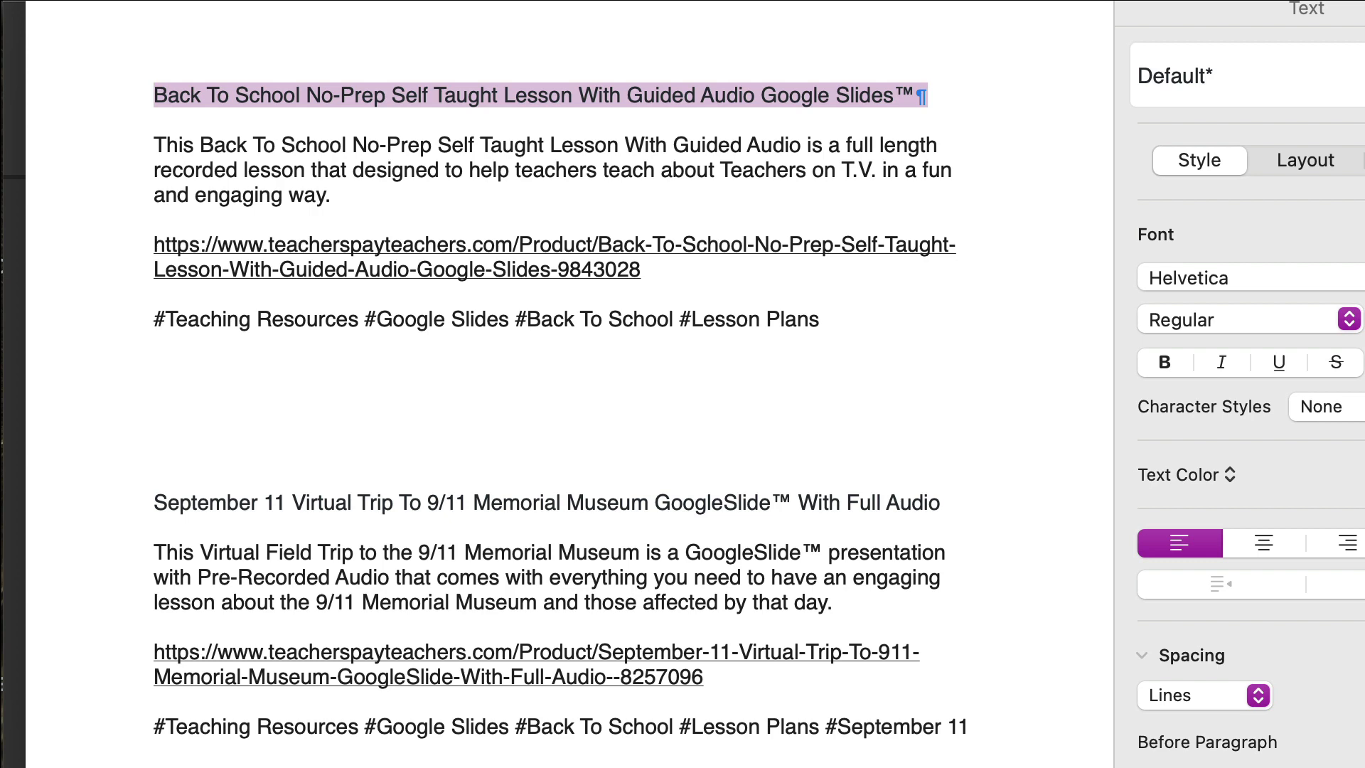
drag(473, 1, 632, 1)
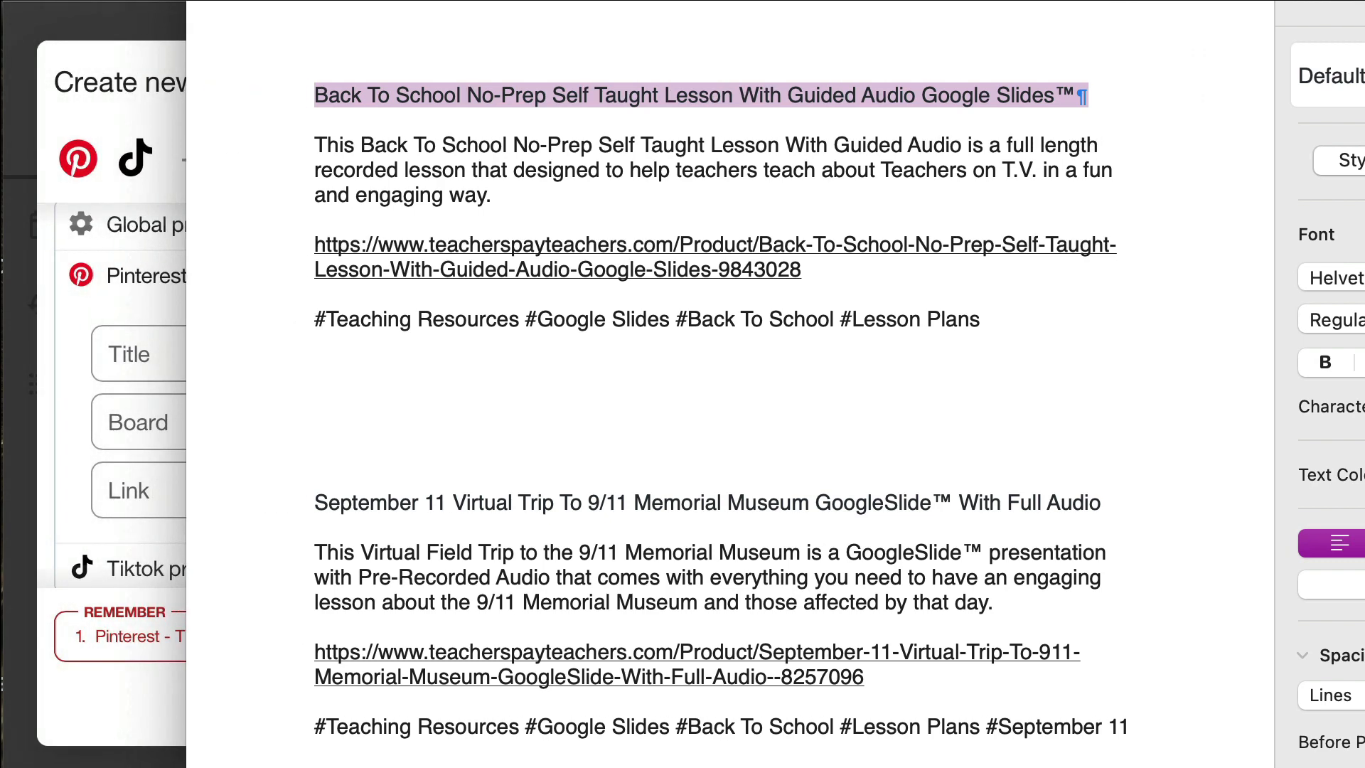
click(14, 176)
click(284, 358)
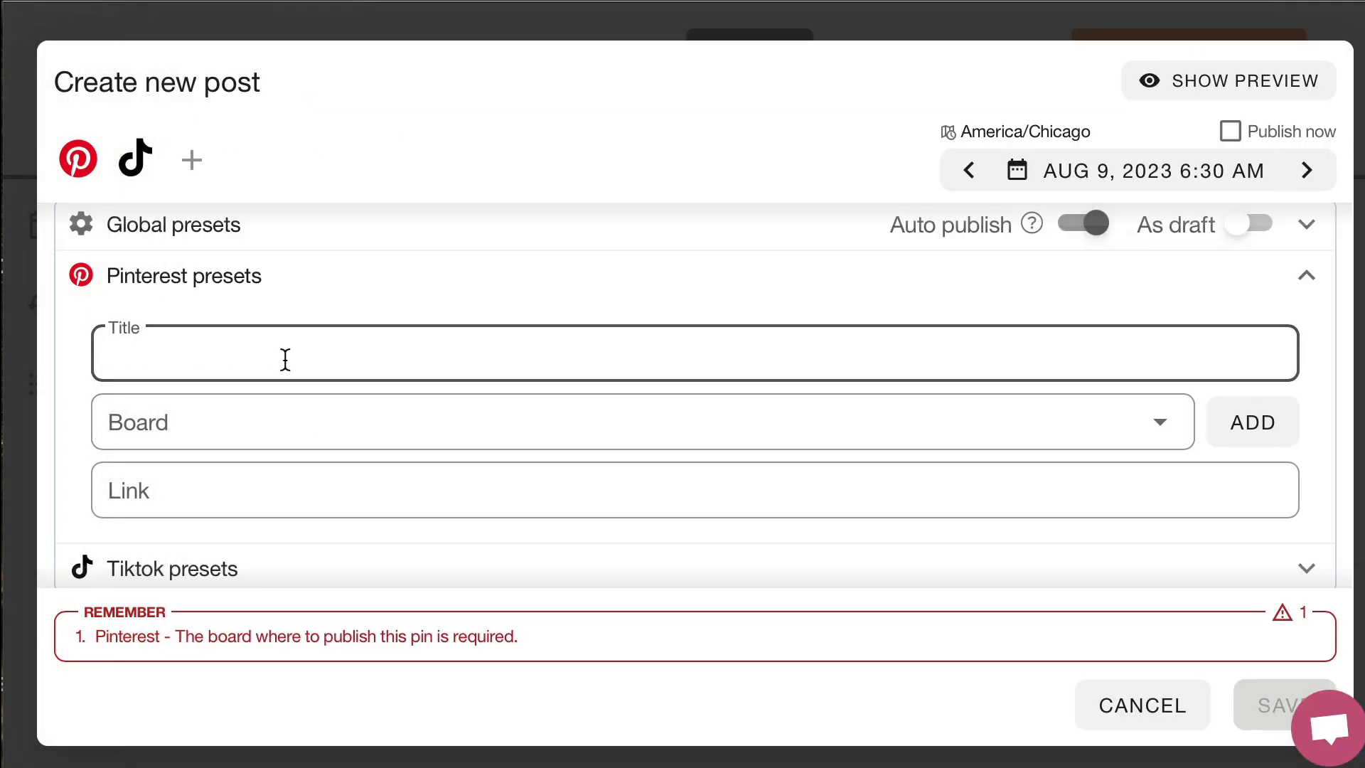
key(super+v)
click(414, 441)
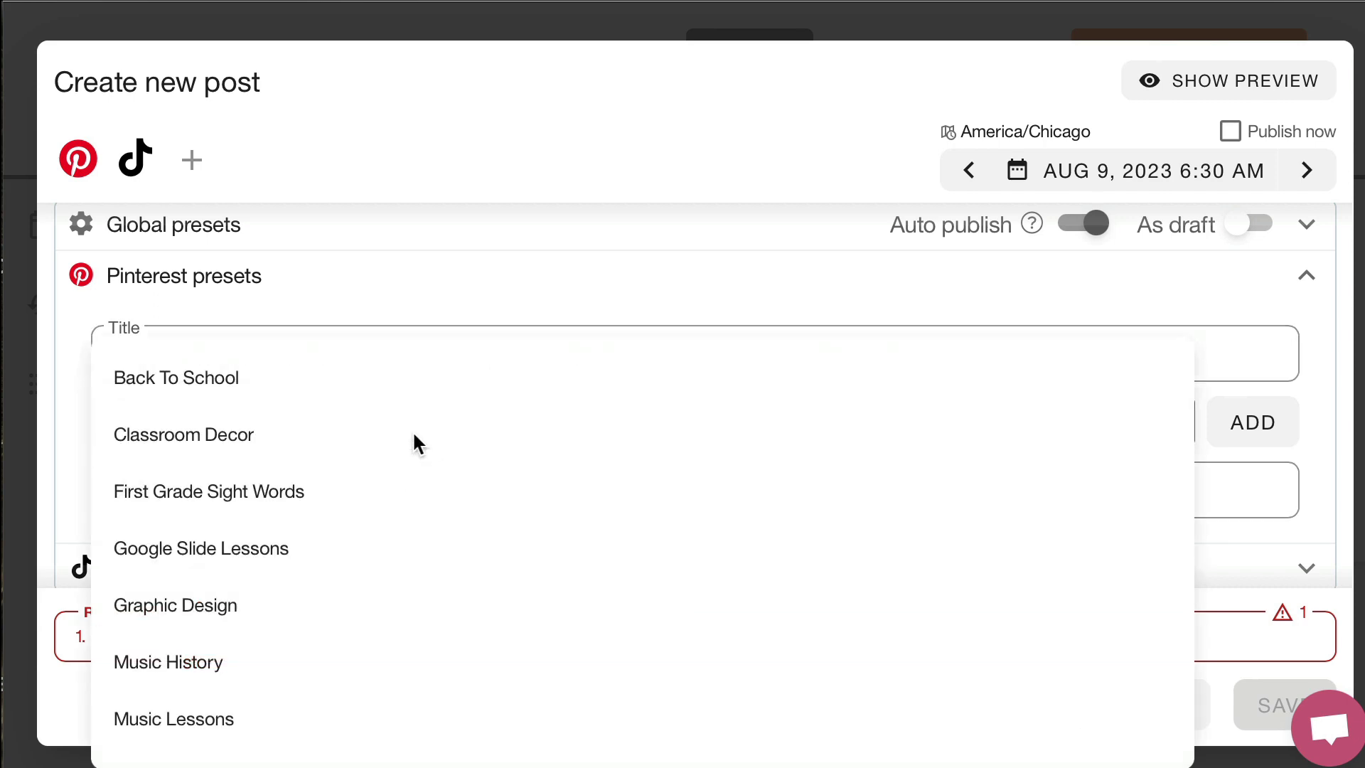
click(284, 388)
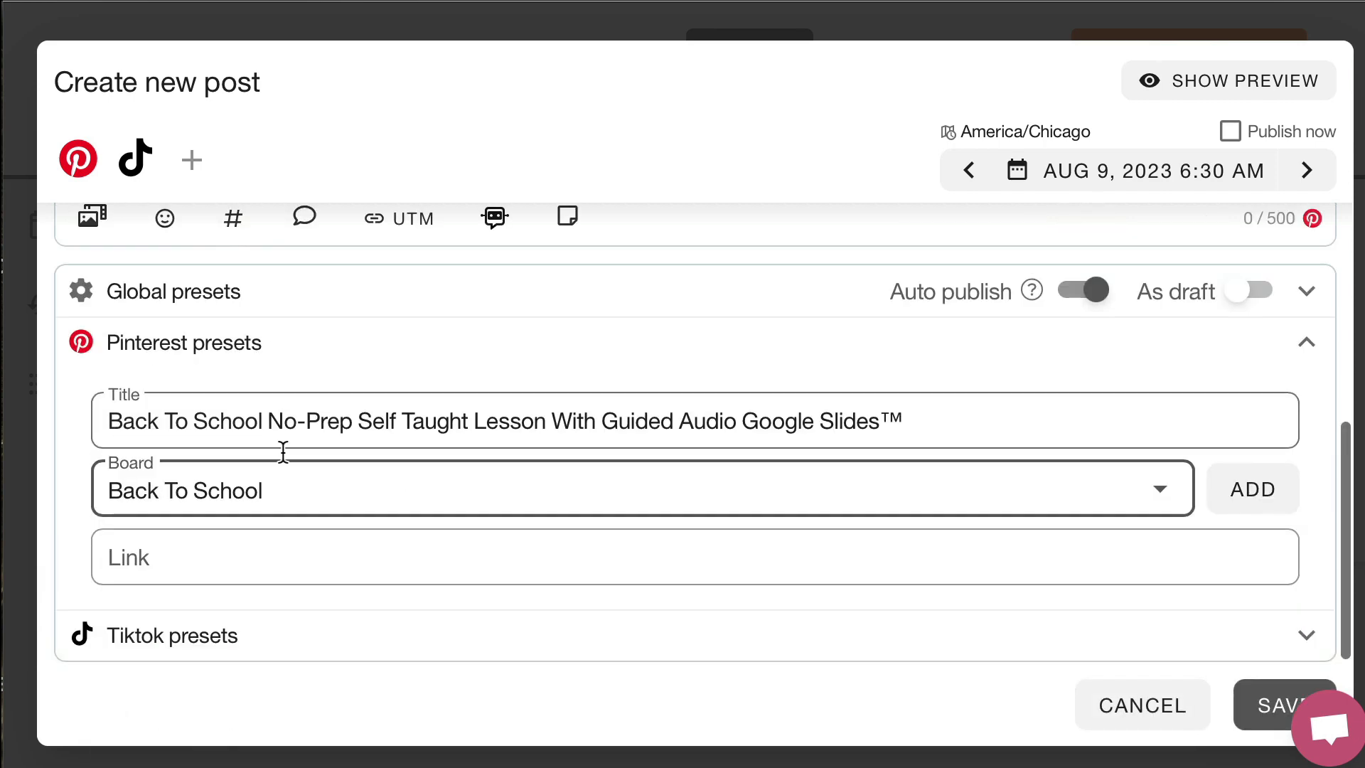
Copy the Back To School lesson's teacherspayteachers.com product link from the notes document into the Pinterest link field
key(super+Tab)
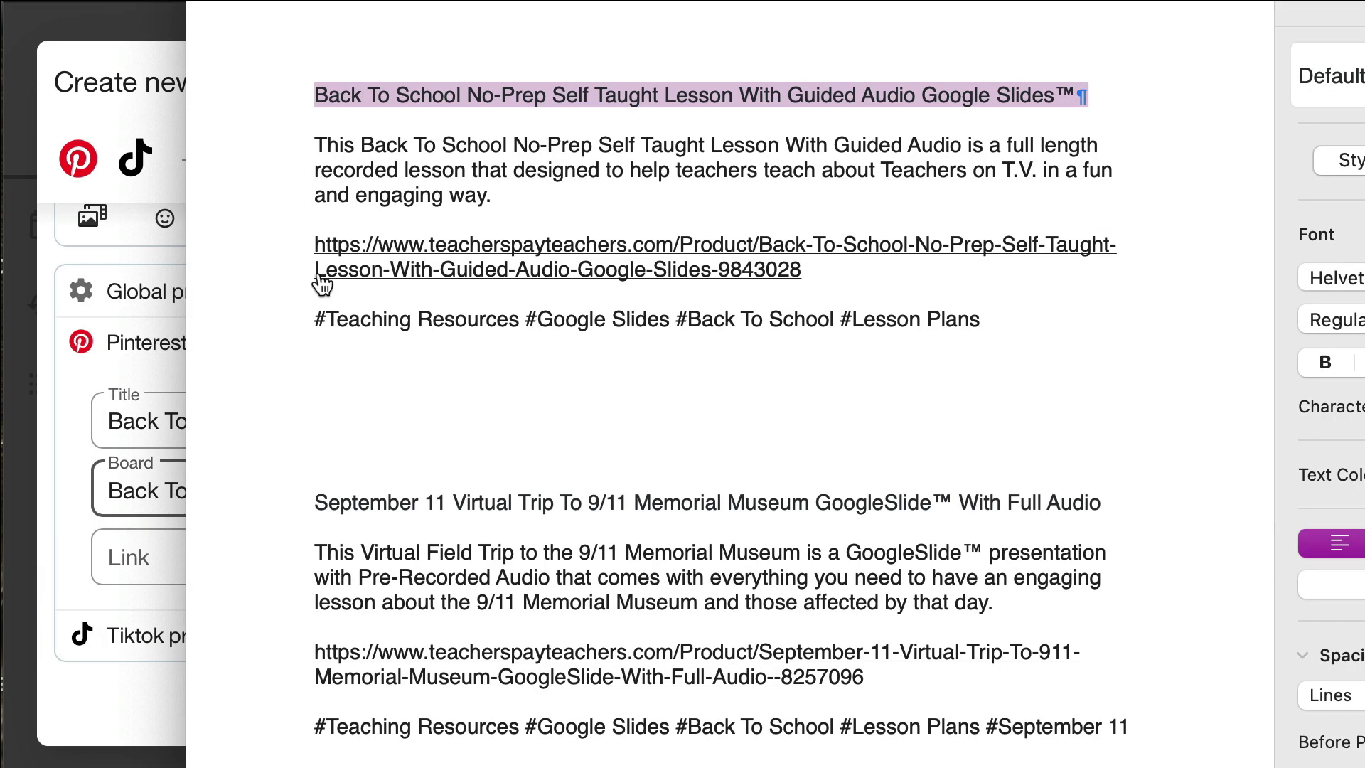
drag(314, 239, 745, 271)
key(super+c)
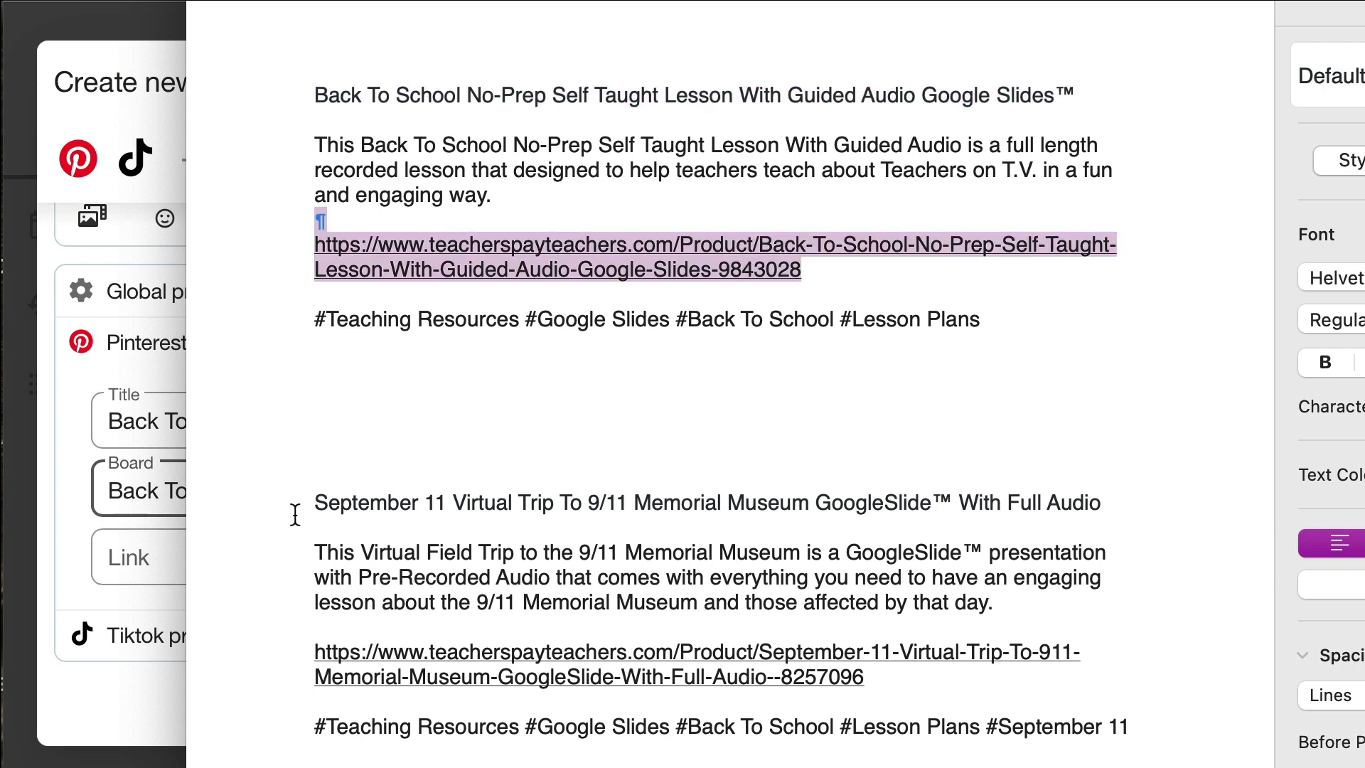
click(141, 555)
click(141, 554)
key(super+v)
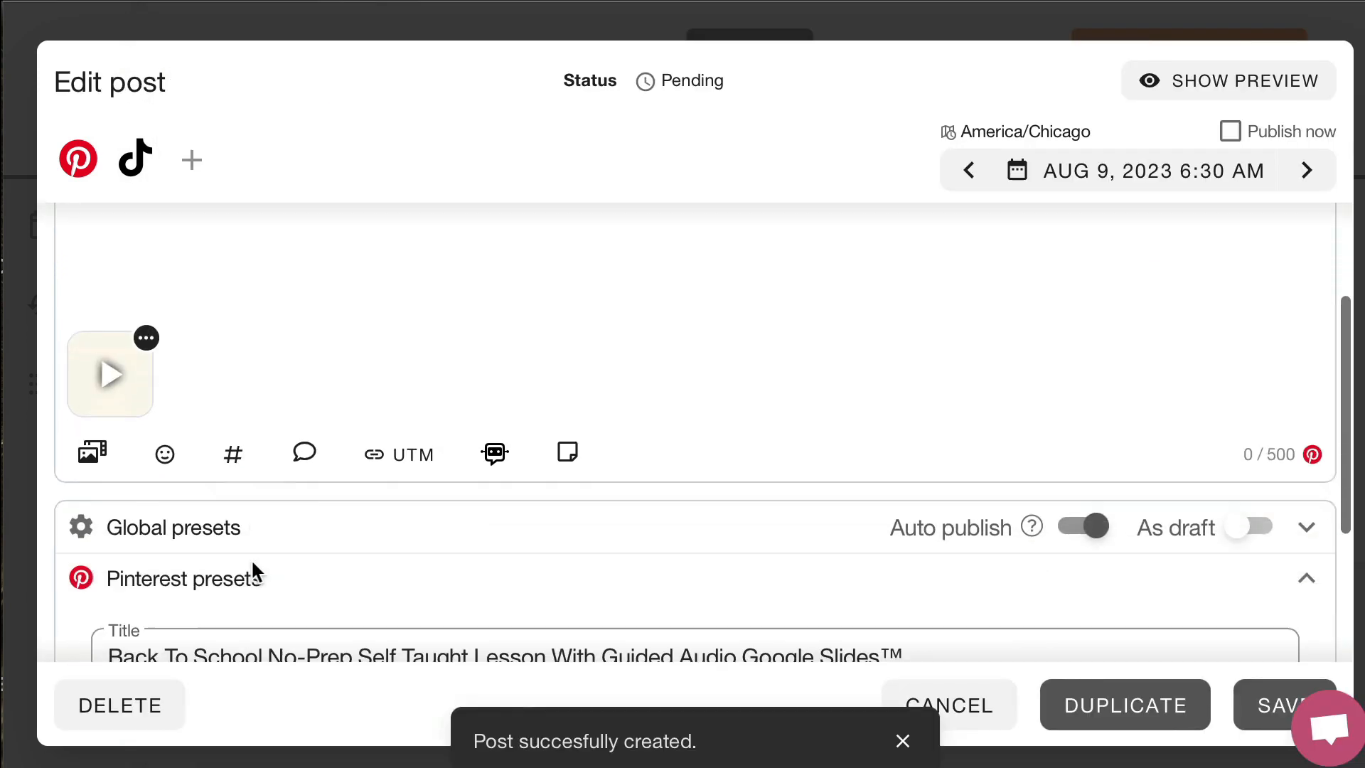
Expand the TikTok presets and review the options for disabling comments, duet and stitch
scroll(255, 562, down, 3)
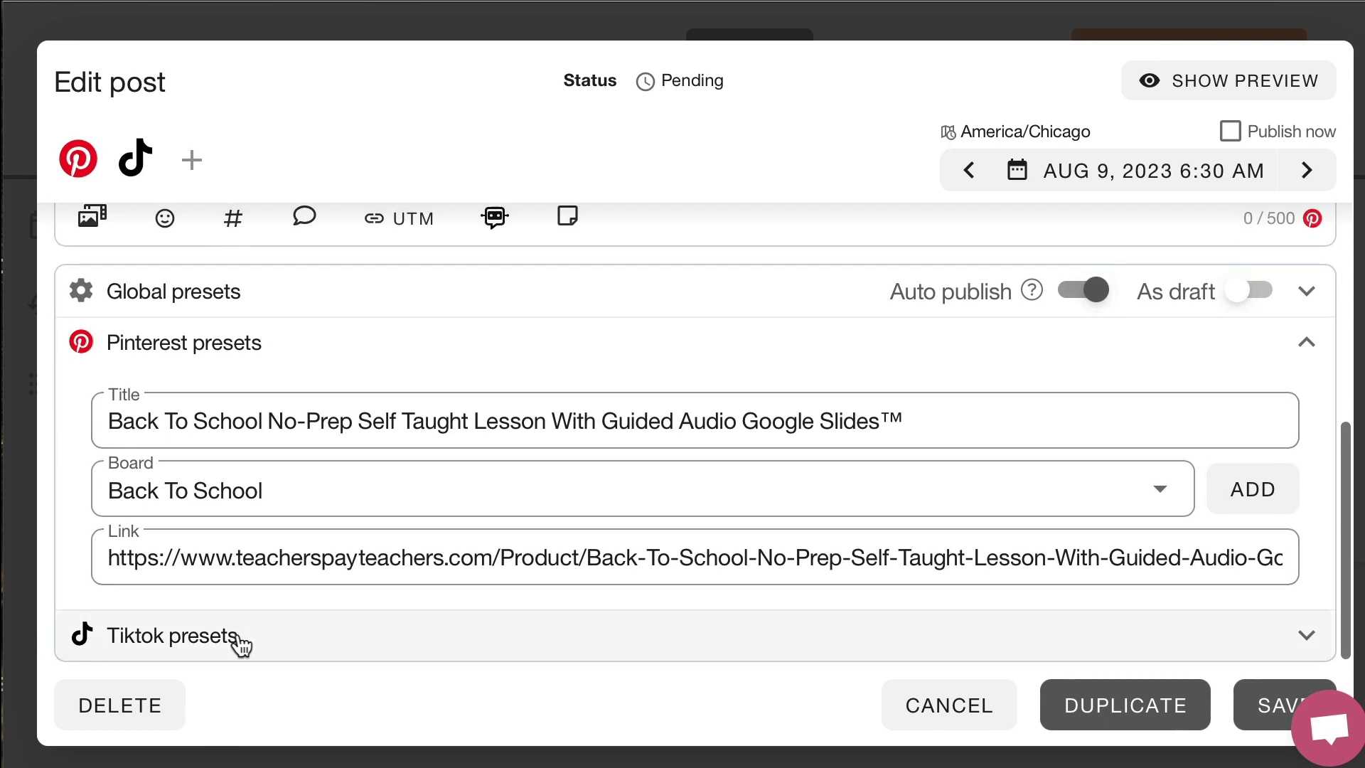
click(240, 643)
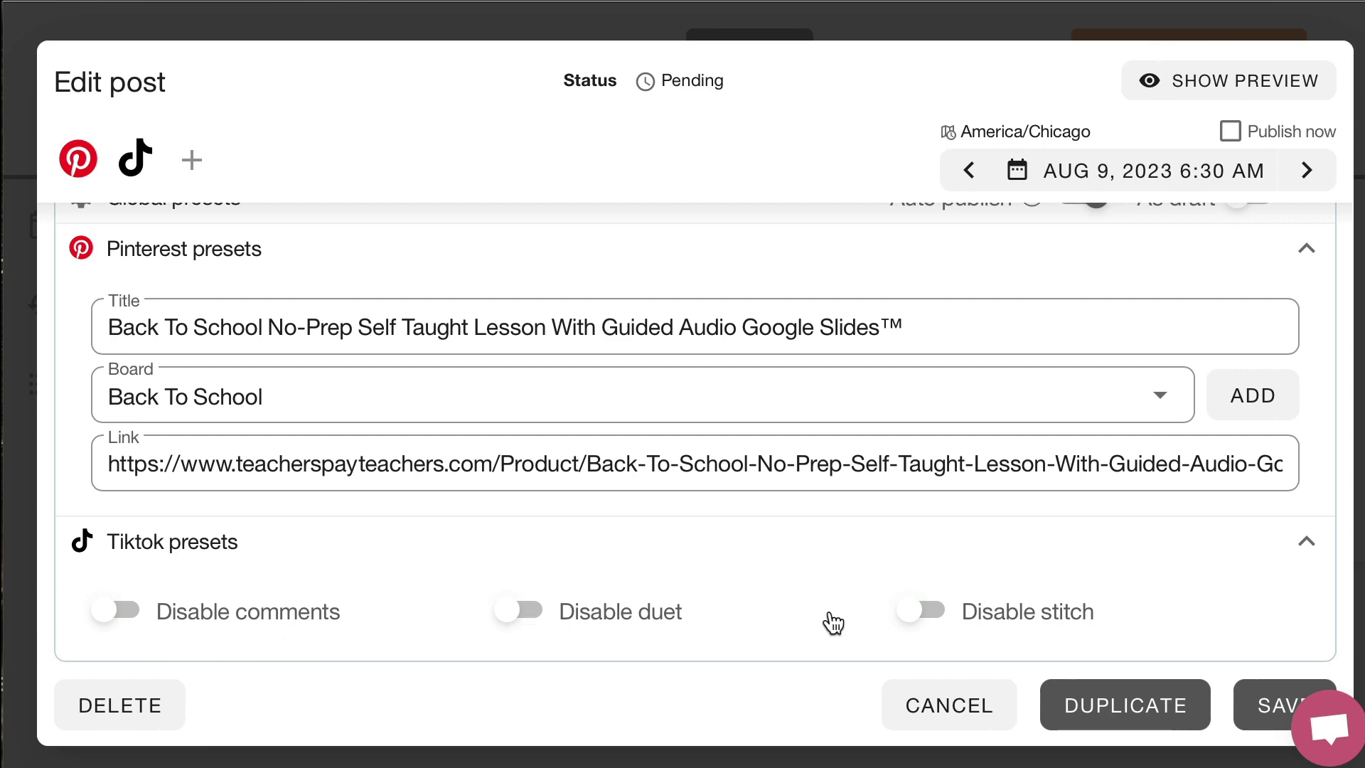
scroll(963, 624, up, 5)
scroll(959, 625, up, 2)
scroll(960, 623, down, 7)
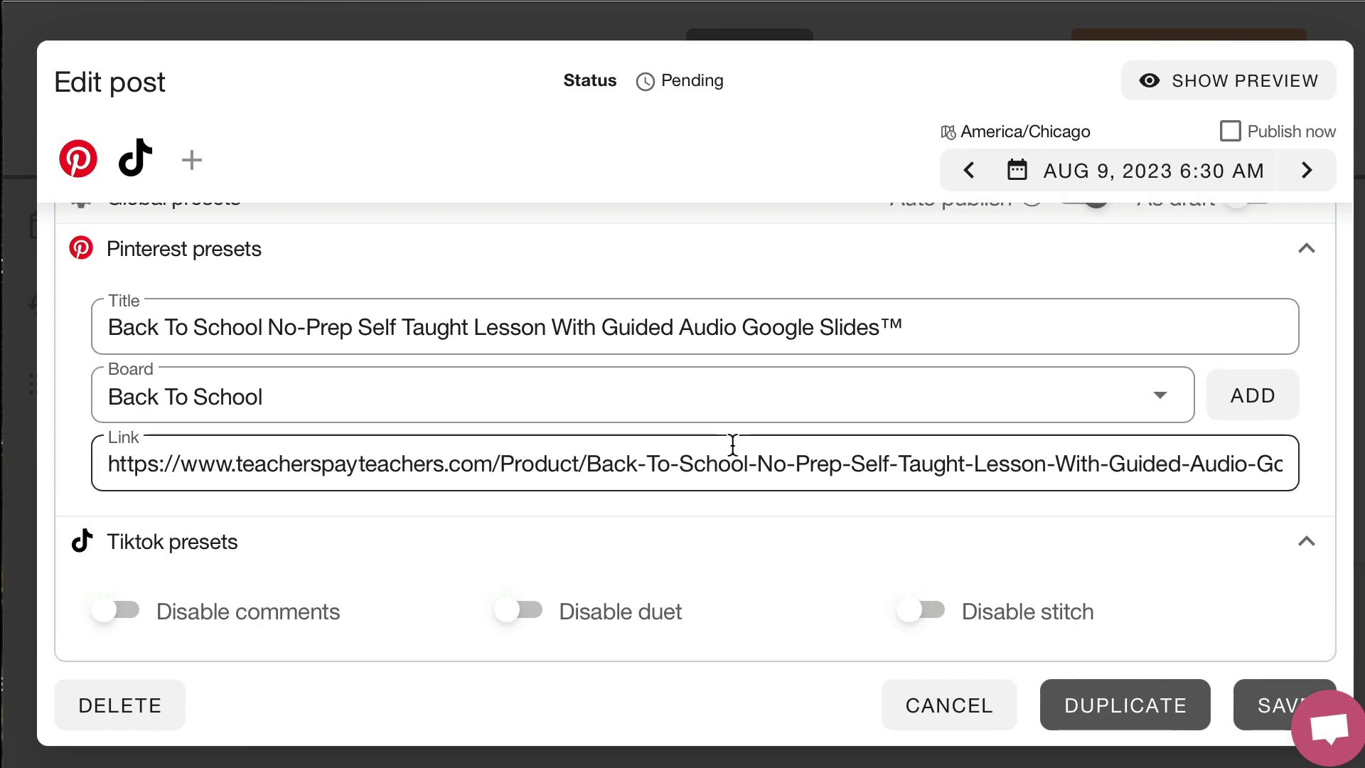
Copy the Back To School lesson's description paragraph from the notes document into the post's caption
scroll(732, 446, up, 7)
key(super+Tab)
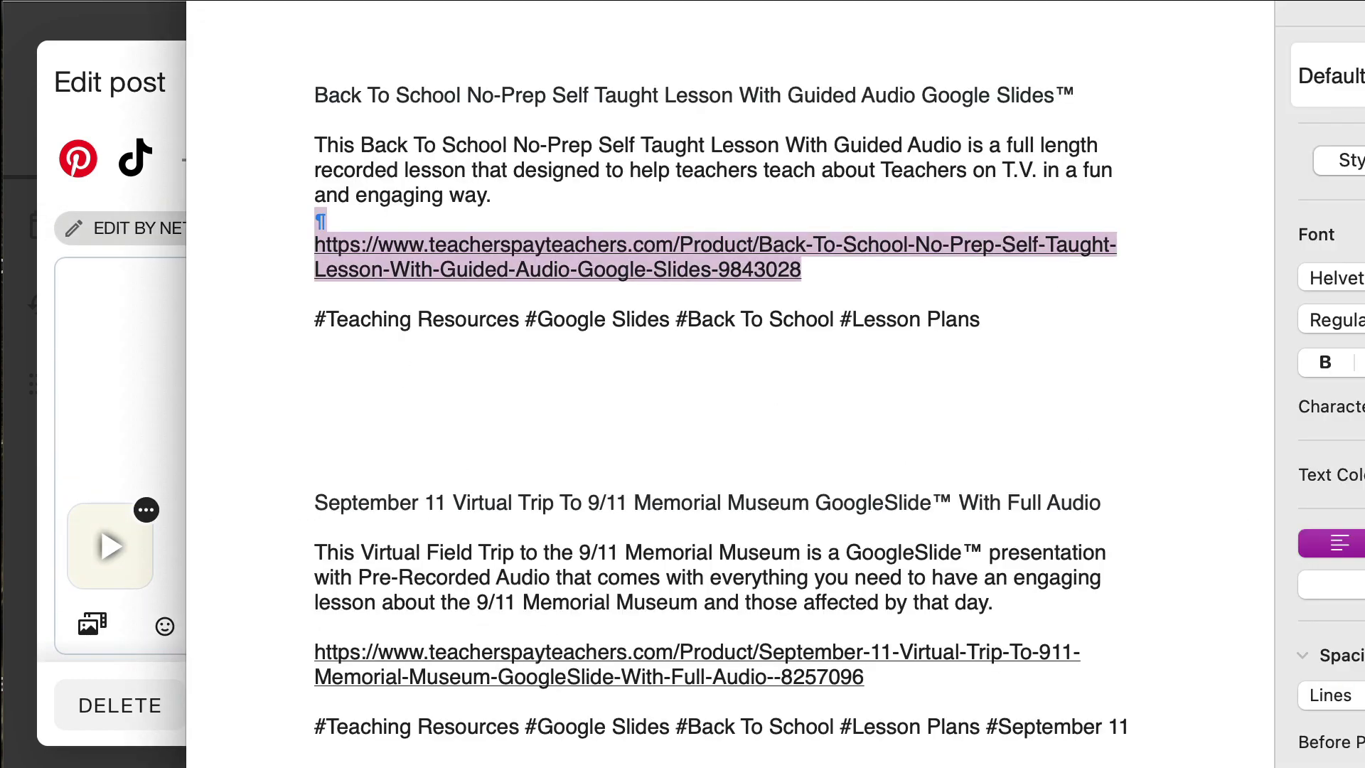
click(317, 145)
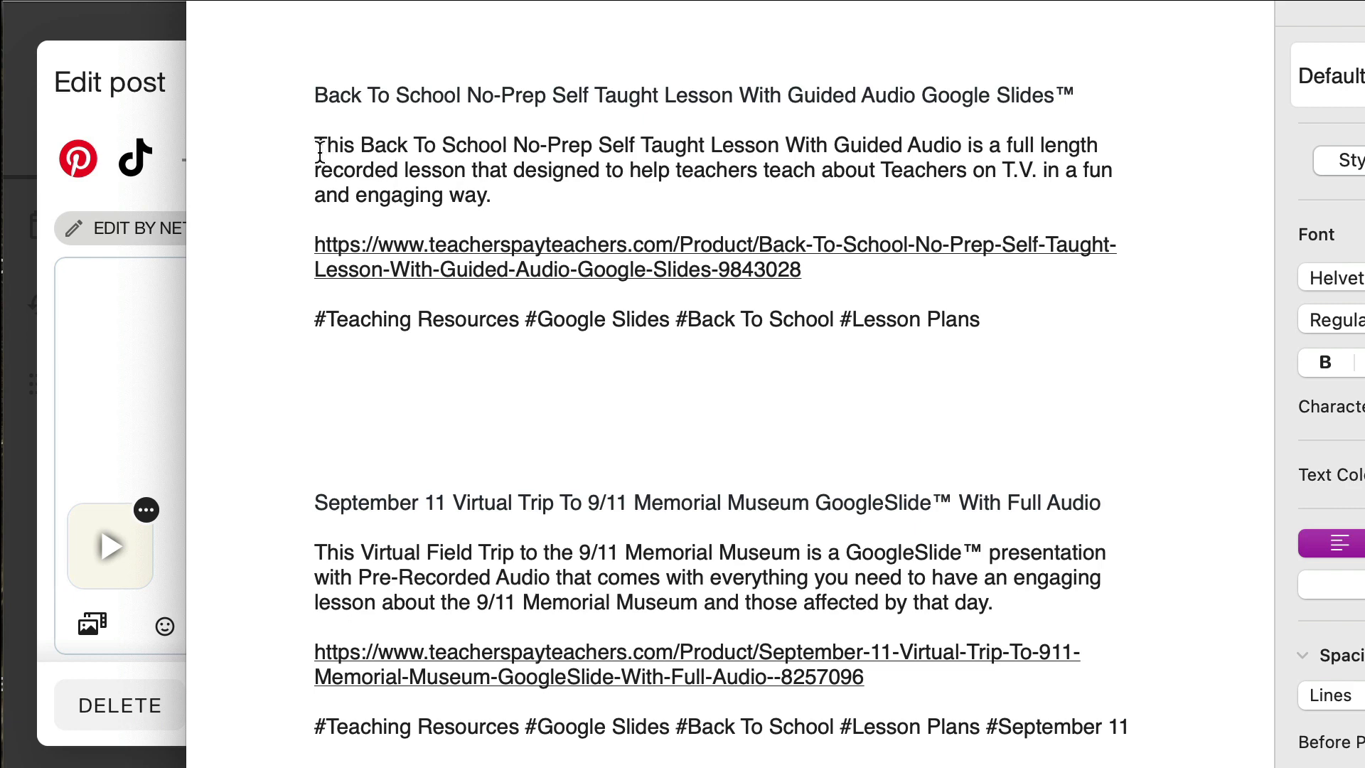
drag(317, 144, 506, 203)
key(super+c)
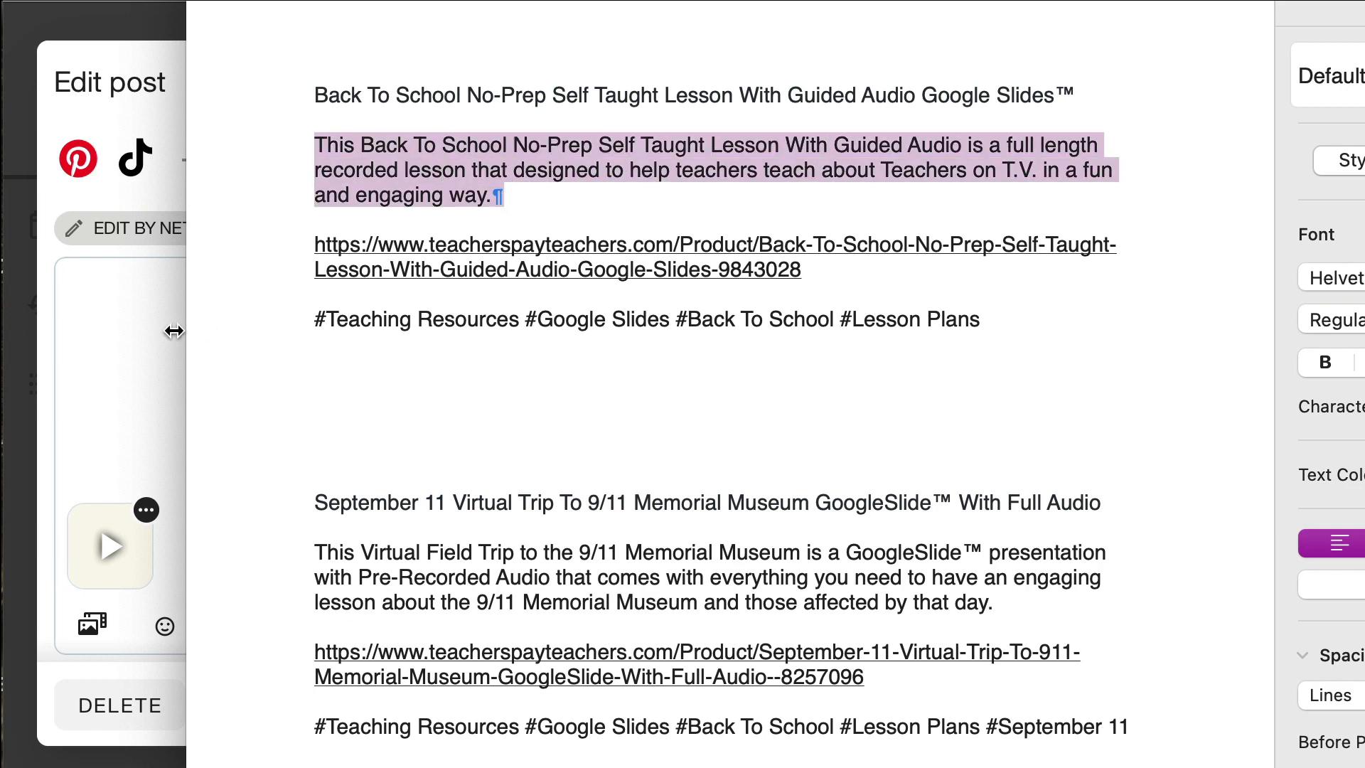
click(115, 339)
key(super+v)
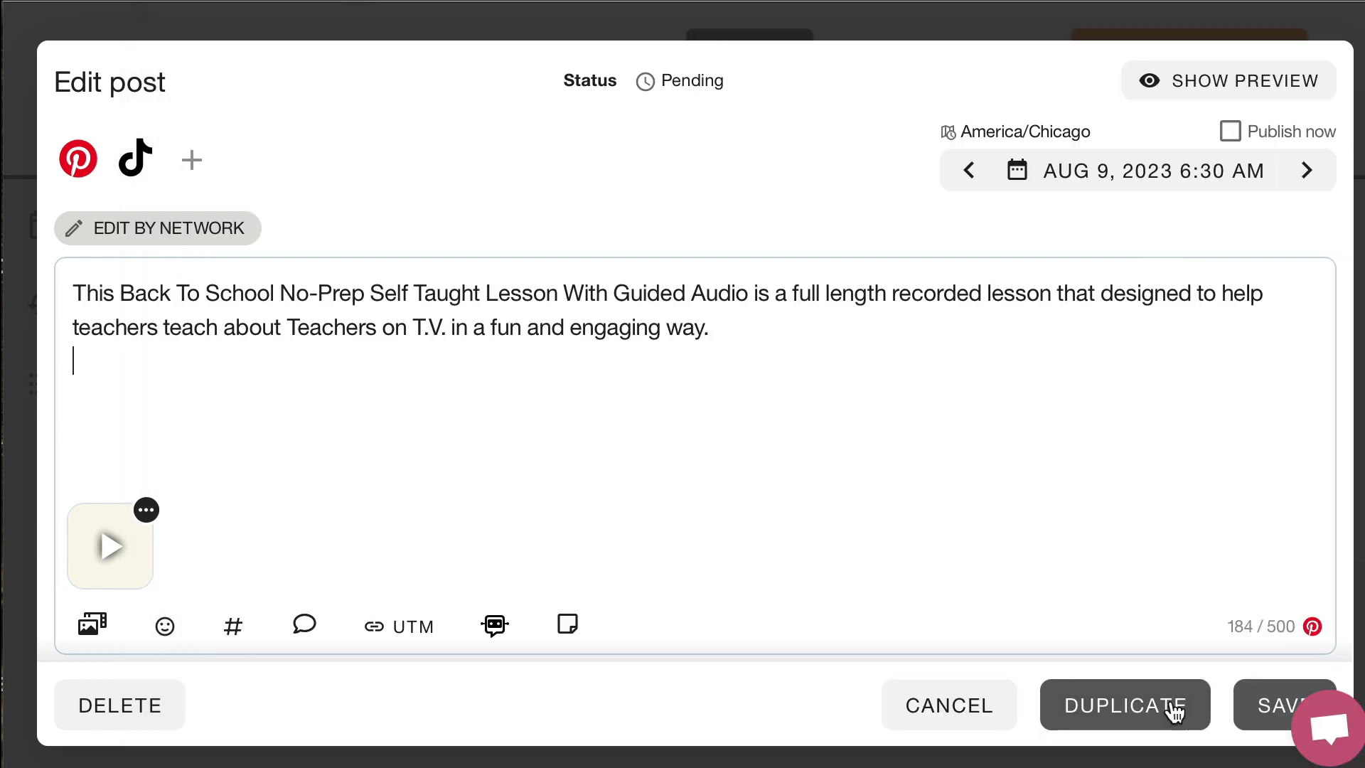
Copy the hashtags "#Teaching Resources #Google Slides #Back To School #Lesson Plans" from the notes document into the caption below the description
key(super+Tab)
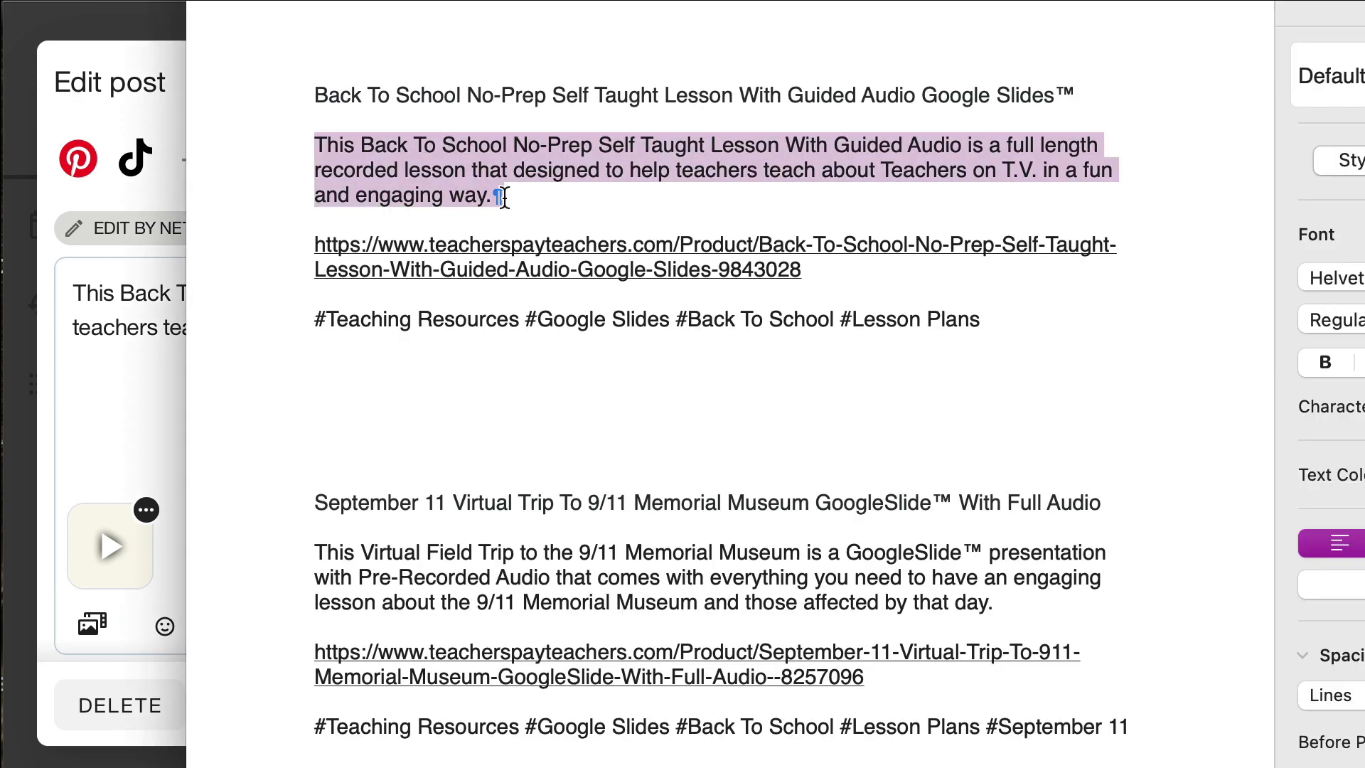
drag(316, 319, 983, 313)
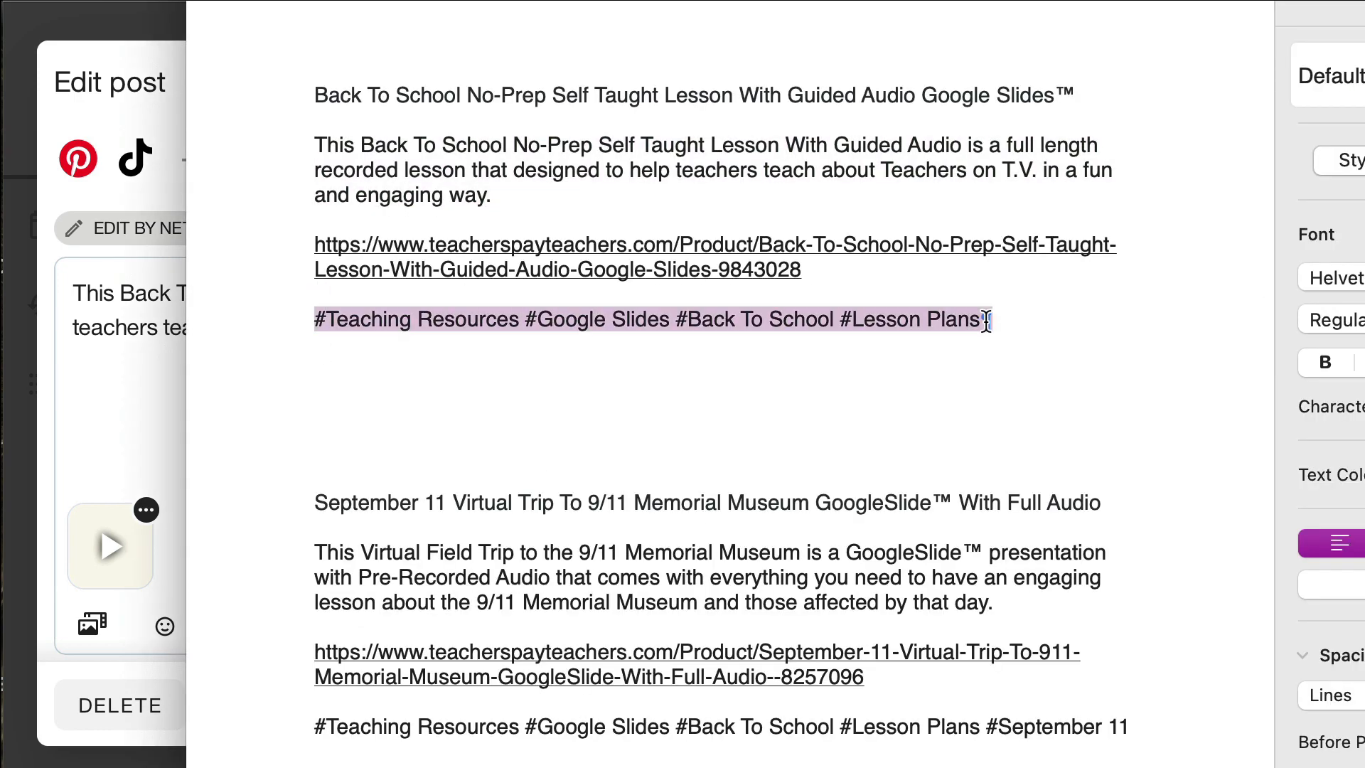
click(74, 405)
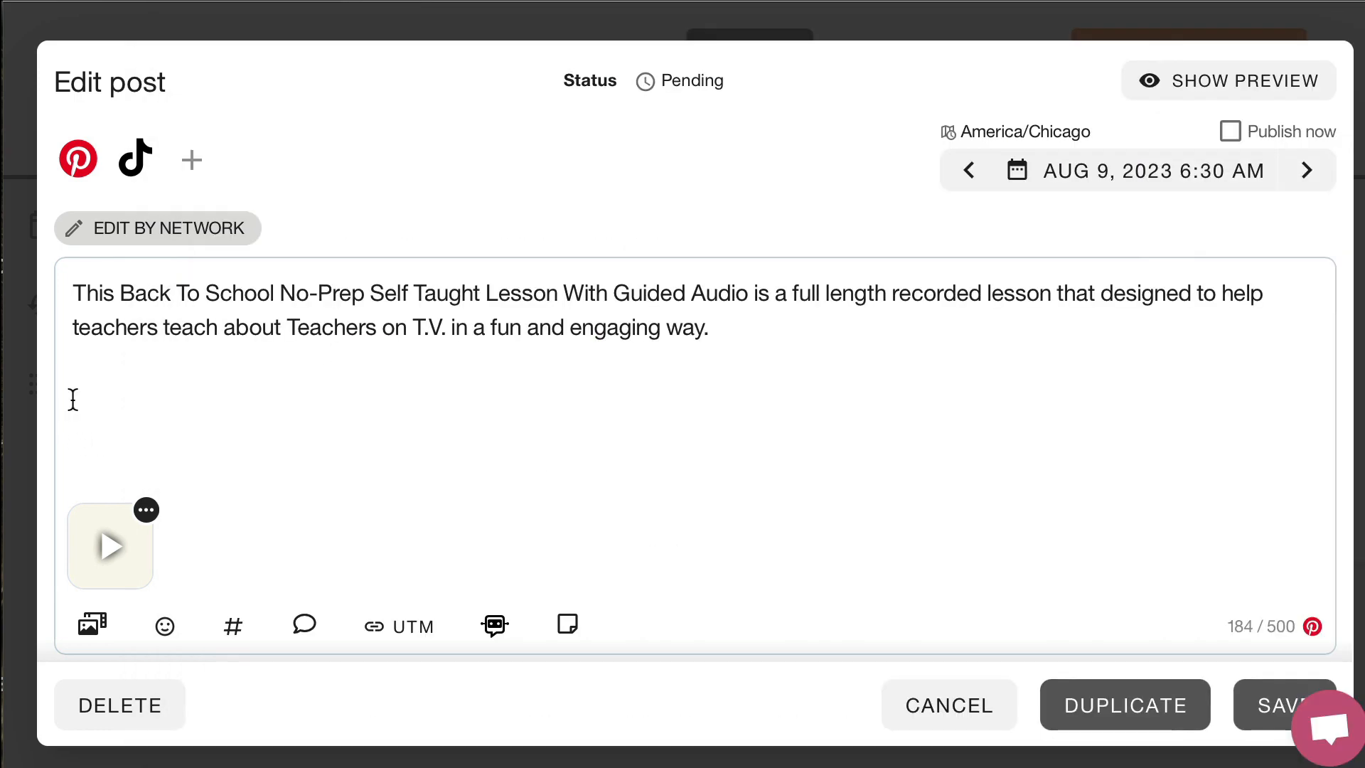
key(super+v)
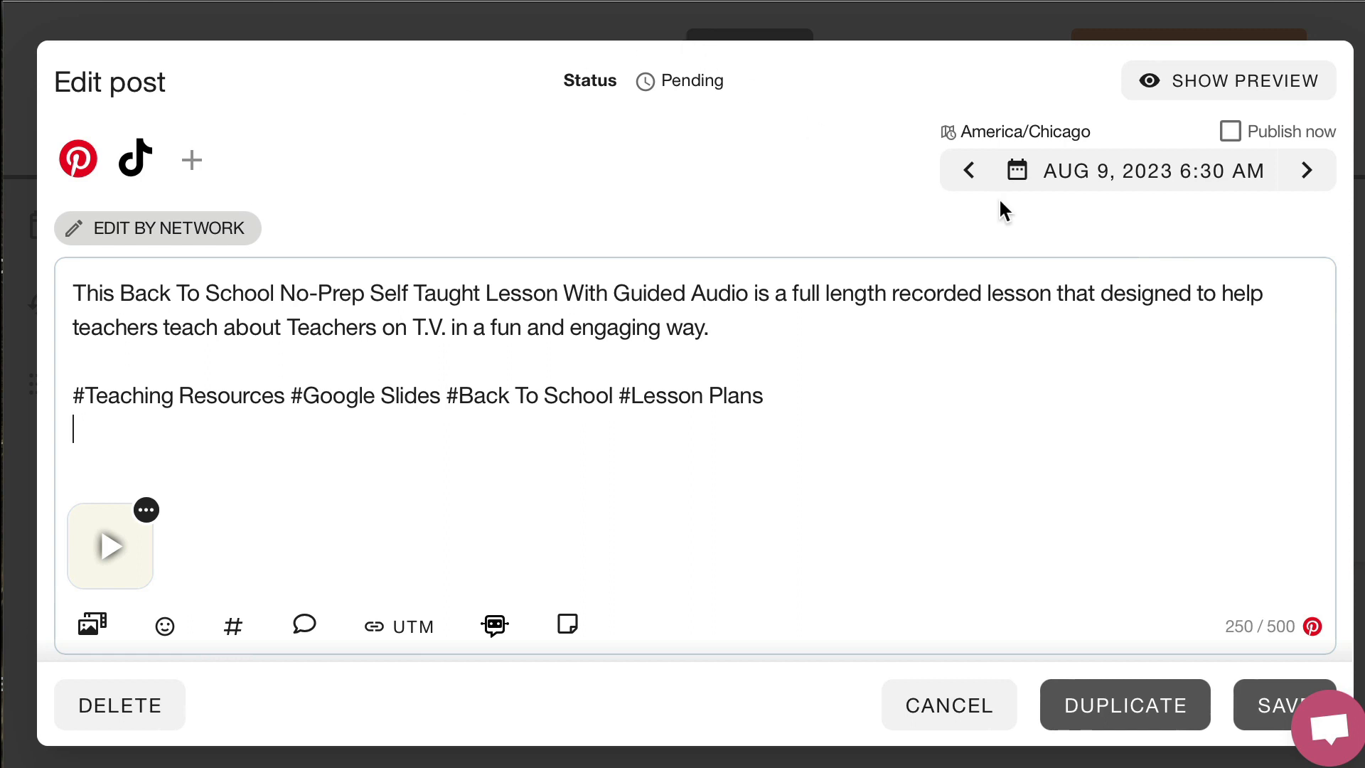
Set the post's publishing time to 7:00 AM on Aug 9, 2023 and save the post
click(1050, 182)
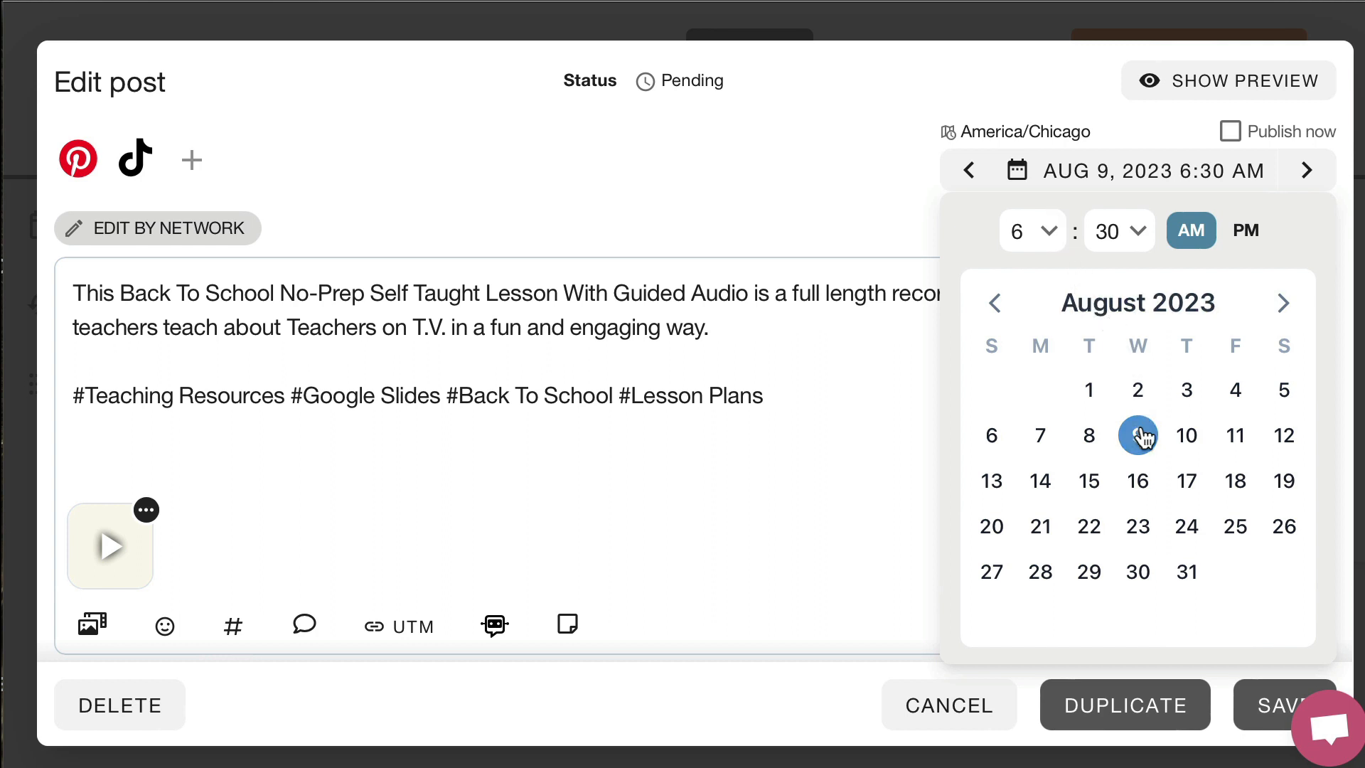
click(1128, 230)
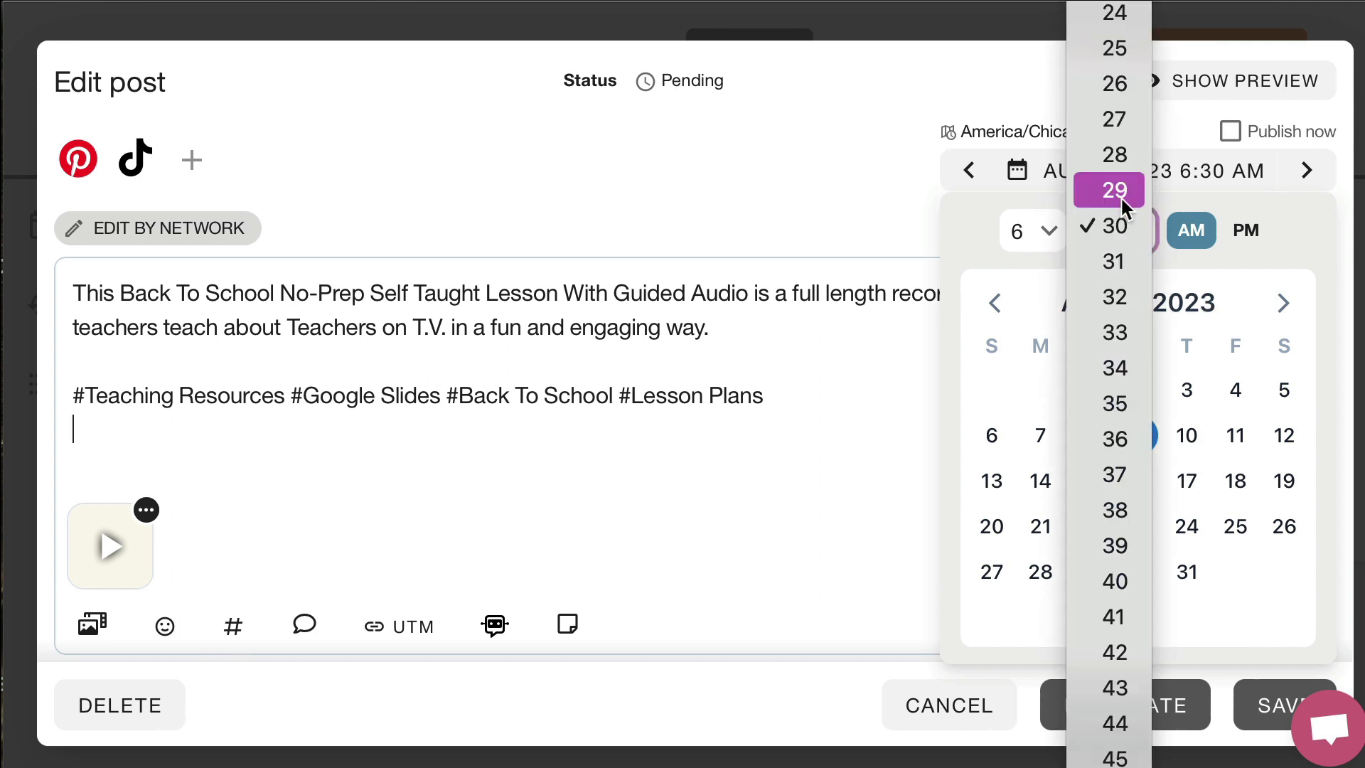
scroll(1120, 196, up, 1)
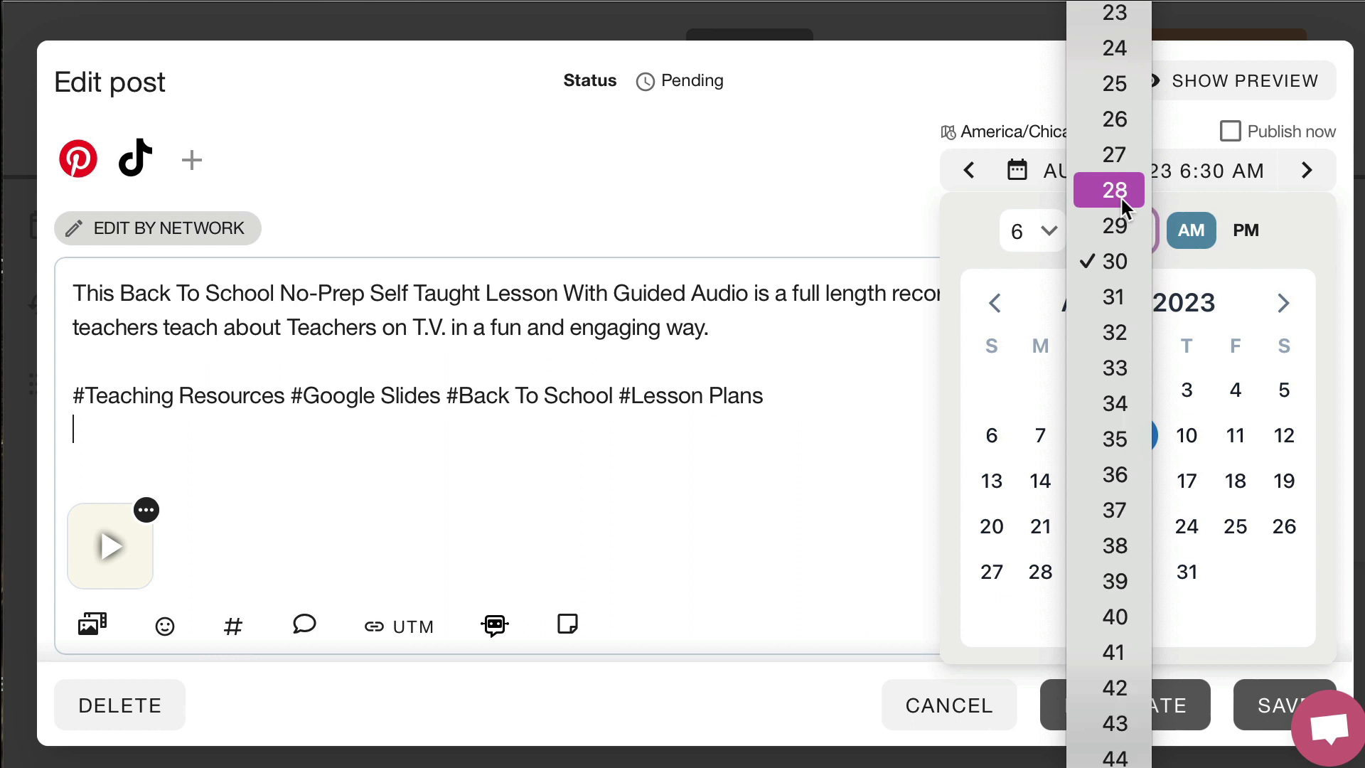
scroll(1121, 197, up, 10)
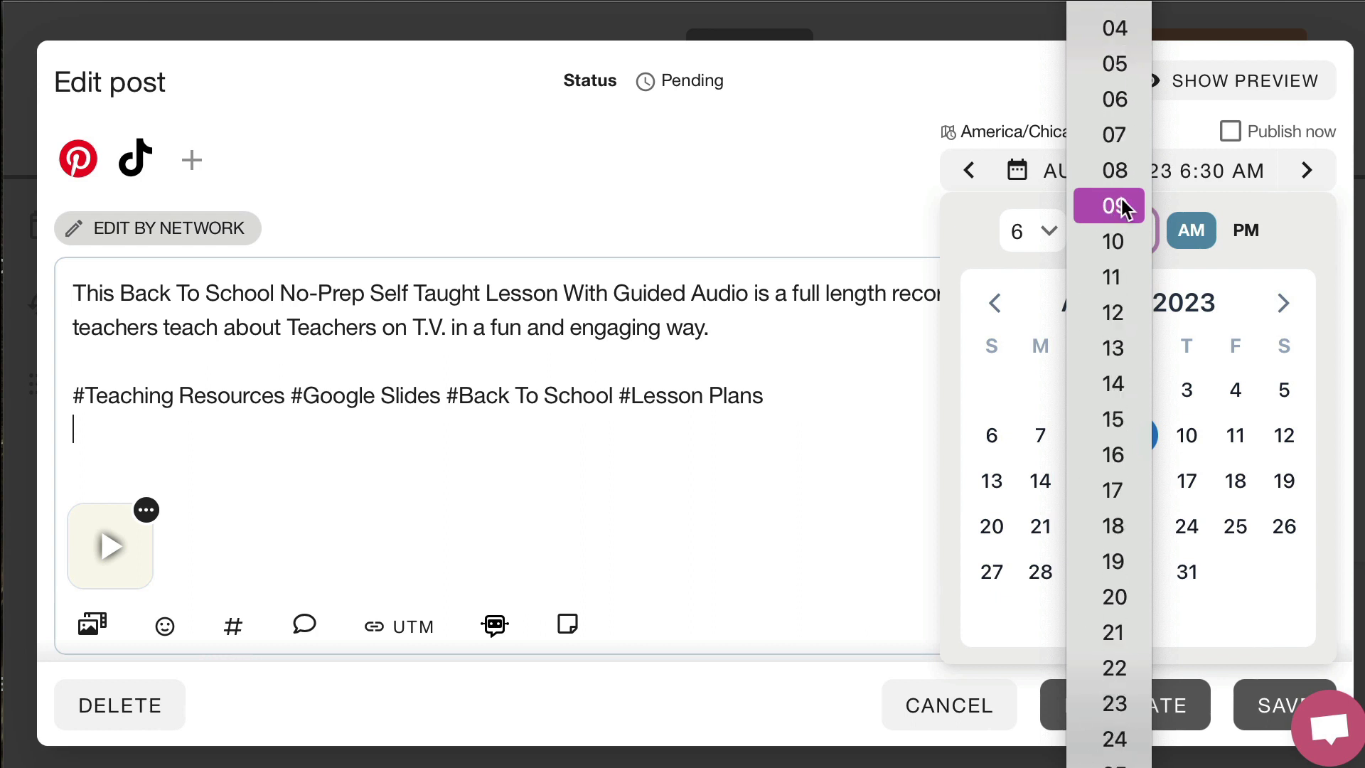
scroll(1114, 196, up, 2)
click(1109, 206)
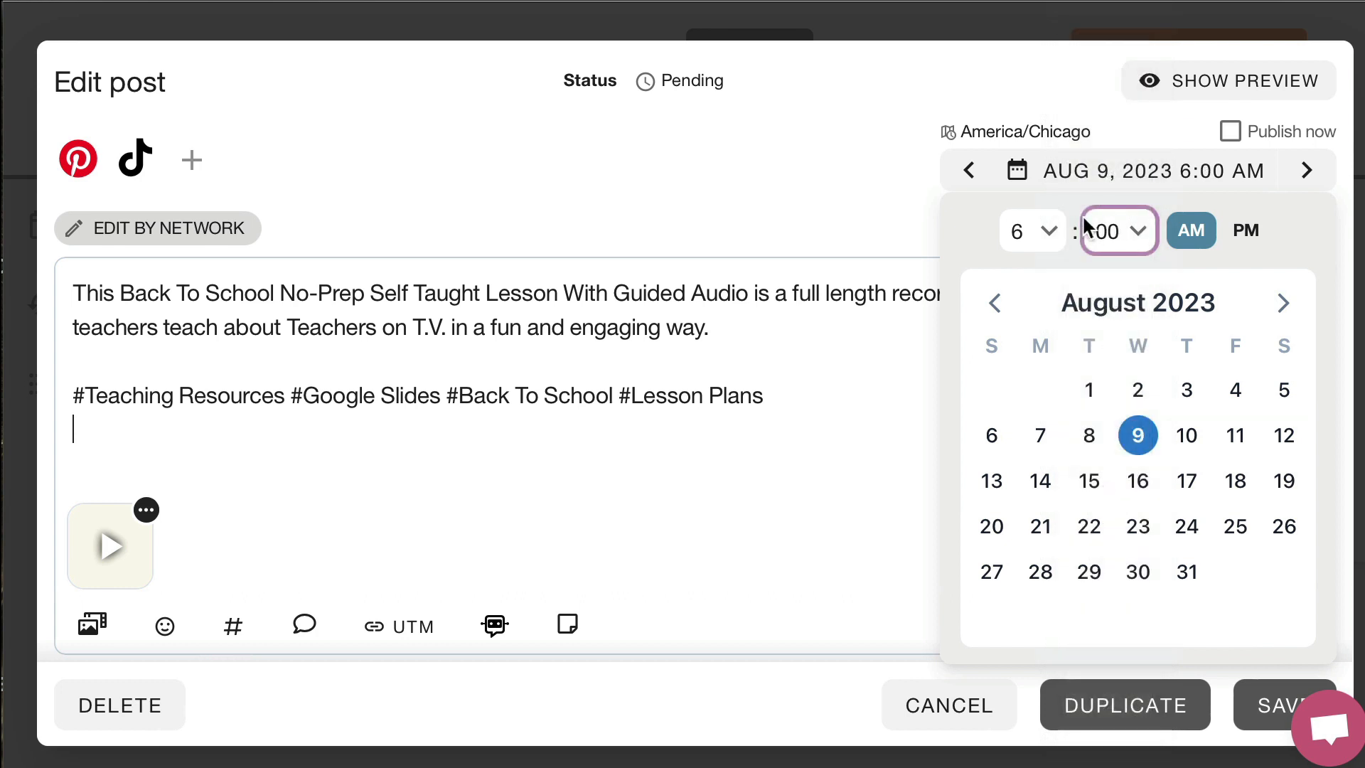
click(1051, 228)
click(1043, 260)
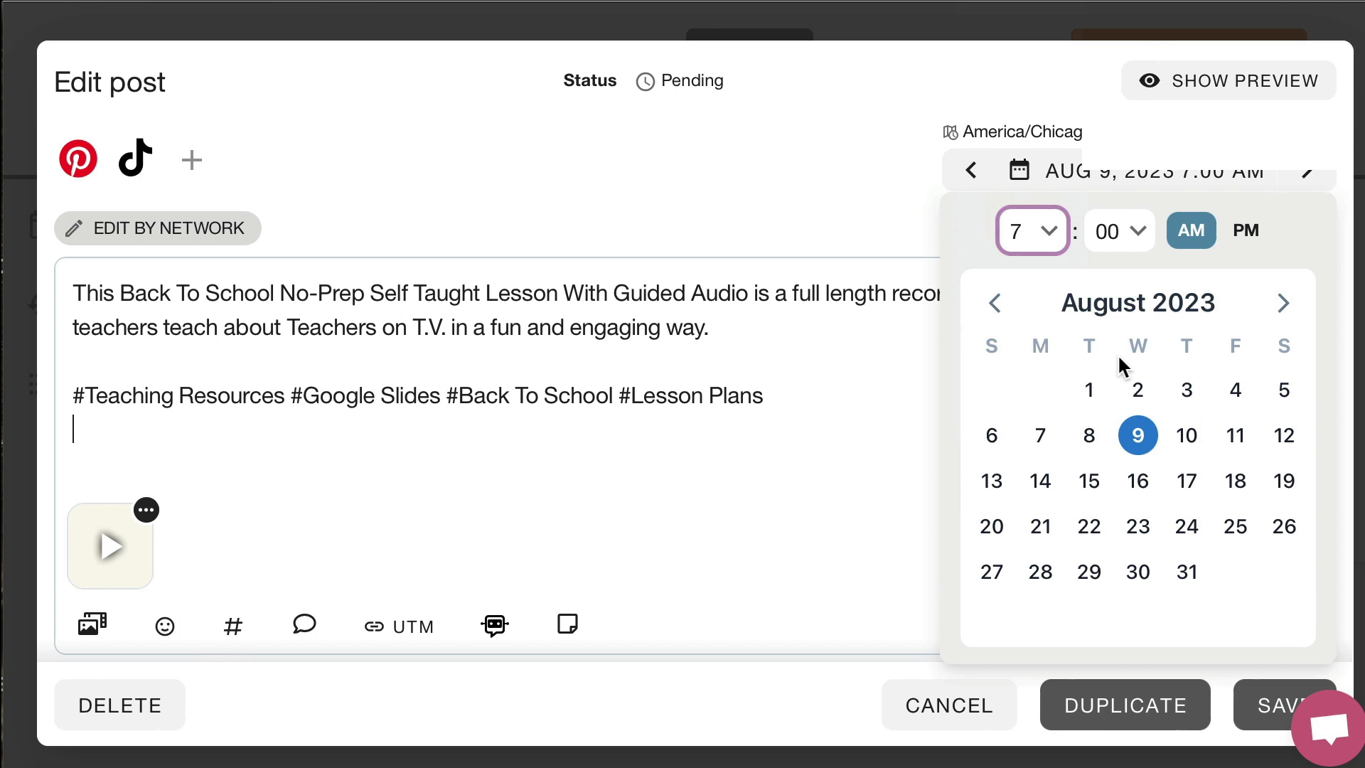
click(1254, 712)
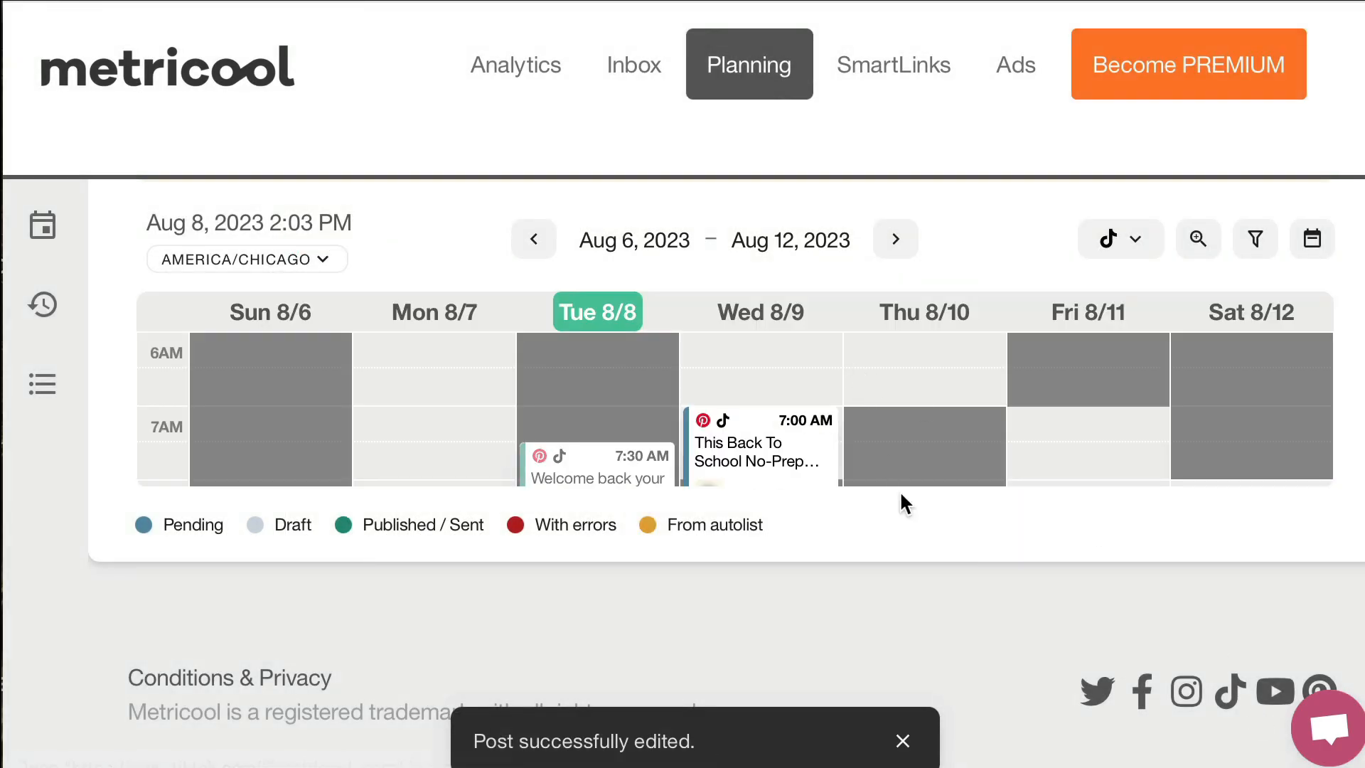
Move the Back To School post on the weekly calendar to Thursday 8/10 at 5:00 AM
scroll(899, 466, down, 3)
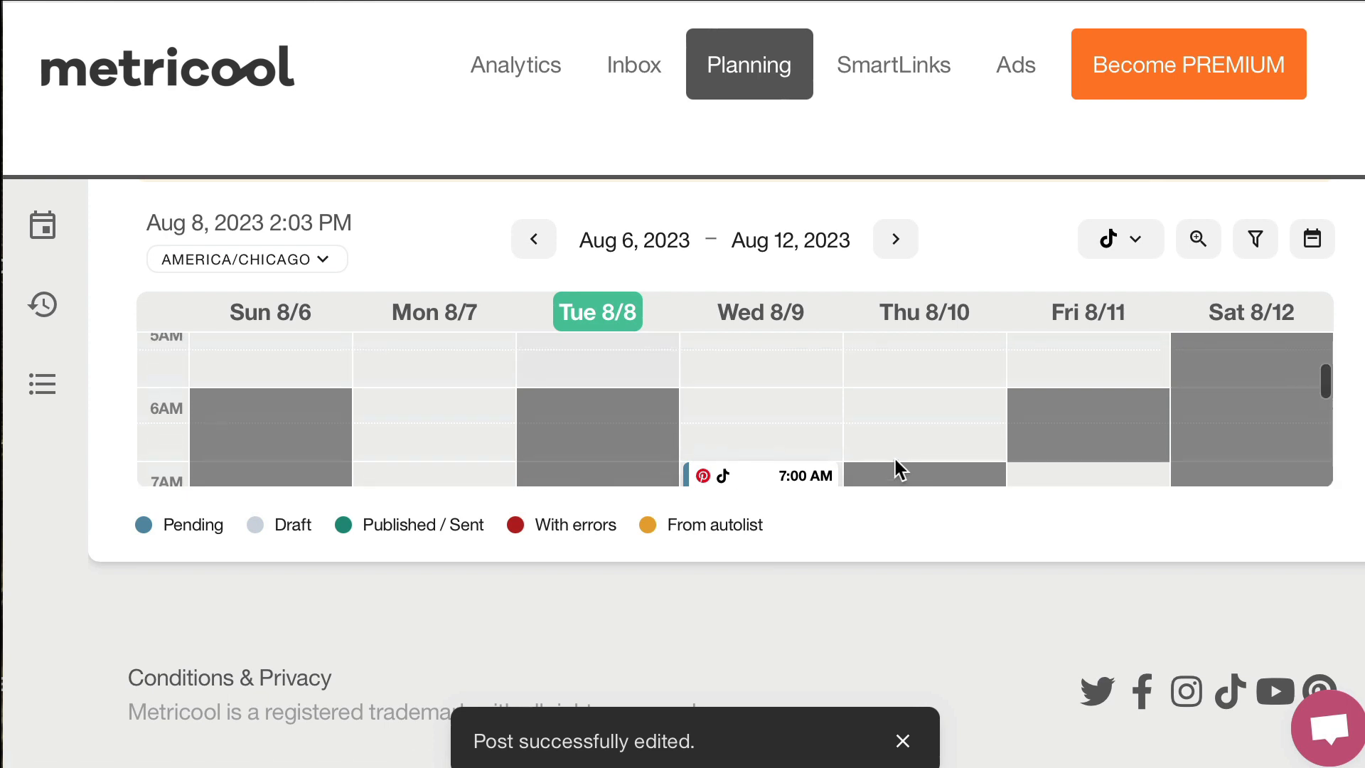
scroll(899, 466, down, 1)
scroll(899, 467, up, 3)
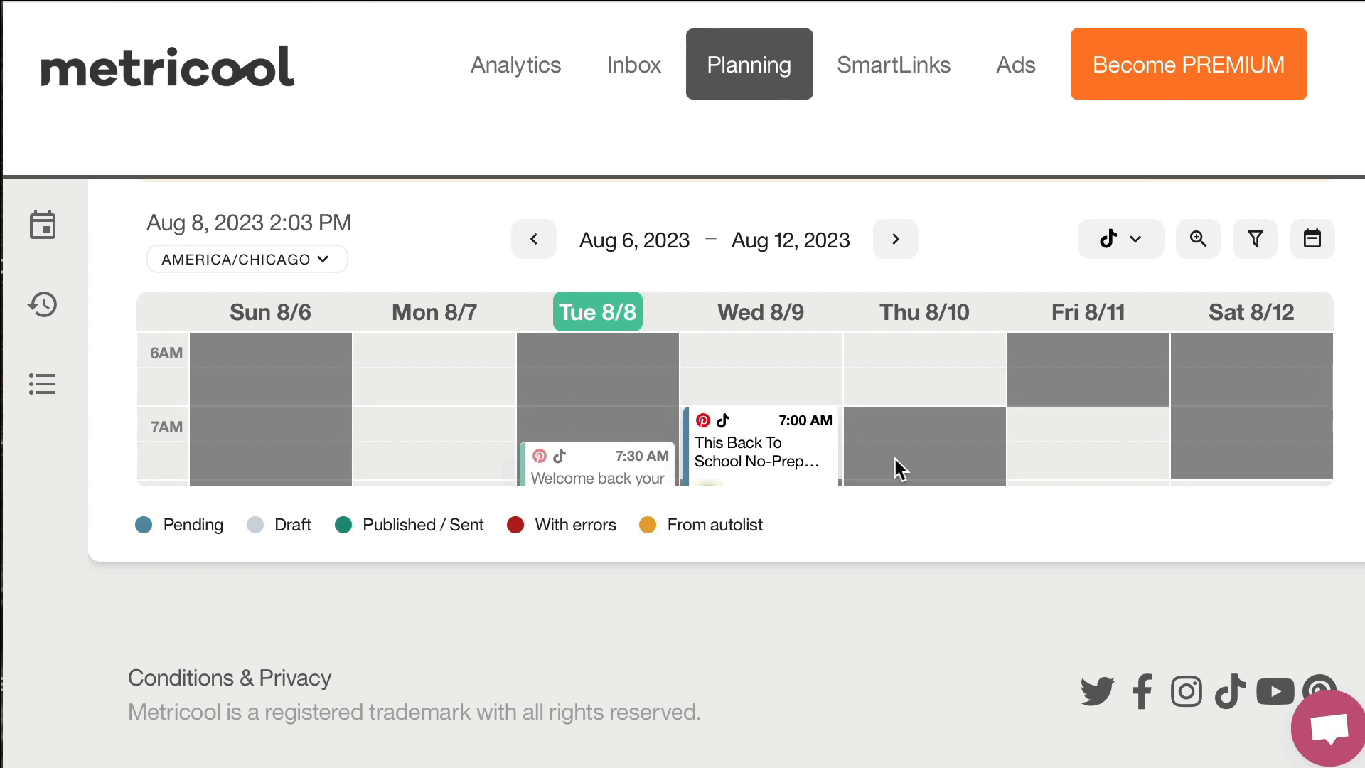
scroll(904, 414, down, 1)
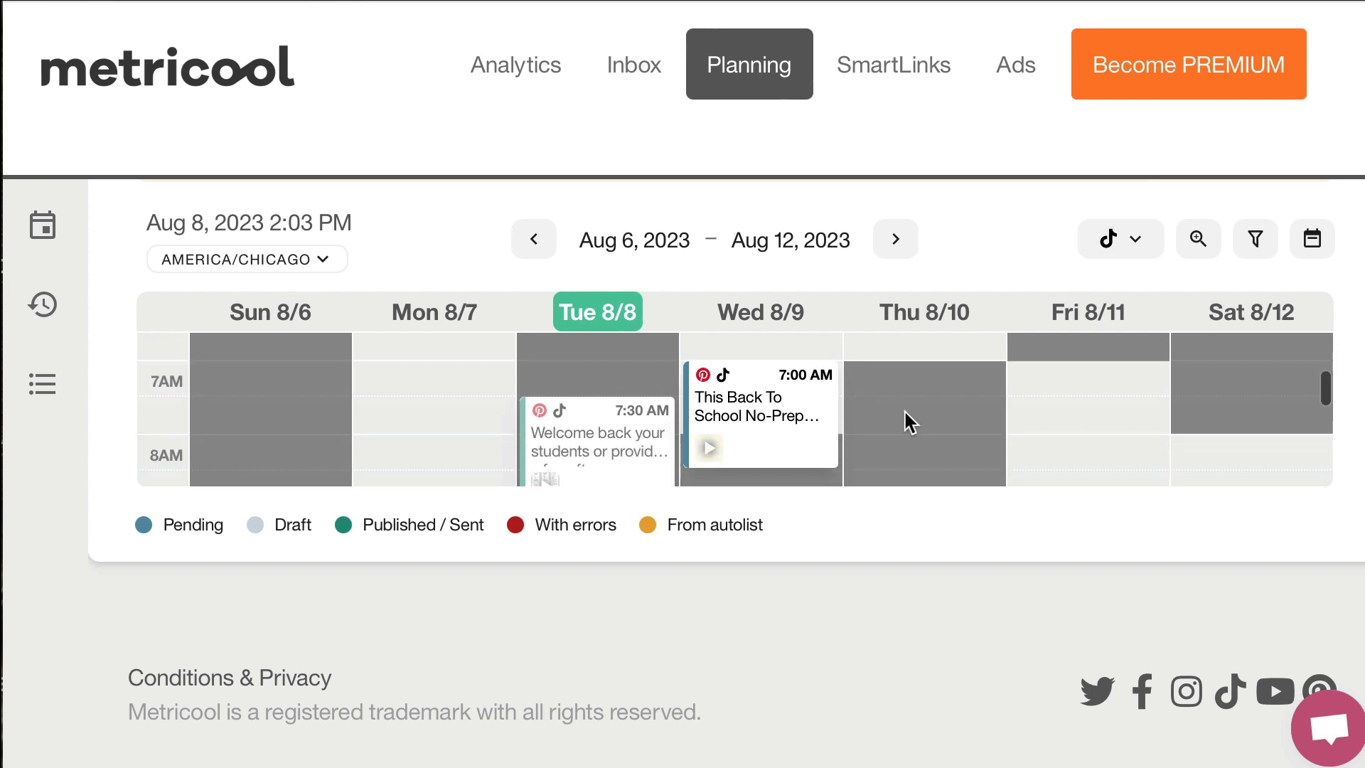
drag(775, 411, 888, 398)
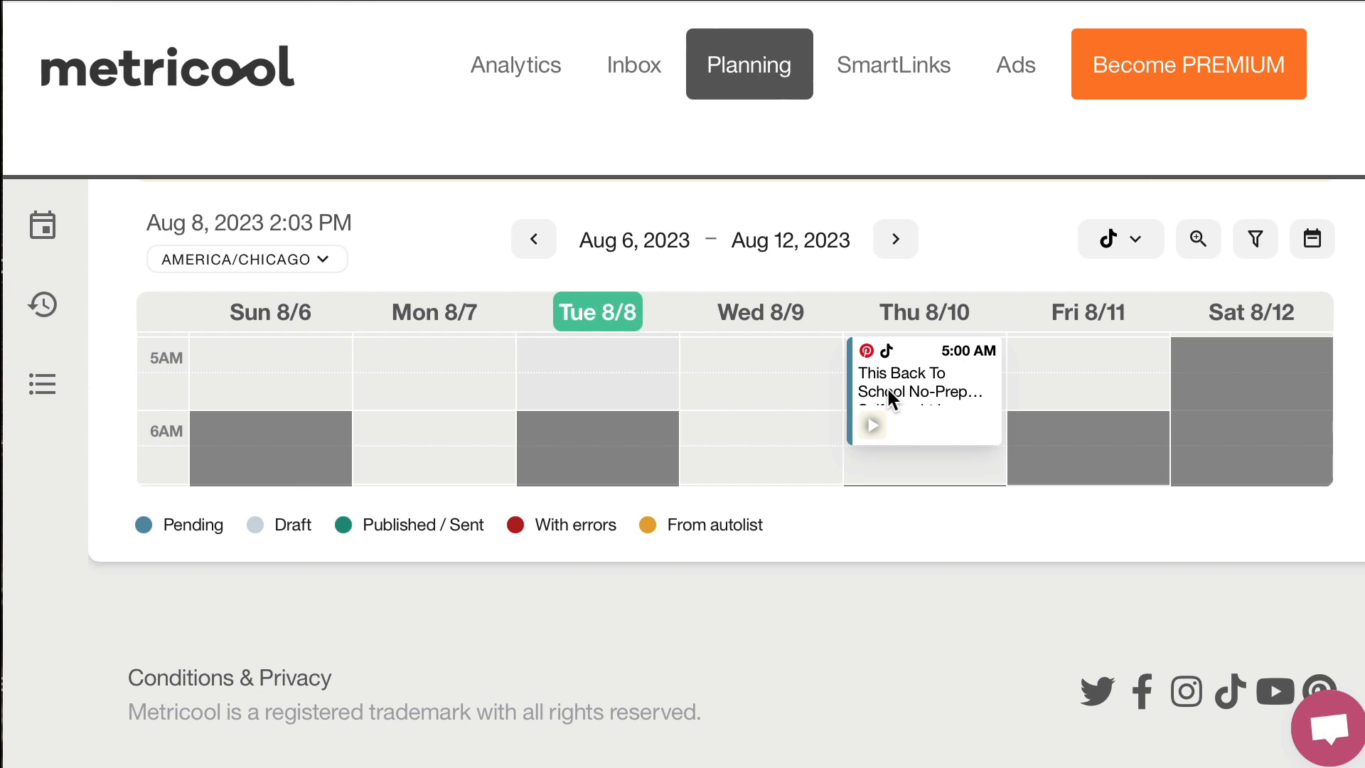
Move the Back To School post back to Wednesday 8/9 at 7:00 AM on the weekly calendar
scroll(896, 398, down, 2)
scroll(913, 420, up, 1)
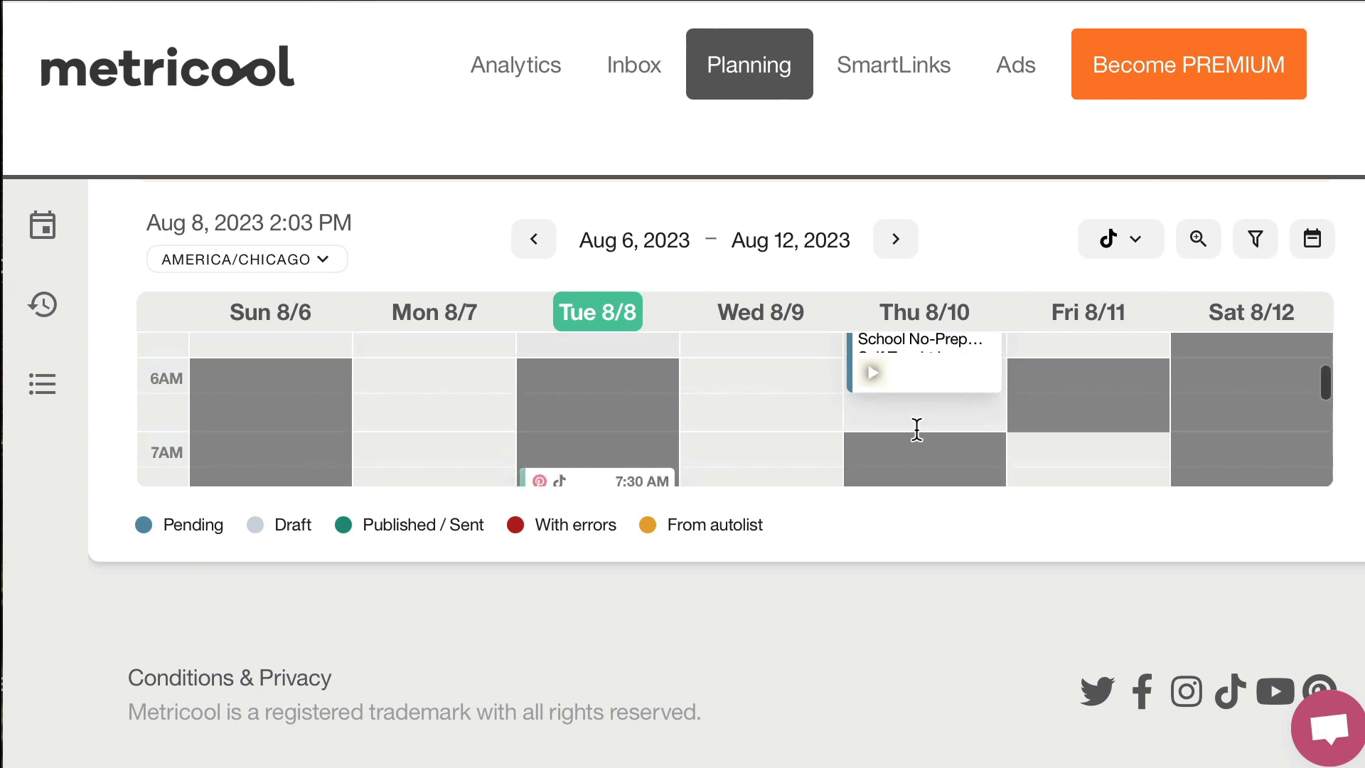
drag(932, 366, 784, 446)
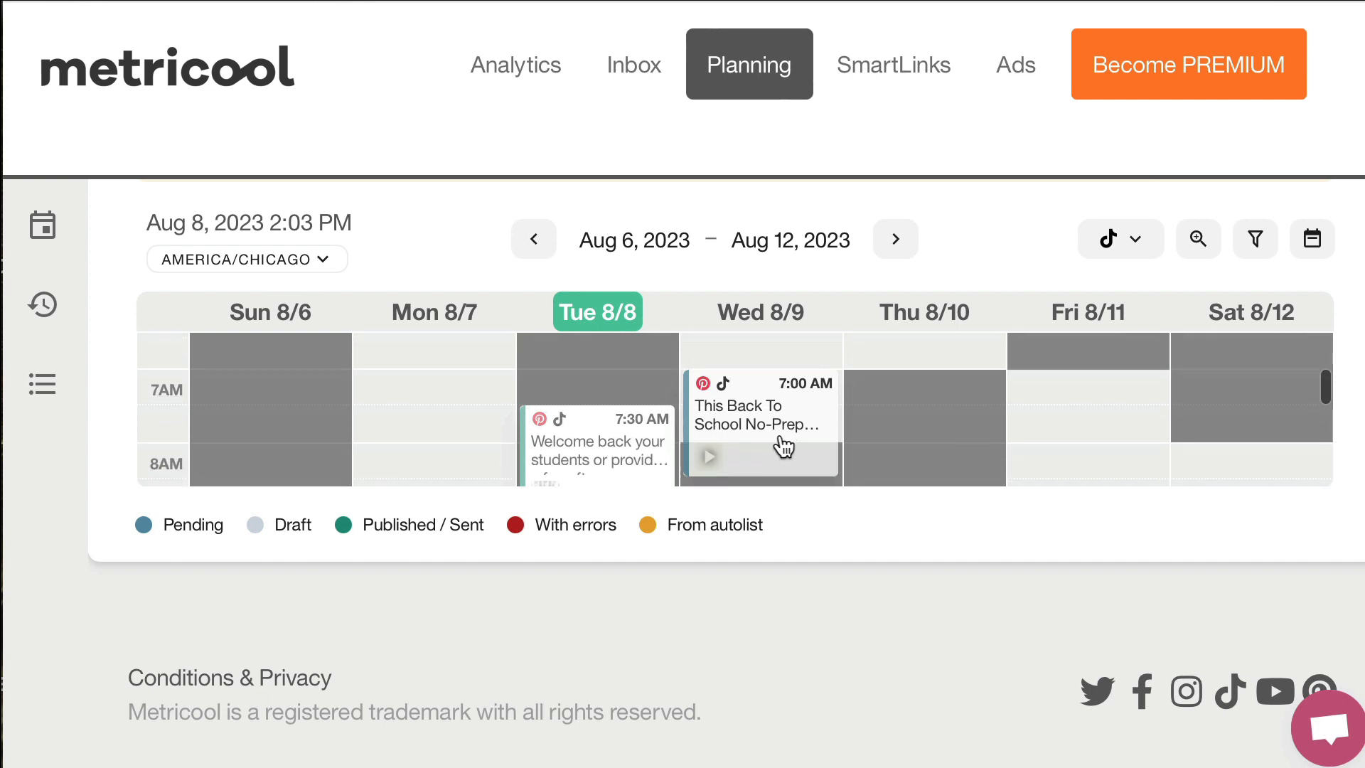
scroll(782, 441, down, 1)
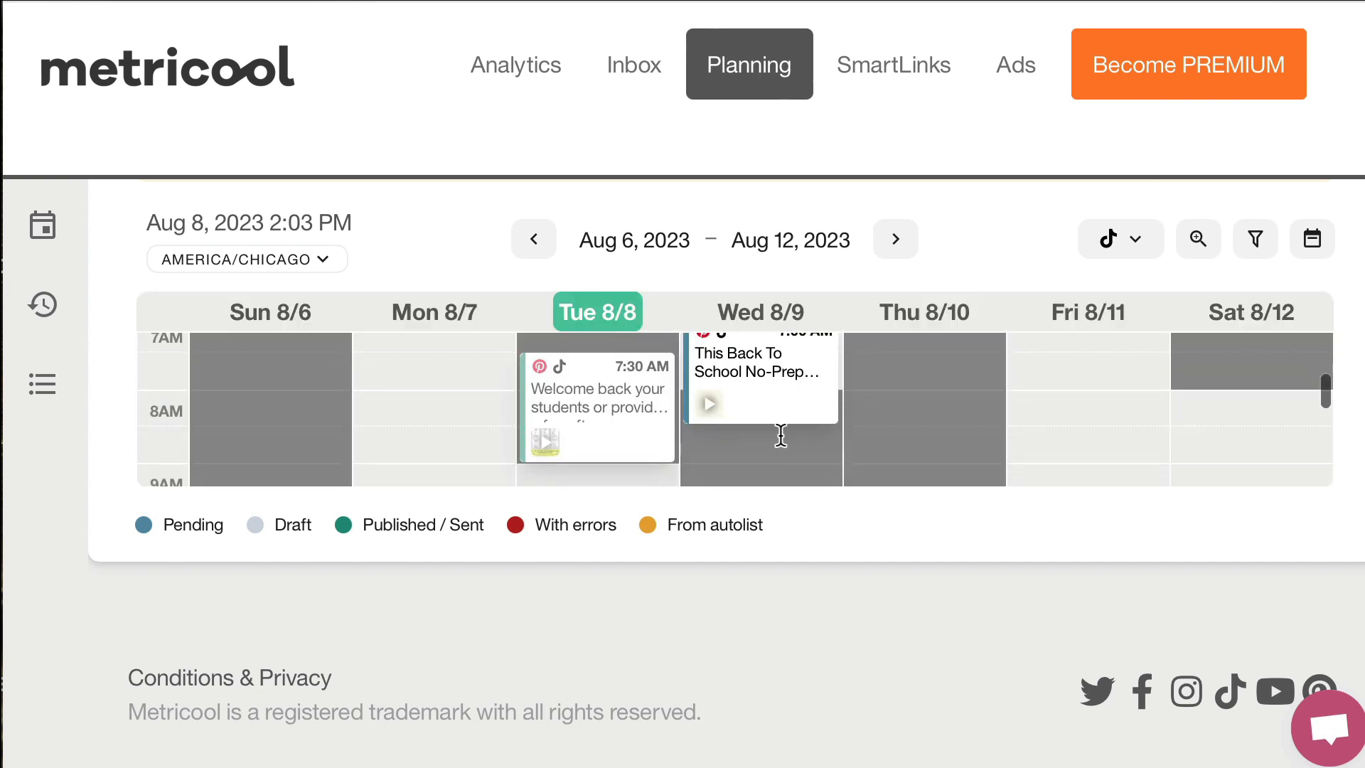
scroll(782, 438, up, 1)
Create a new post for Aug 10, 2023 at 7:30 AM and upload the video 1.mp4 from the 911 Google Slides folder
mouse_move(736, 398)
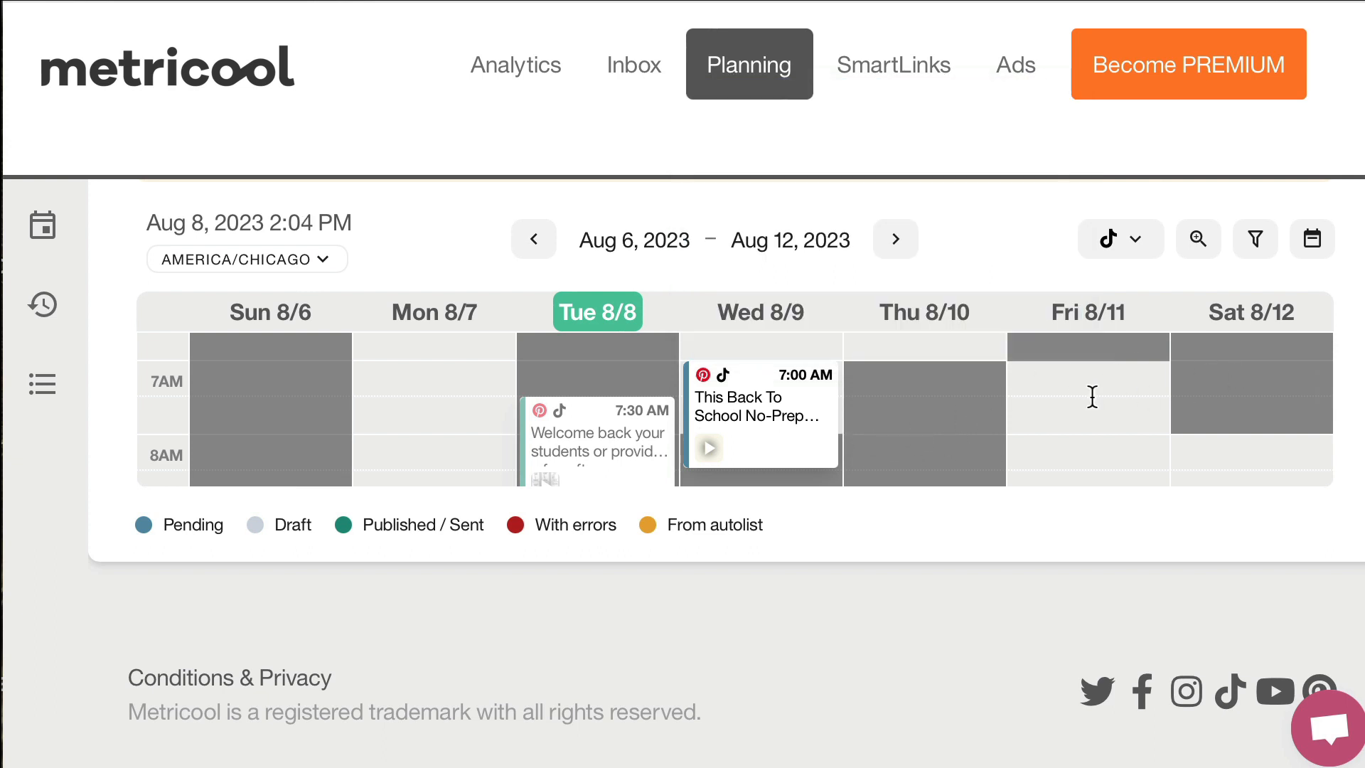
click(921, 398)
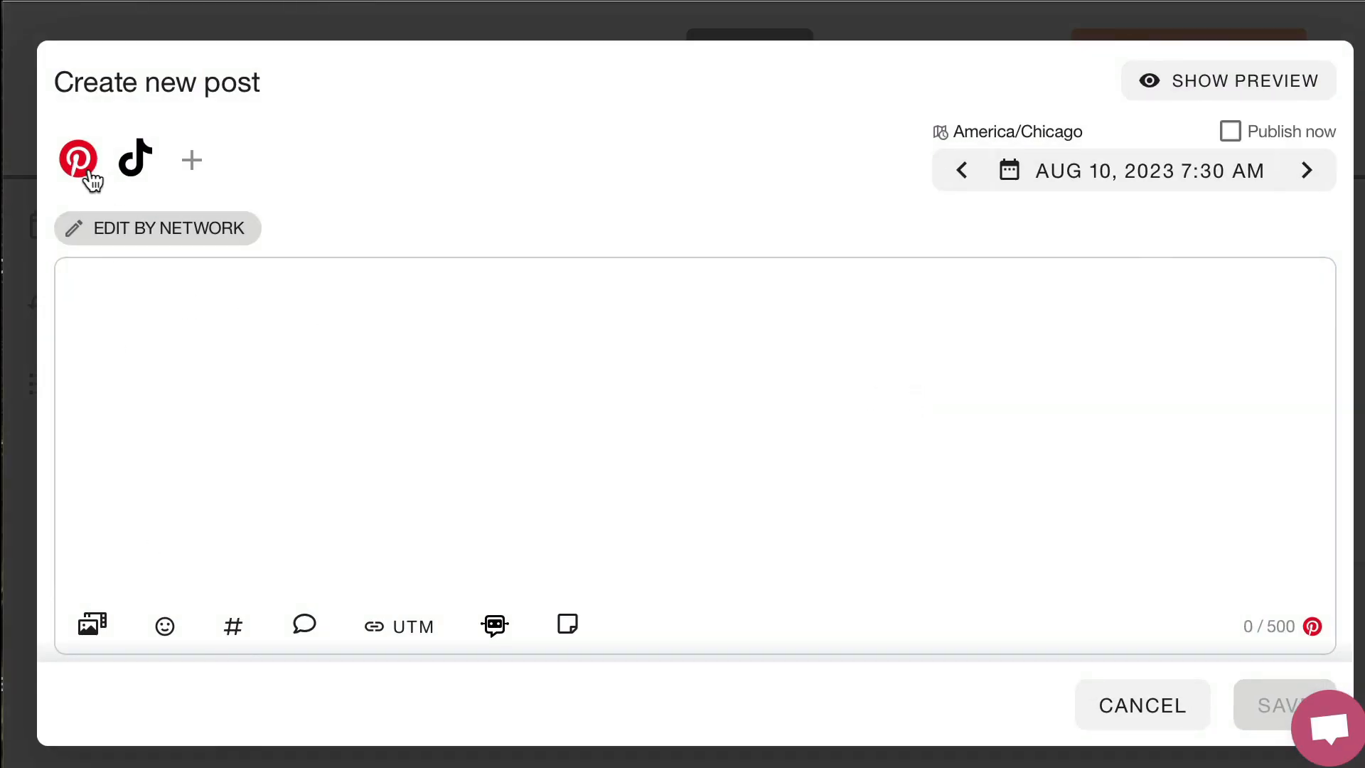
click(93, 624)
click(195, 396)
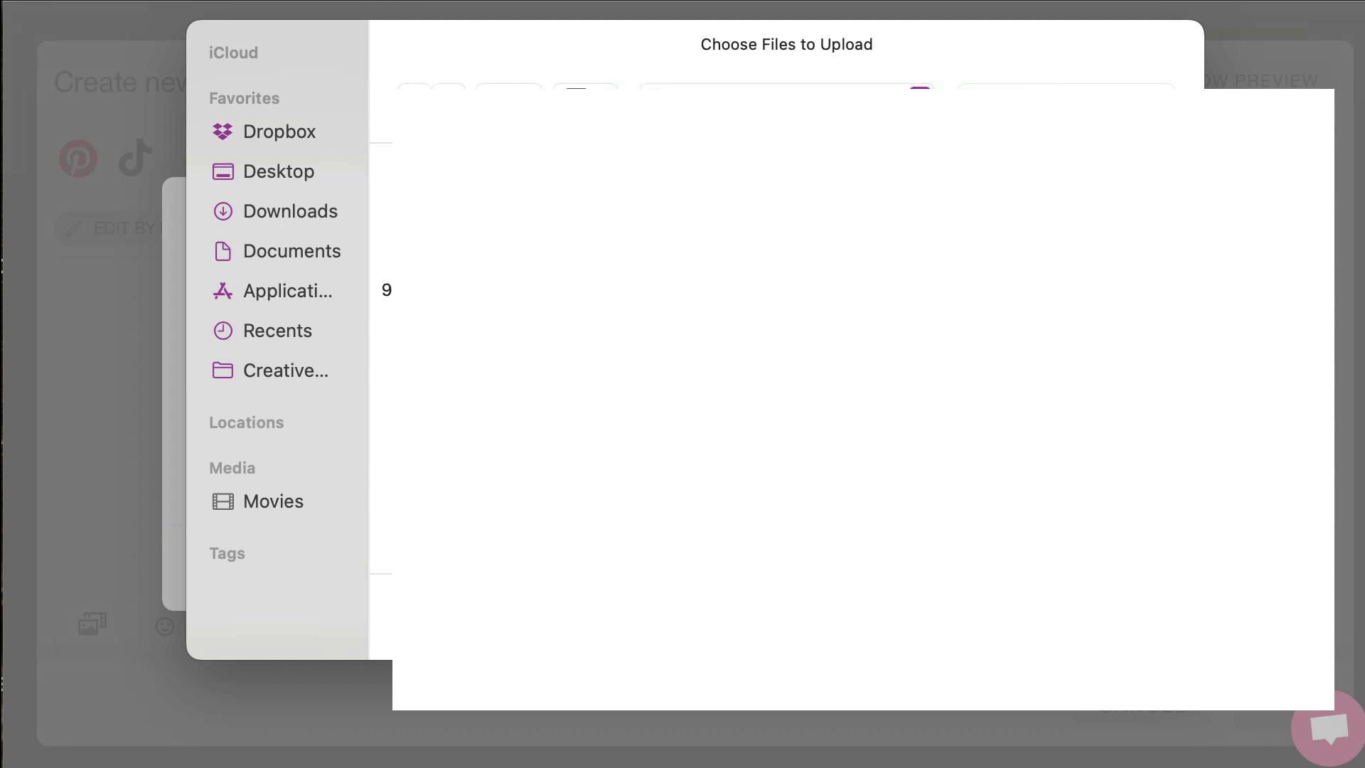
double_click(440, 236)
click(453, 290)
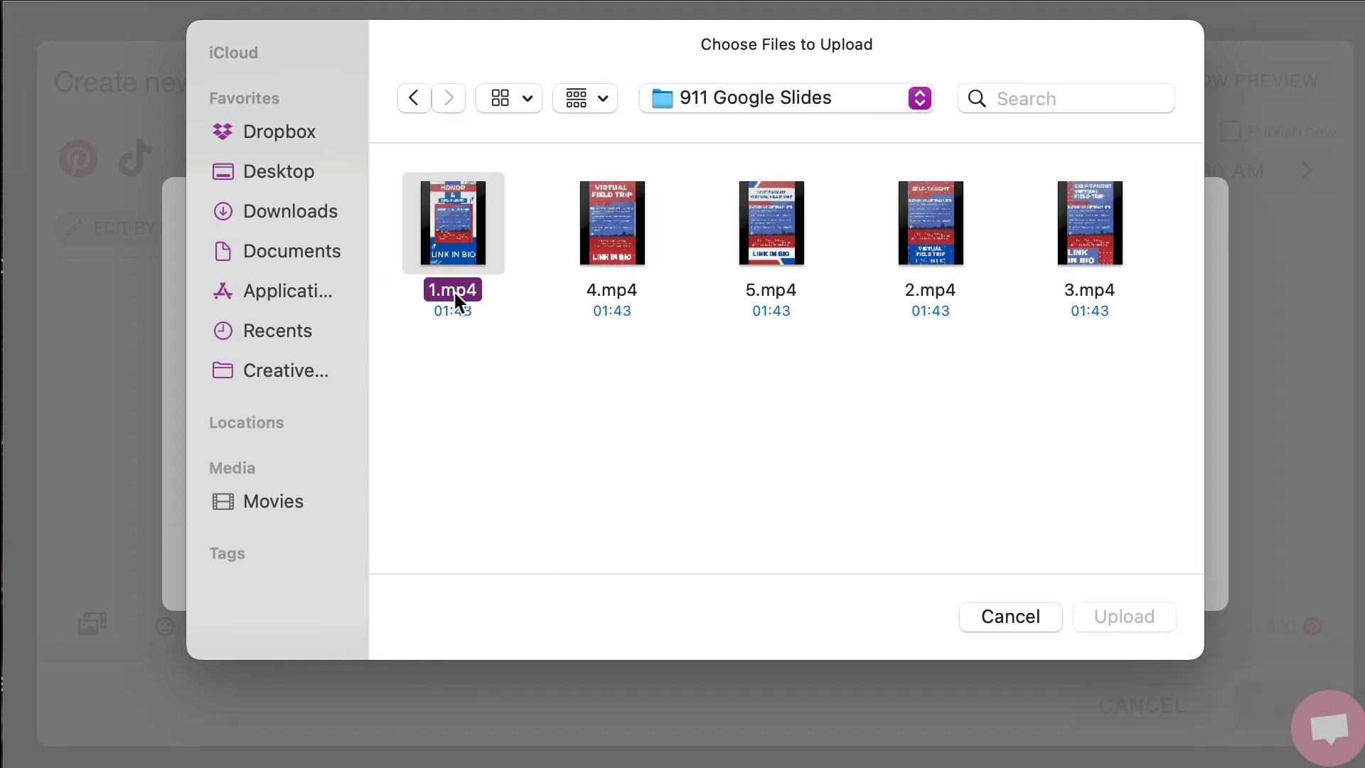
click(1123, 617)
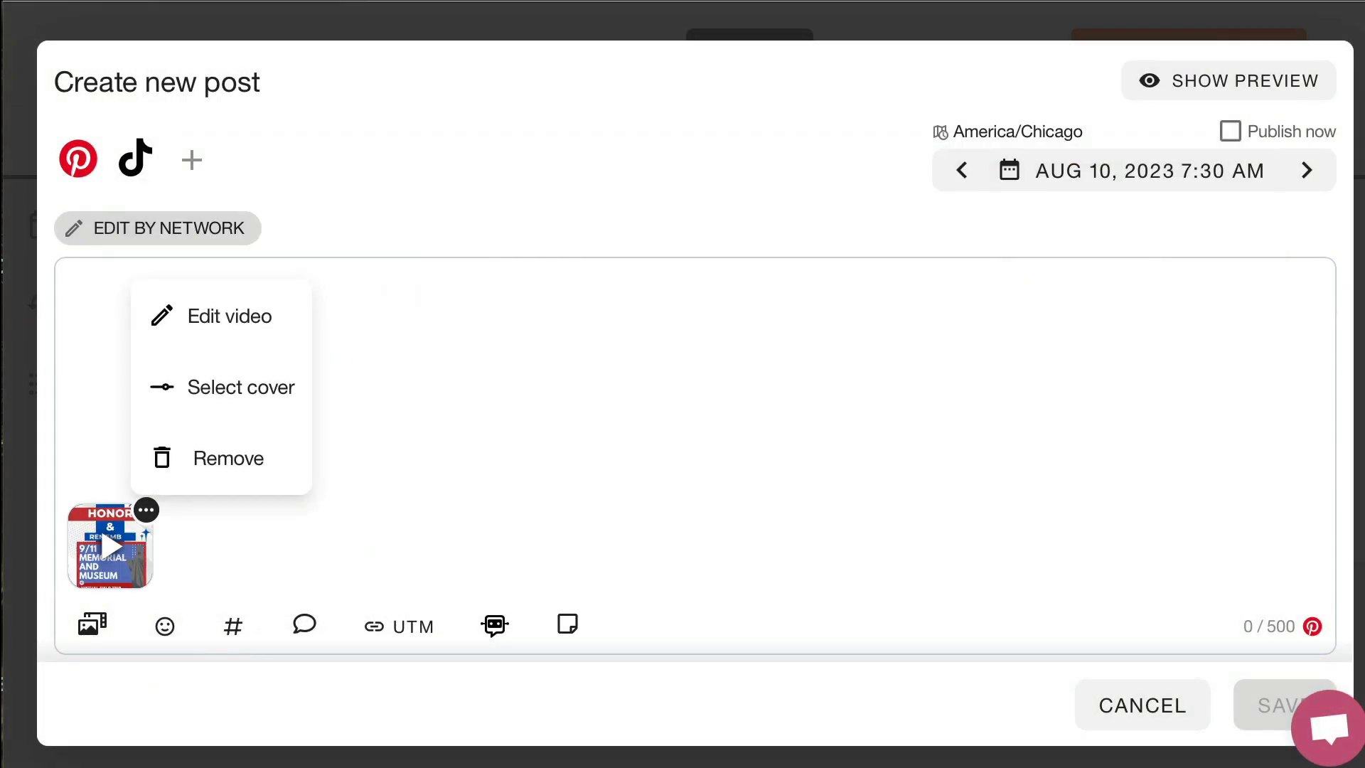
Copy "September 11 Virtual Trip To 9/11 Memorial Museum GoogleSlide™ With Full Audio" from the notes document into the new post's Pinterest title
key(super+Tab)
scroll(562, 424, down, 3)
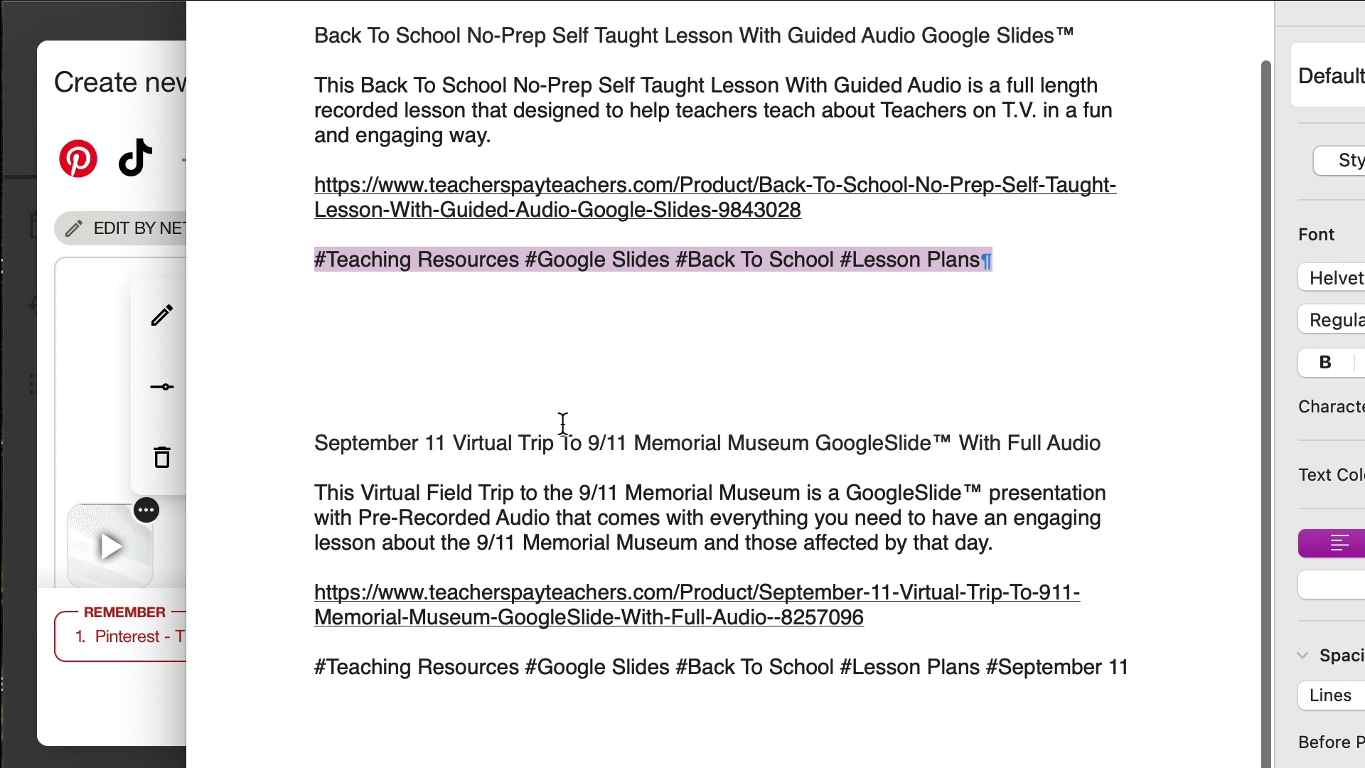
drag(318, 406, 1104, 407)
key(ctrl+c)
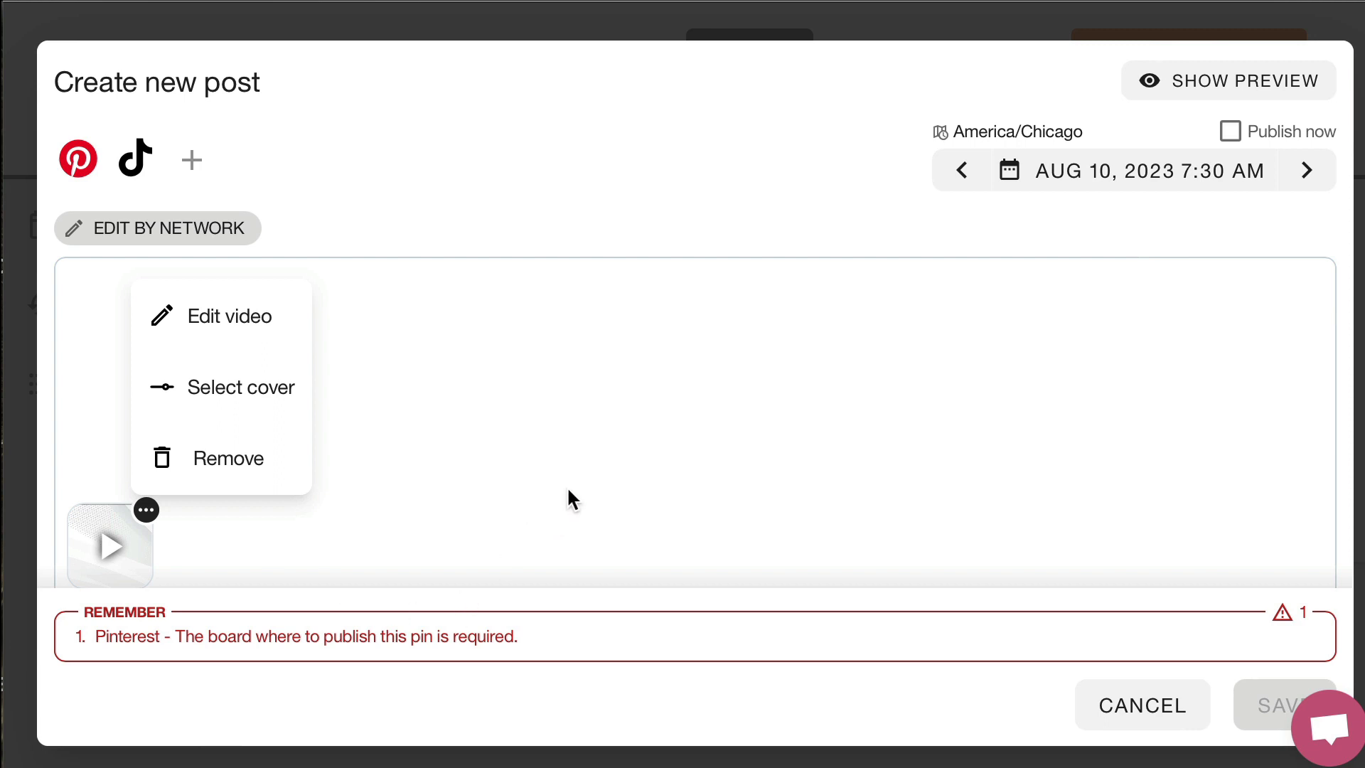
scroll(569, 490, down, 3)
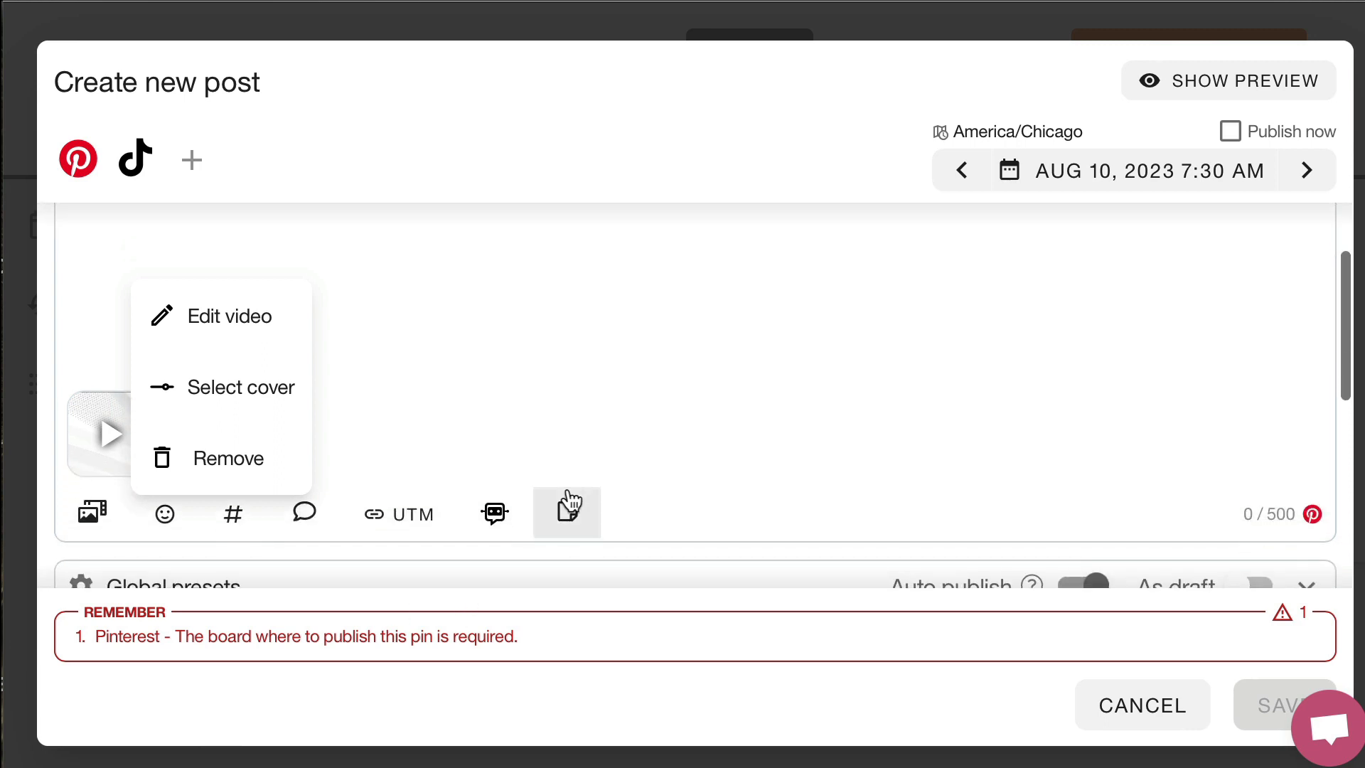
scroll(568, 498, down, 3)
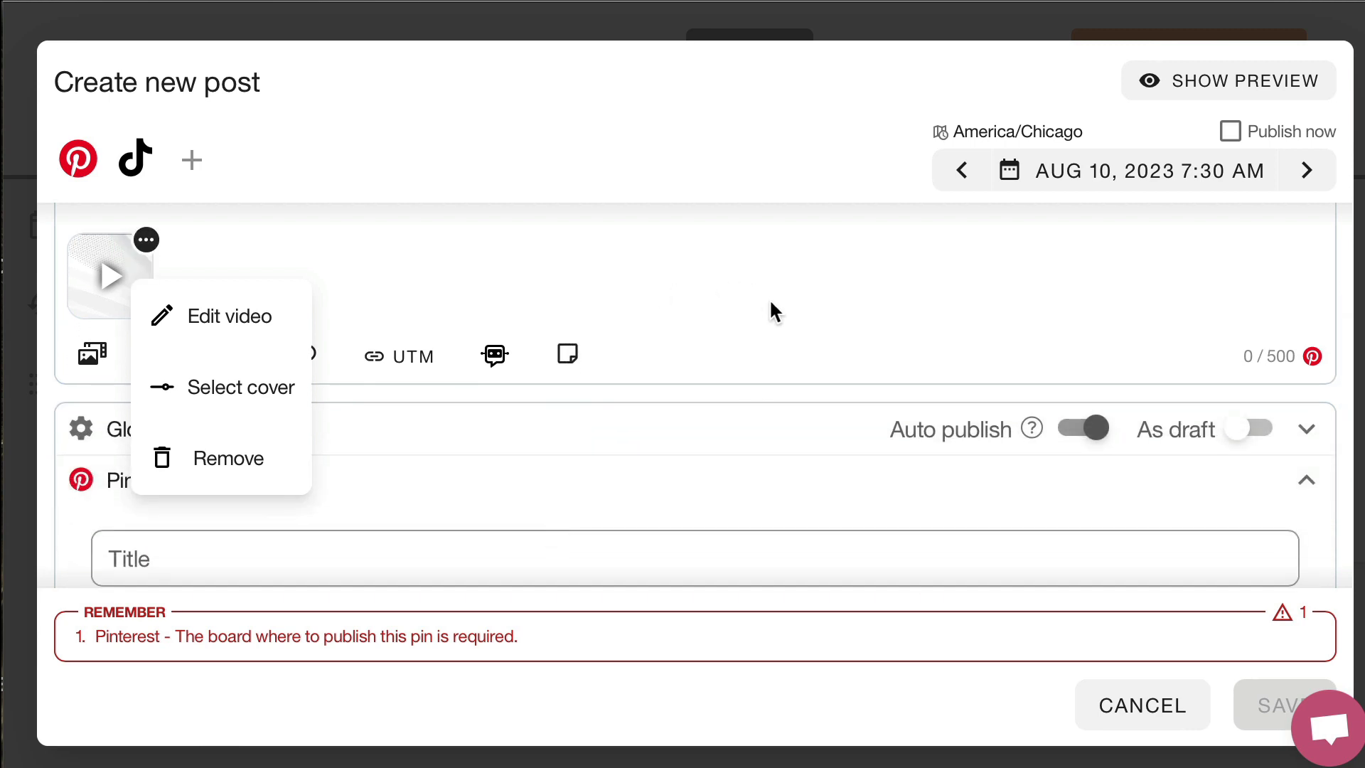
click(705, 551)
key(ctrl+v)
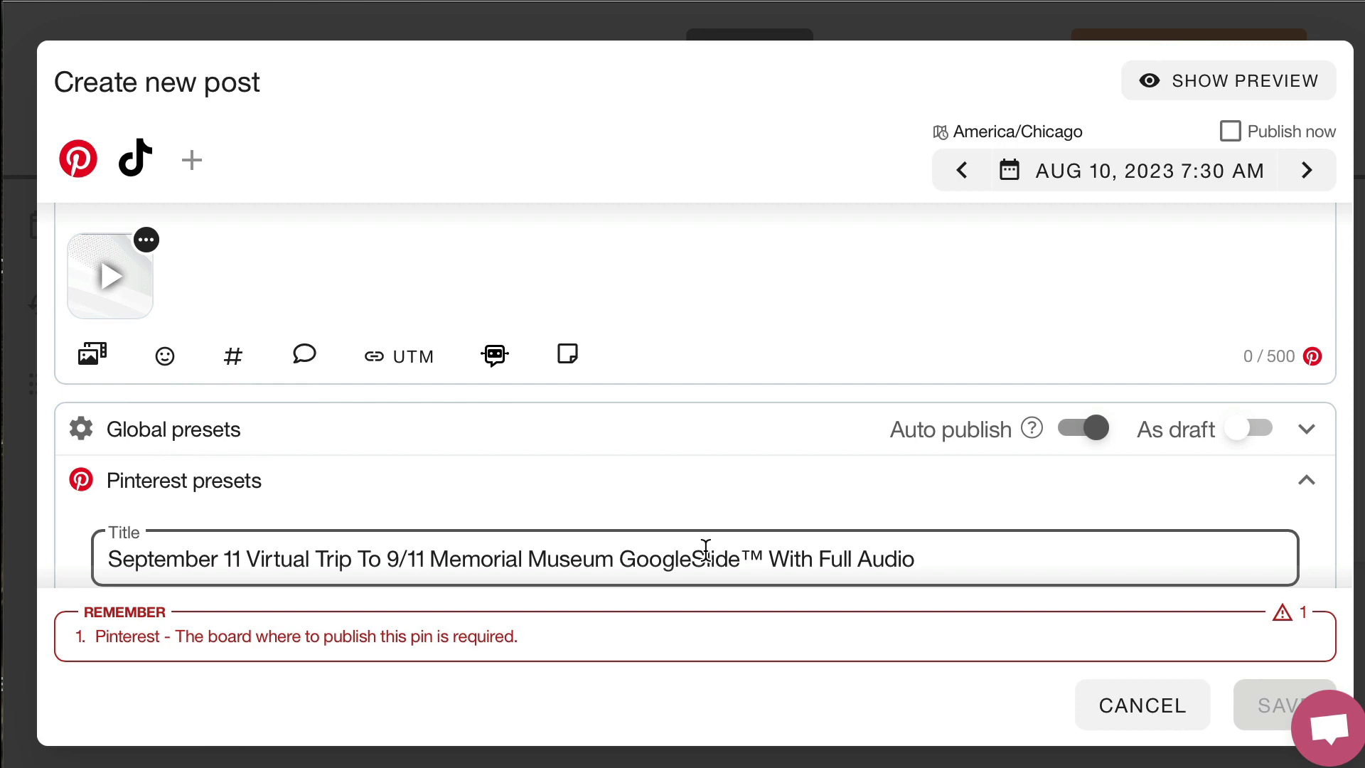
Copy the September 11 virtual trip description from the notes document and set the post's Pinterest board to Virtual Field Trips
scroll(704, 548, down, 4)
key(super+Tab)
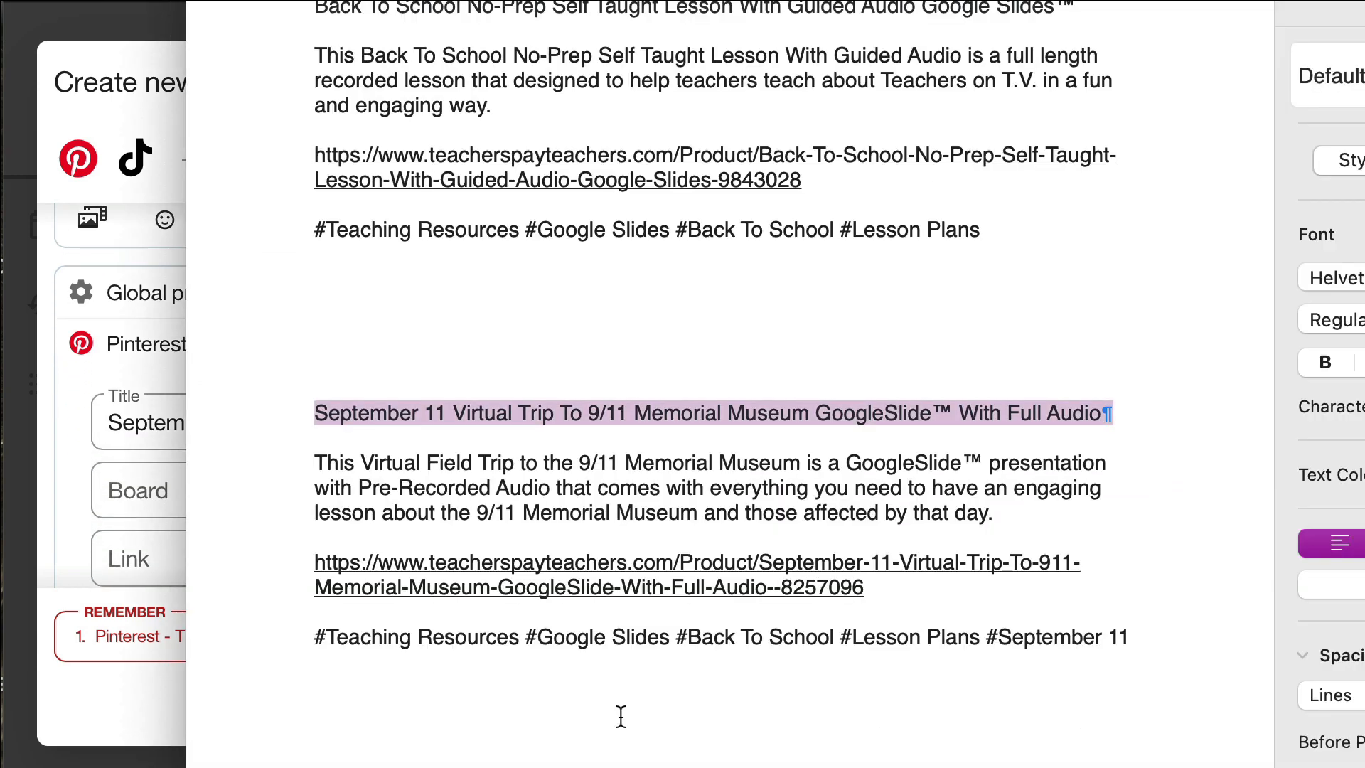
drag(314, 470, 1000, 501)
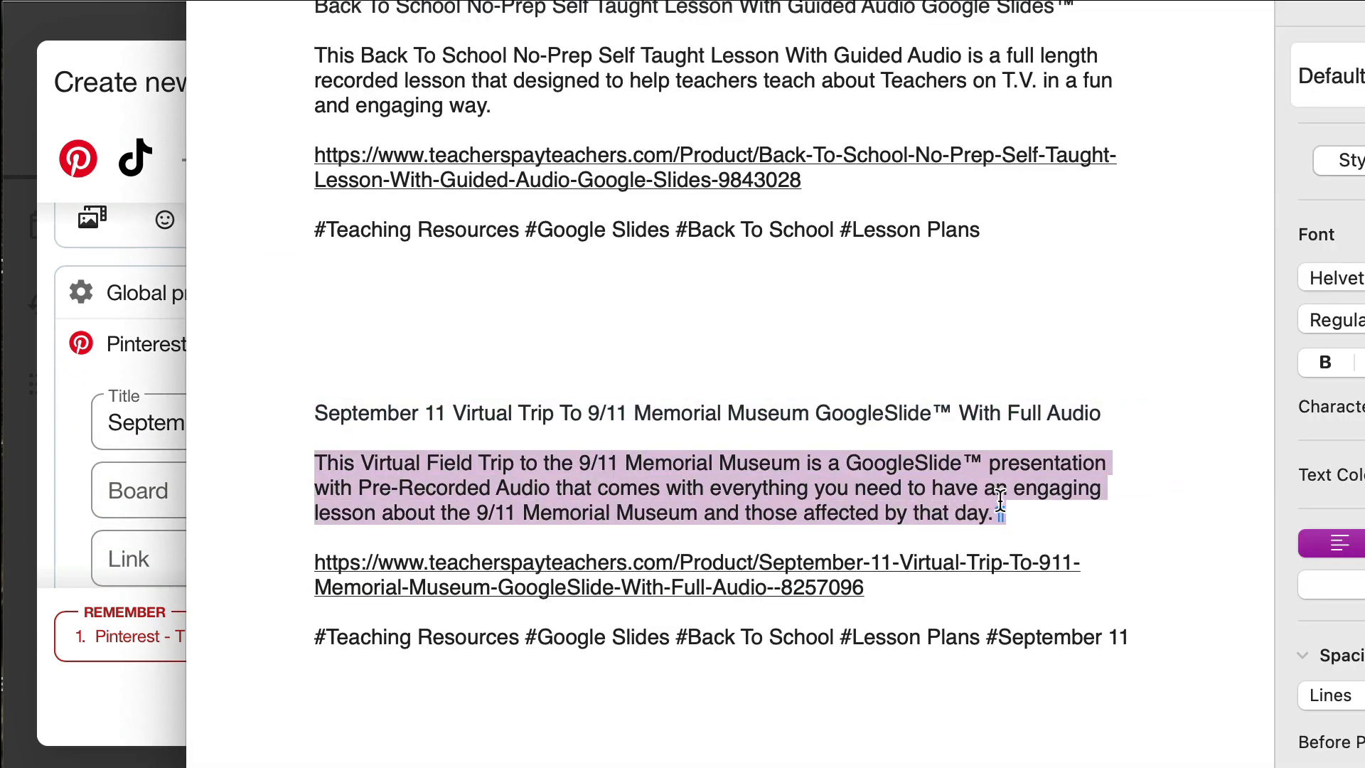
click(55, 395)
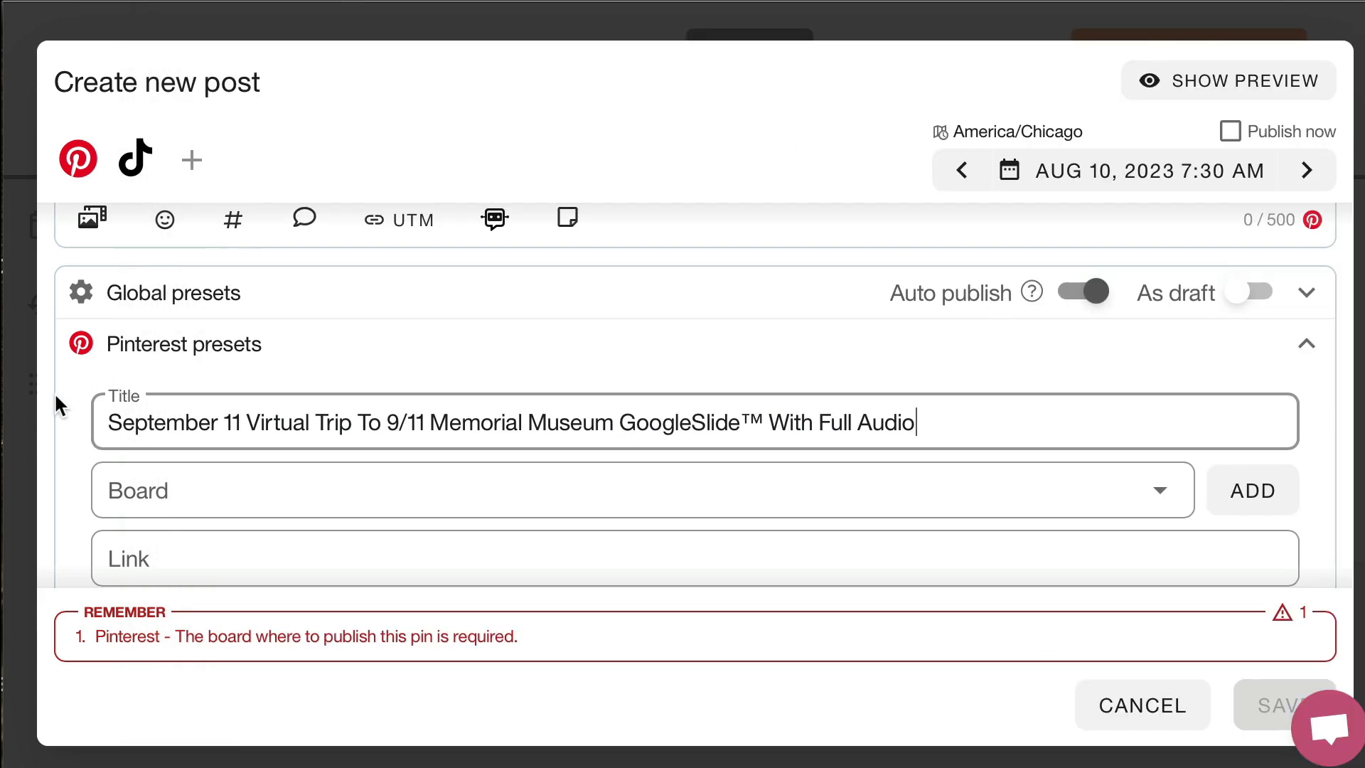
click(164, 492)
scroll(164, 492, down, 2)
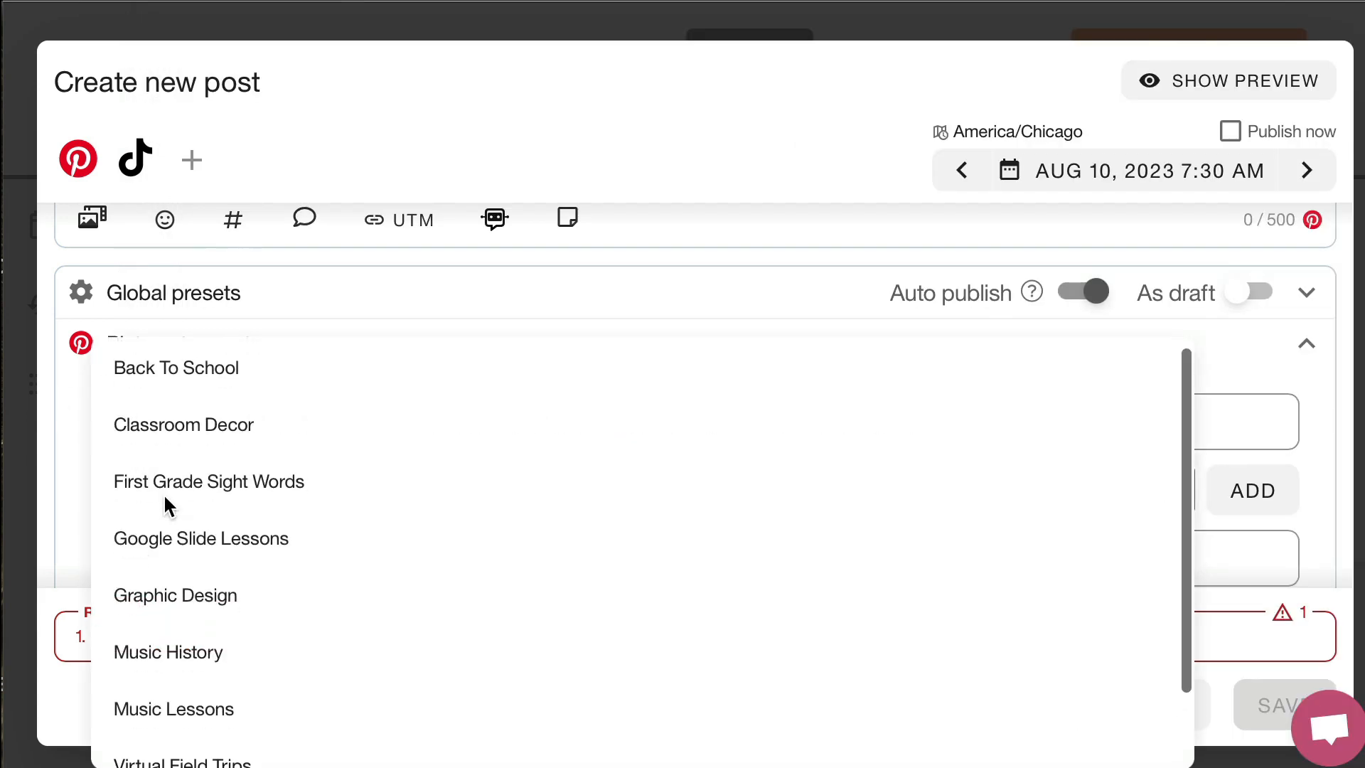
scroll(164, 501, down, 1)
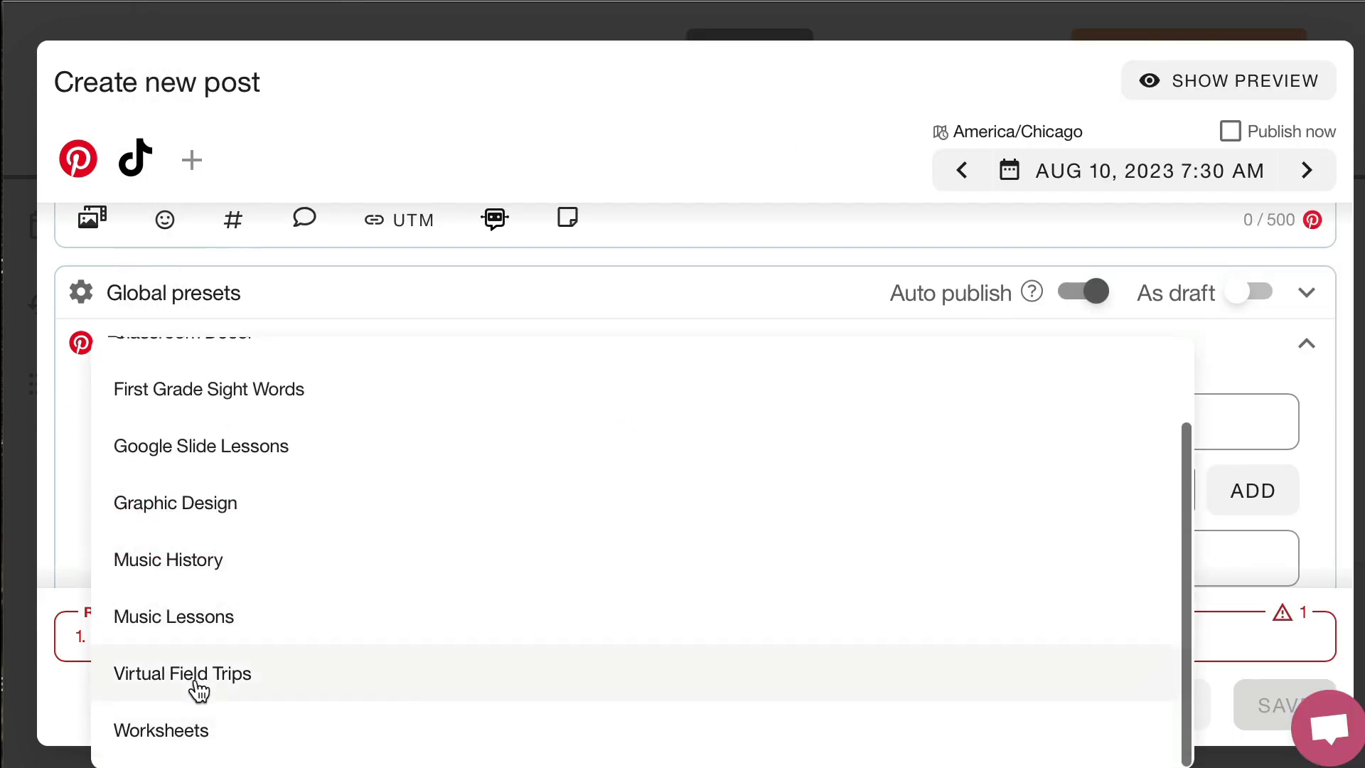
click(196, 691)
Fill the Pinterest link with the September 11 Virtual Trip product URL copied from the notes document
click(223, 561)
key(ctrl+v)
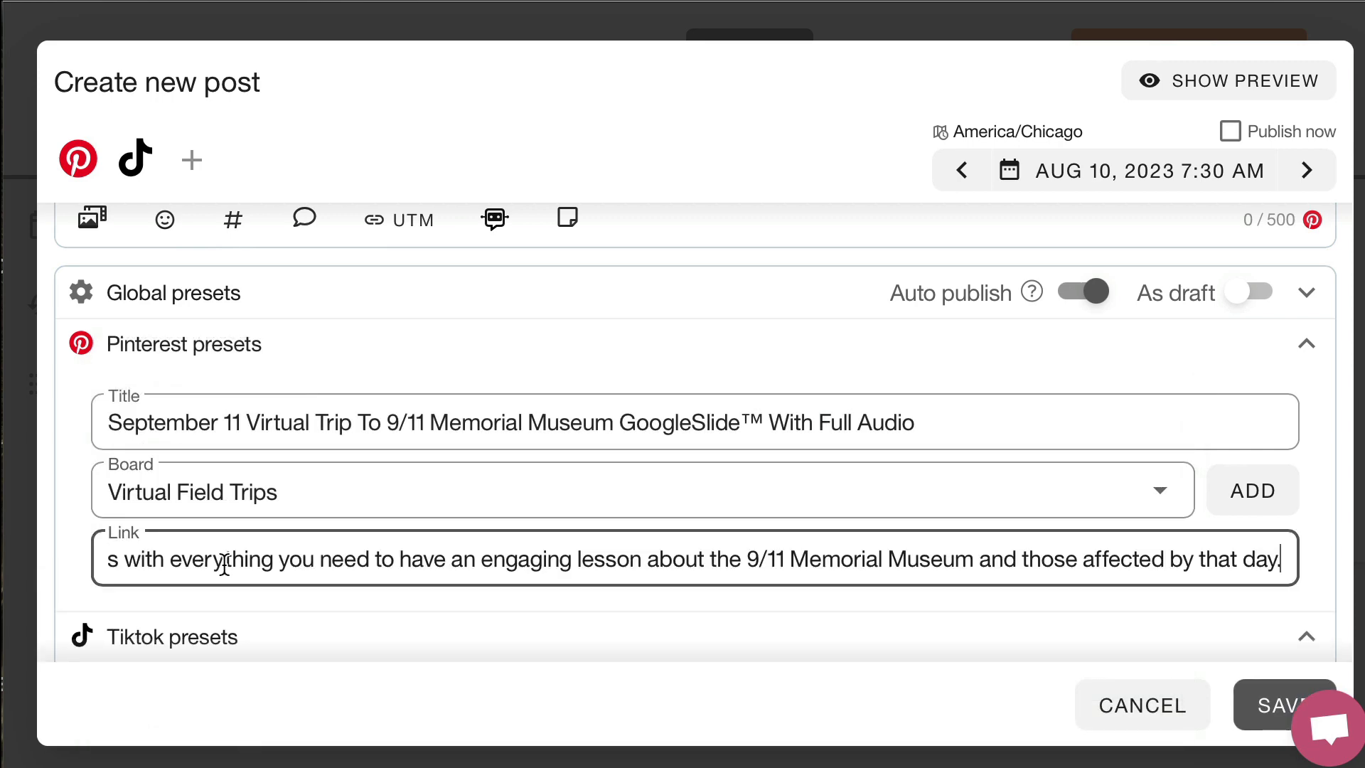
click(380, 765)
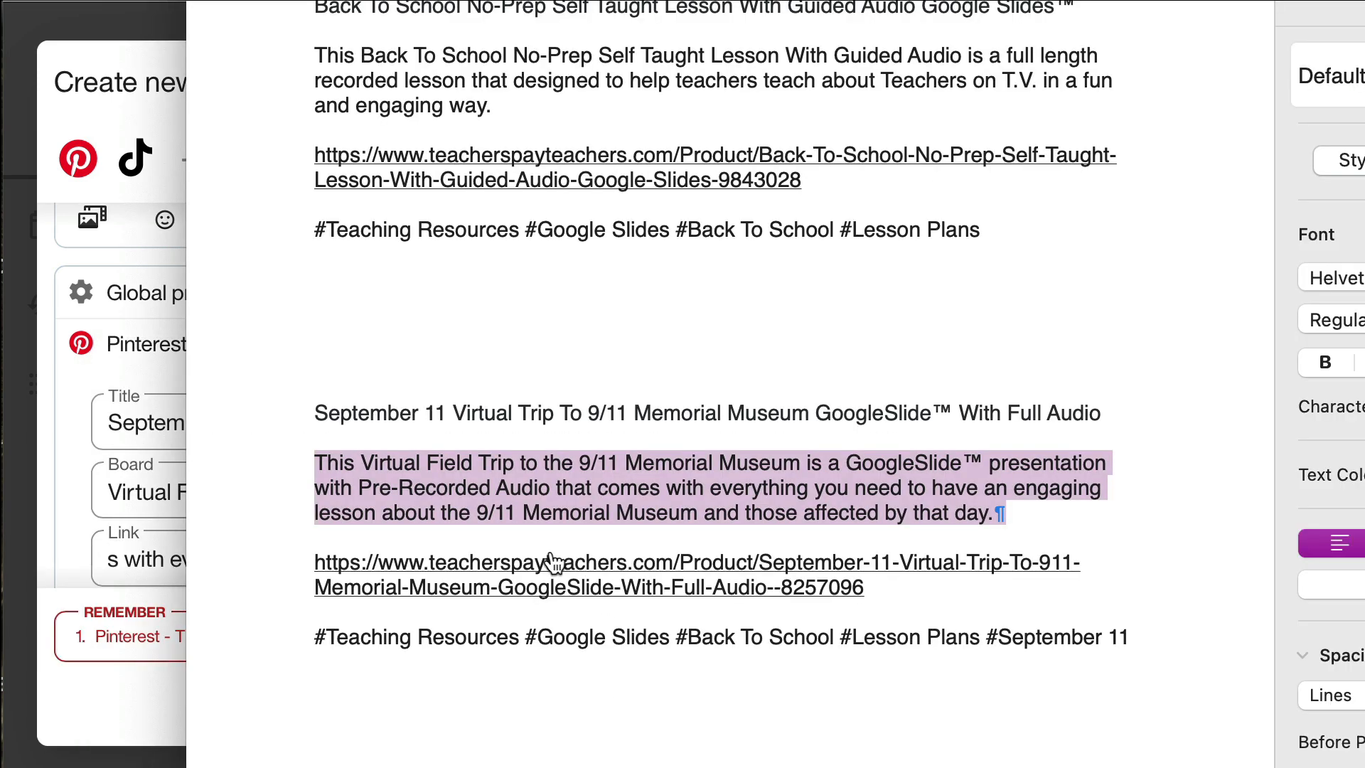
drag(310, 554, 550, 553)
key(ctrl+c)
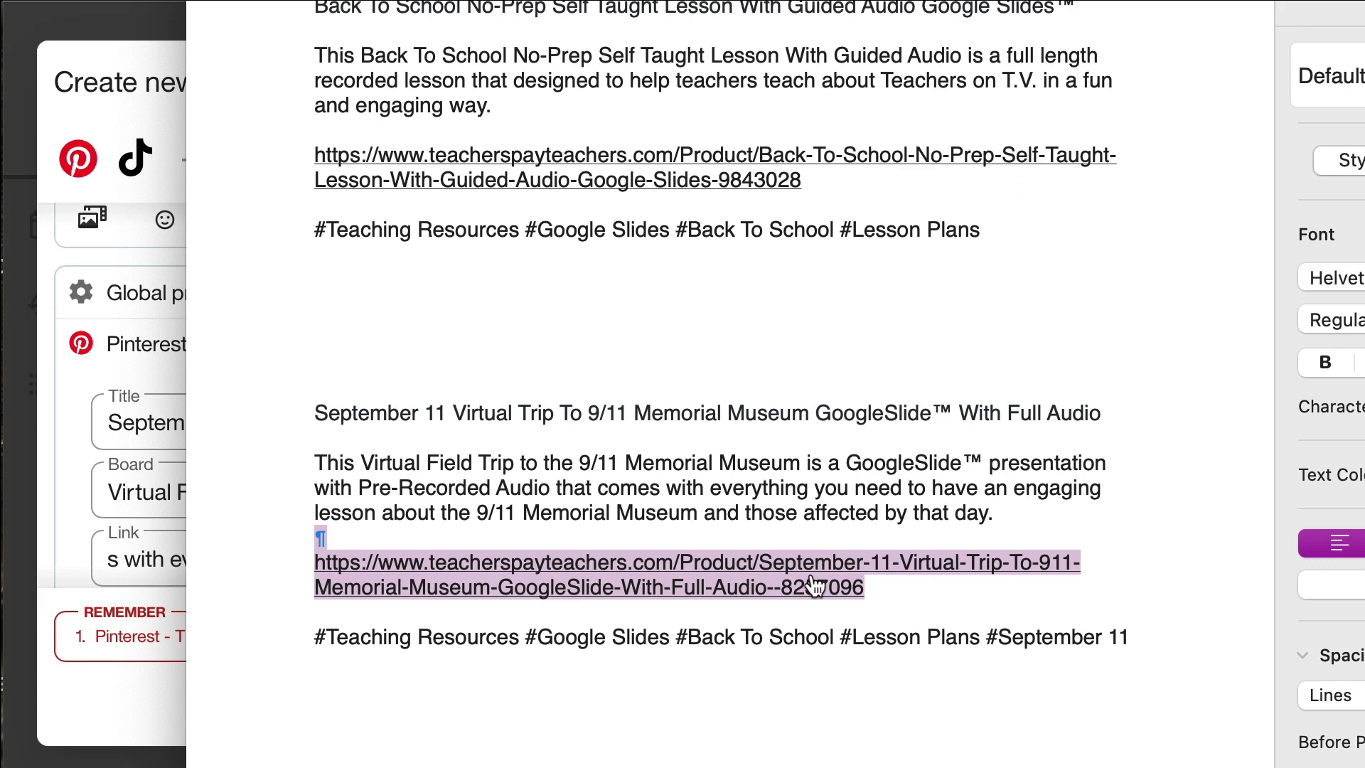
click(171, 559)
key(ctrl+a)
key(ctrl+v)
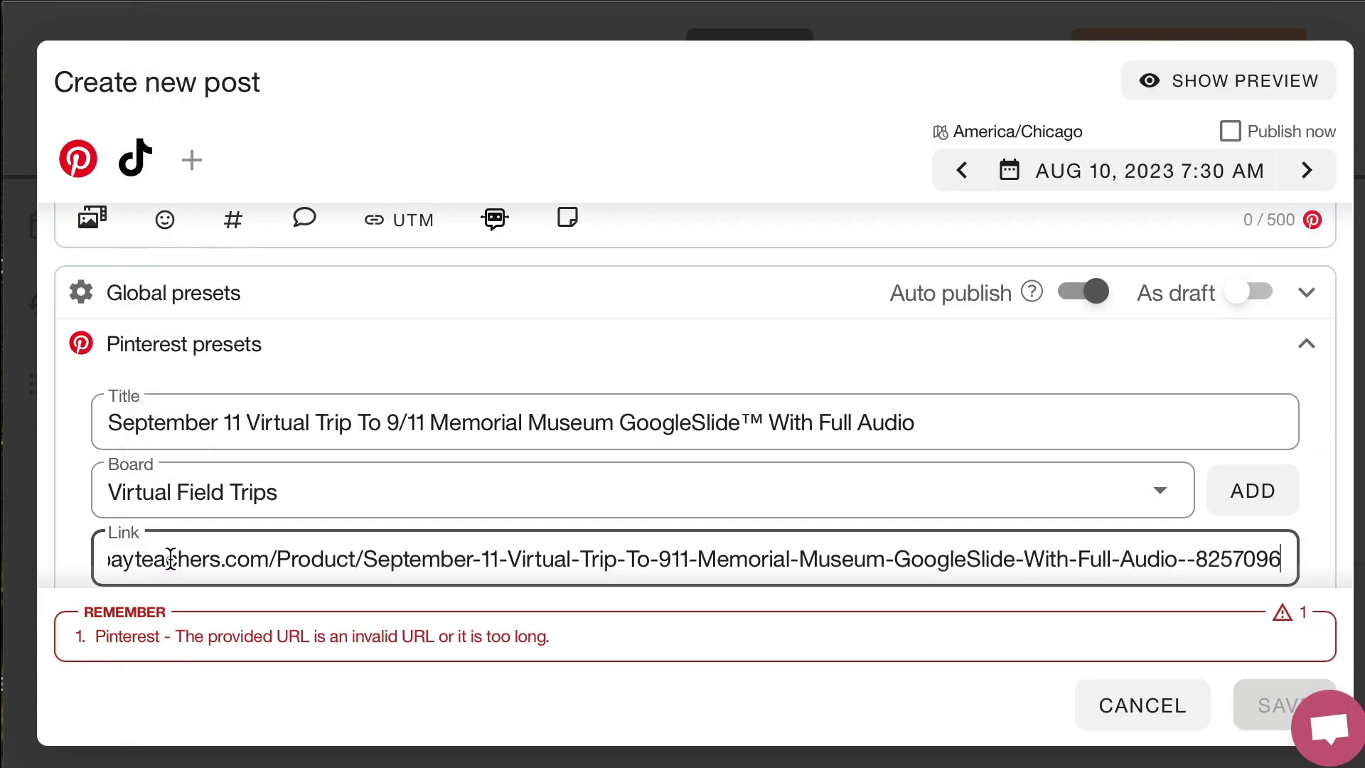
Copy the 9/11 Memorial Museum description and the hashtags #Teaching Resources #Google Slides #Back To School #Lesson Plans #September 11 into the post's caption
key(alt+Tab)
drag(329, 466, 1012, 505)
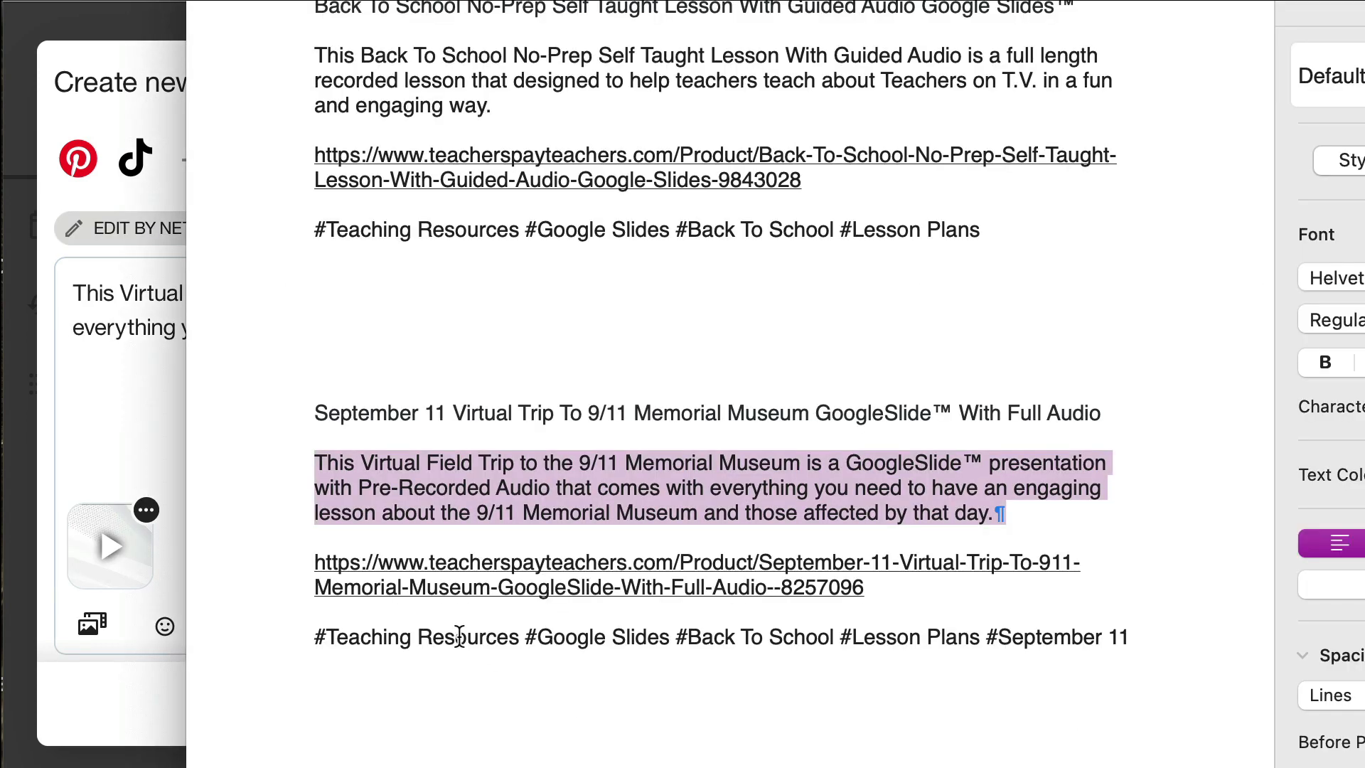
drag(316, 638, 1141, 638)
key(ctrl+c)
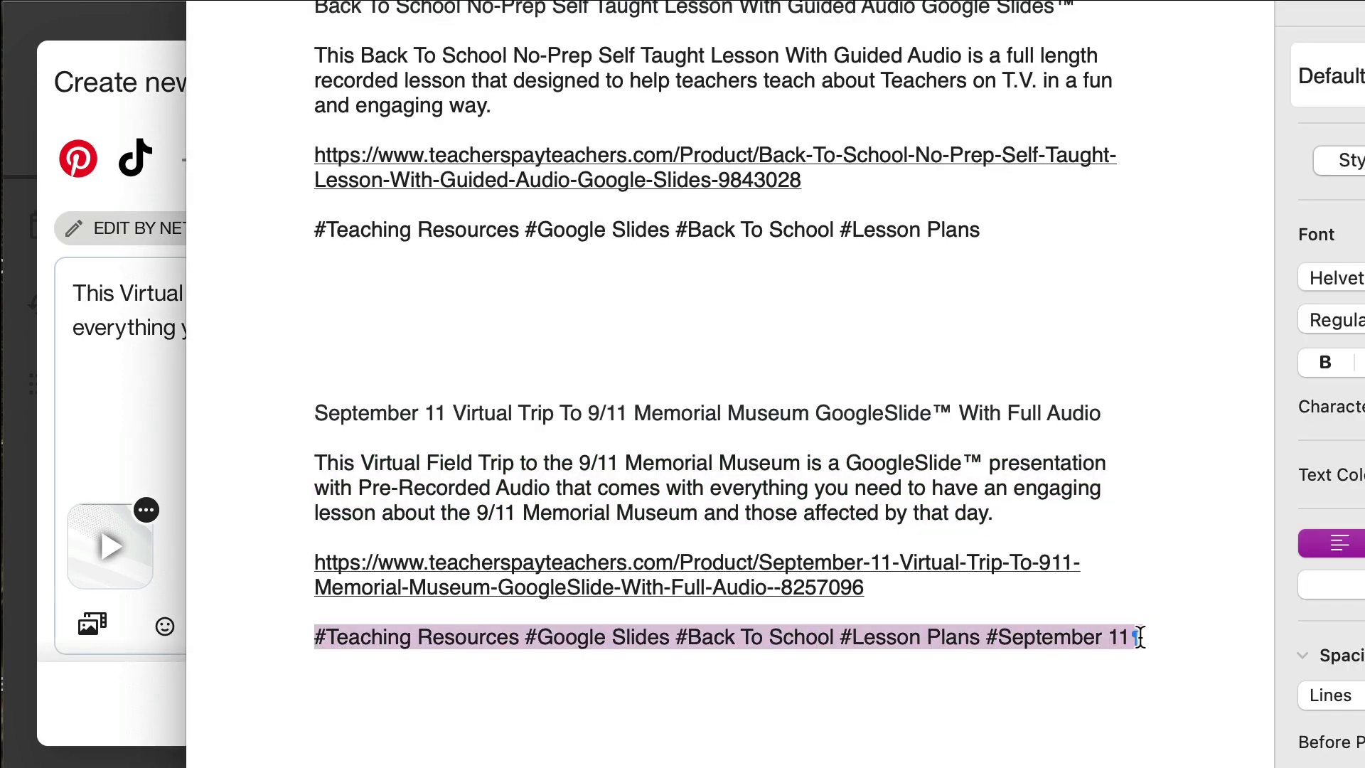
click(118, 398)
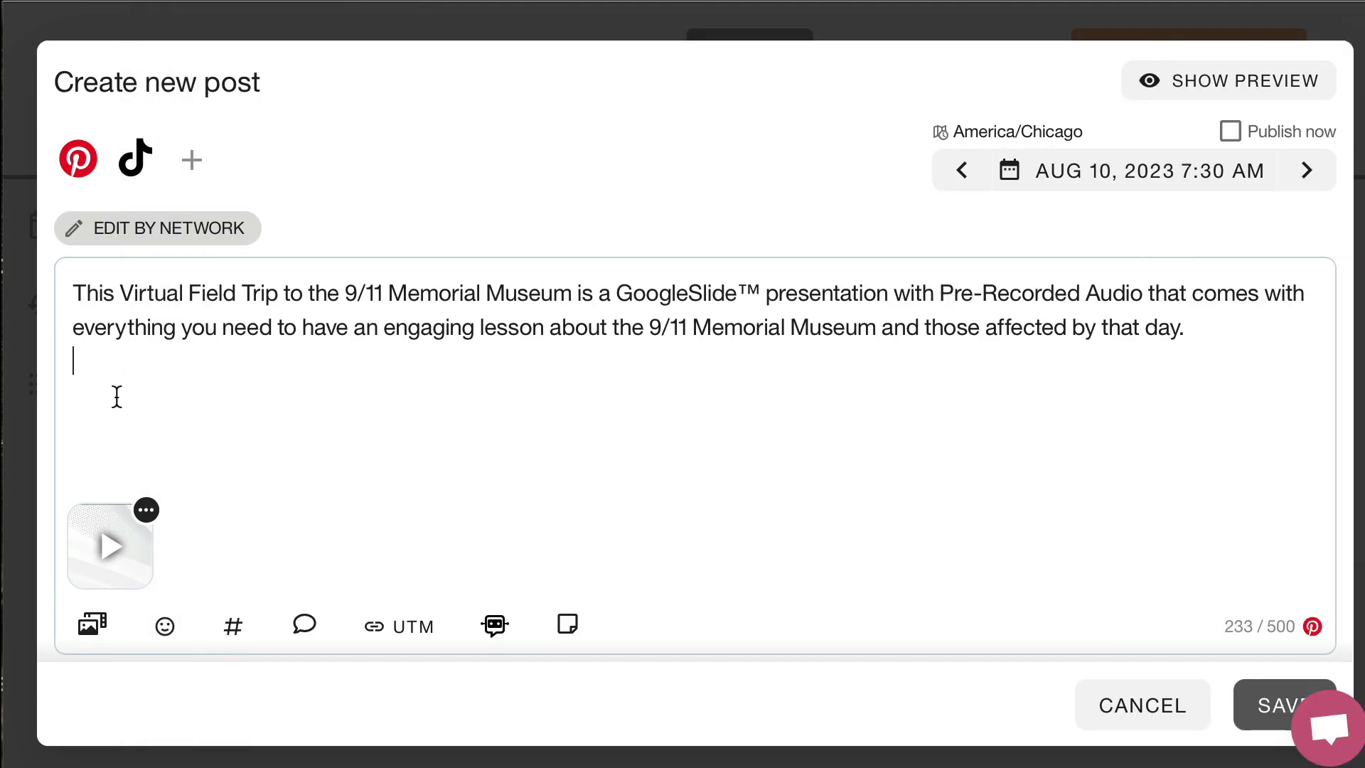
key(ctrl+v)
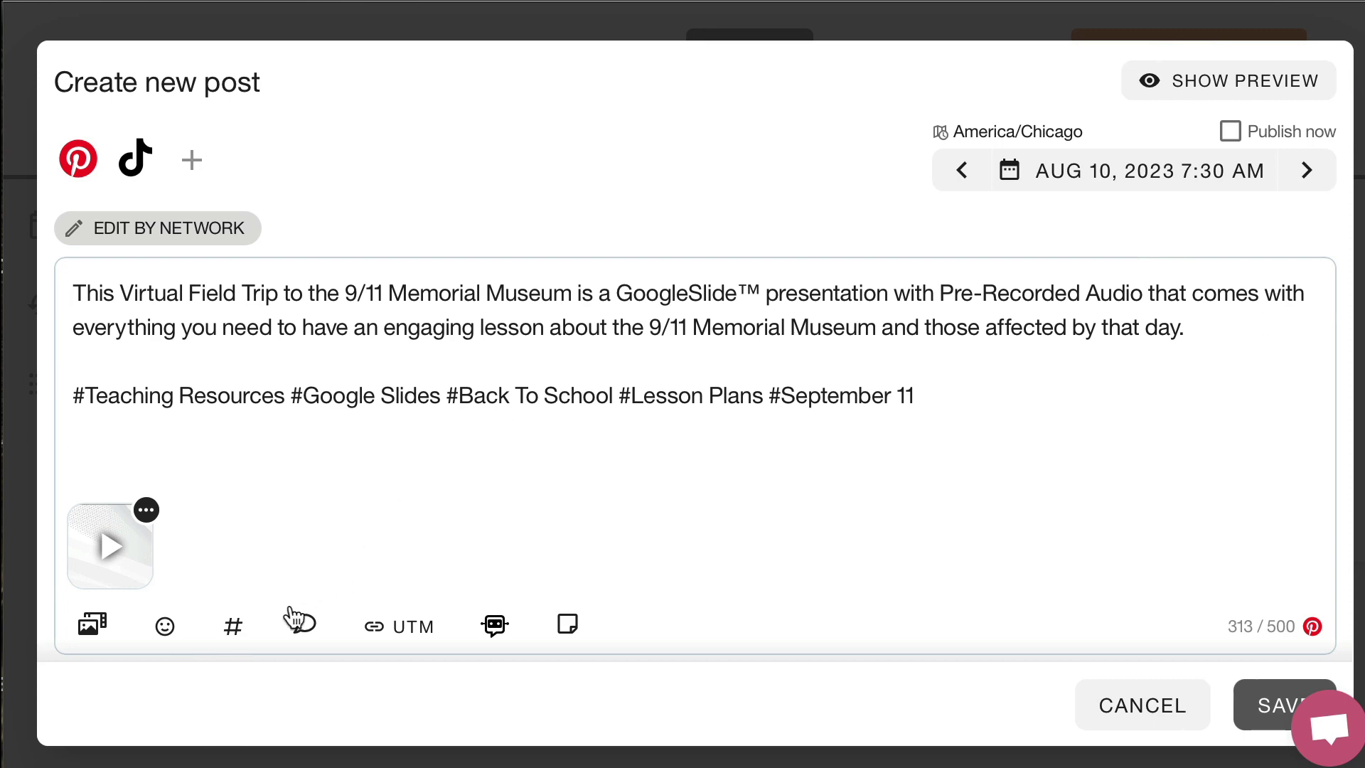
Look at the TikTok hashtag suggestions without adding any, and remove the space in the caption's last hashtag to make it #September11
click(233, 644)
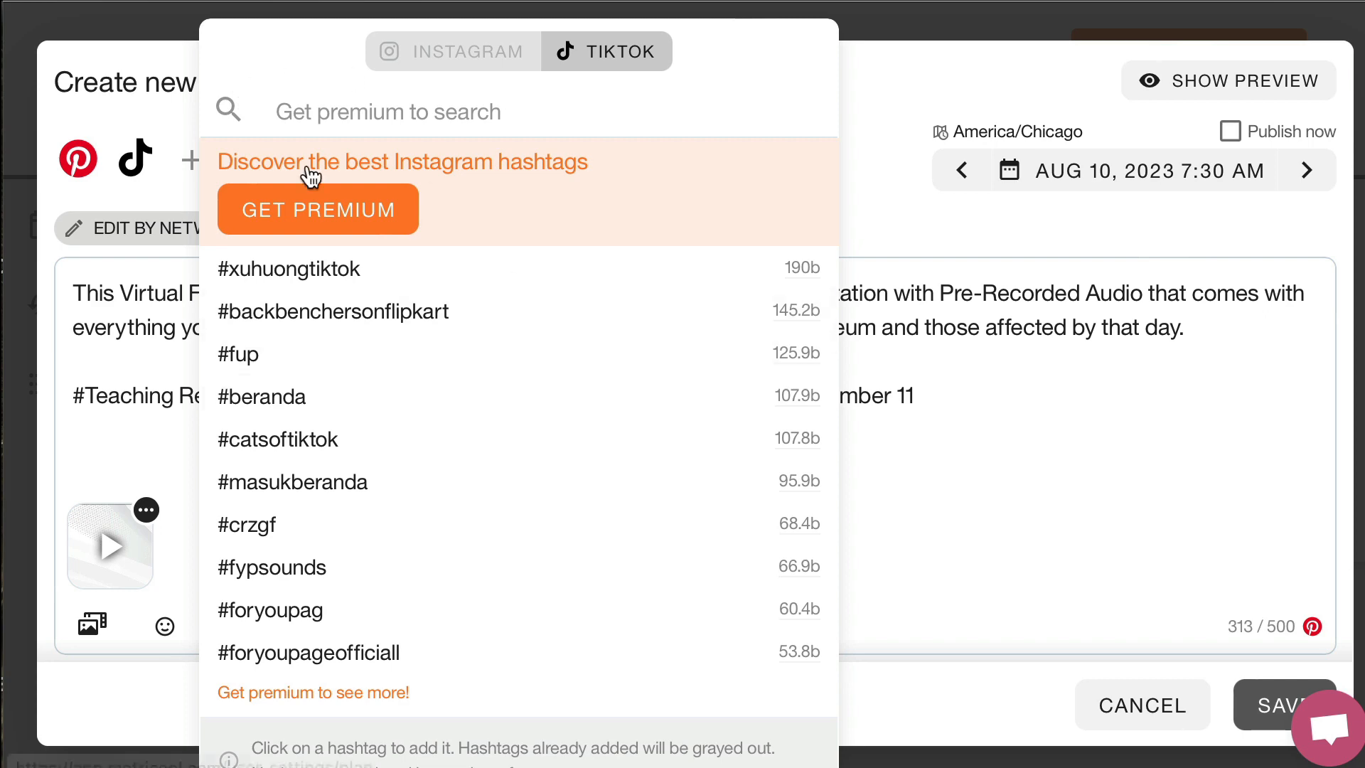
click(919, 97)
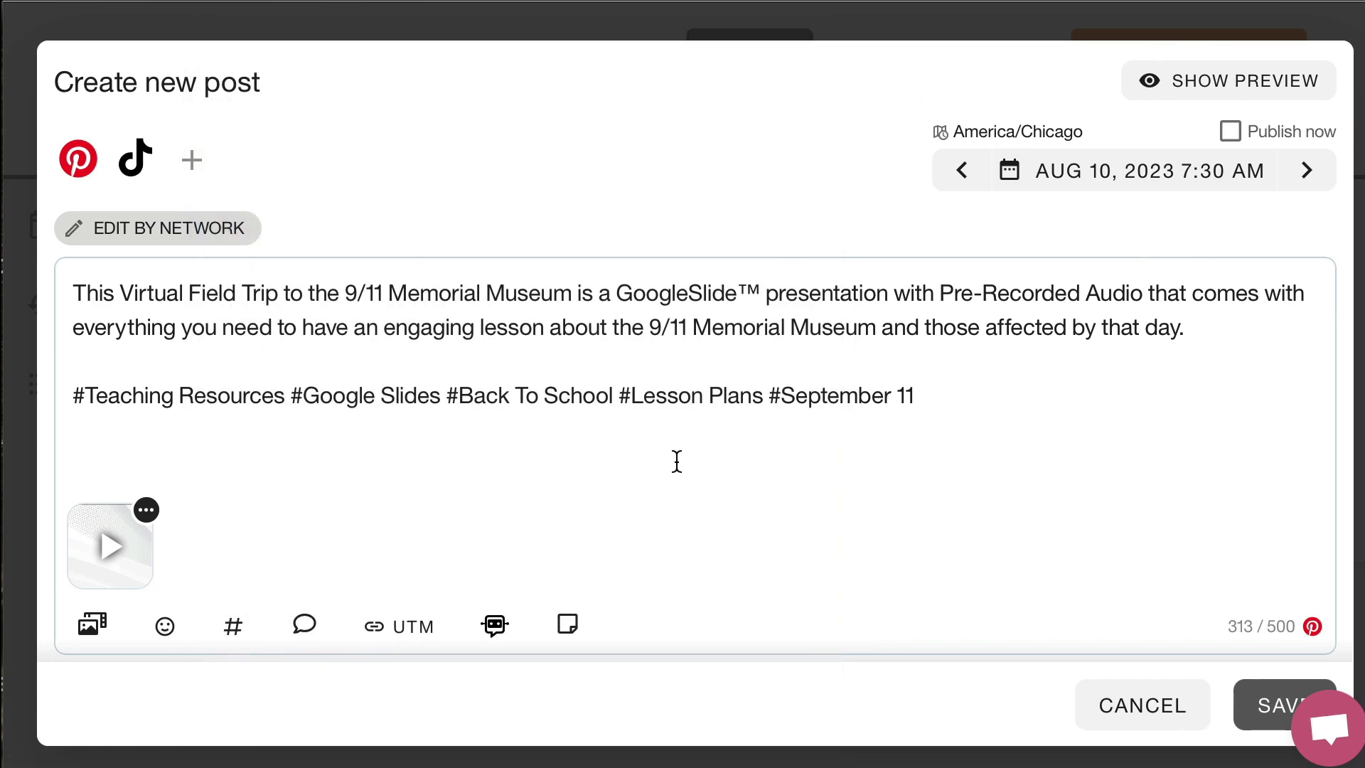
scroll(796, 361, down, 2)
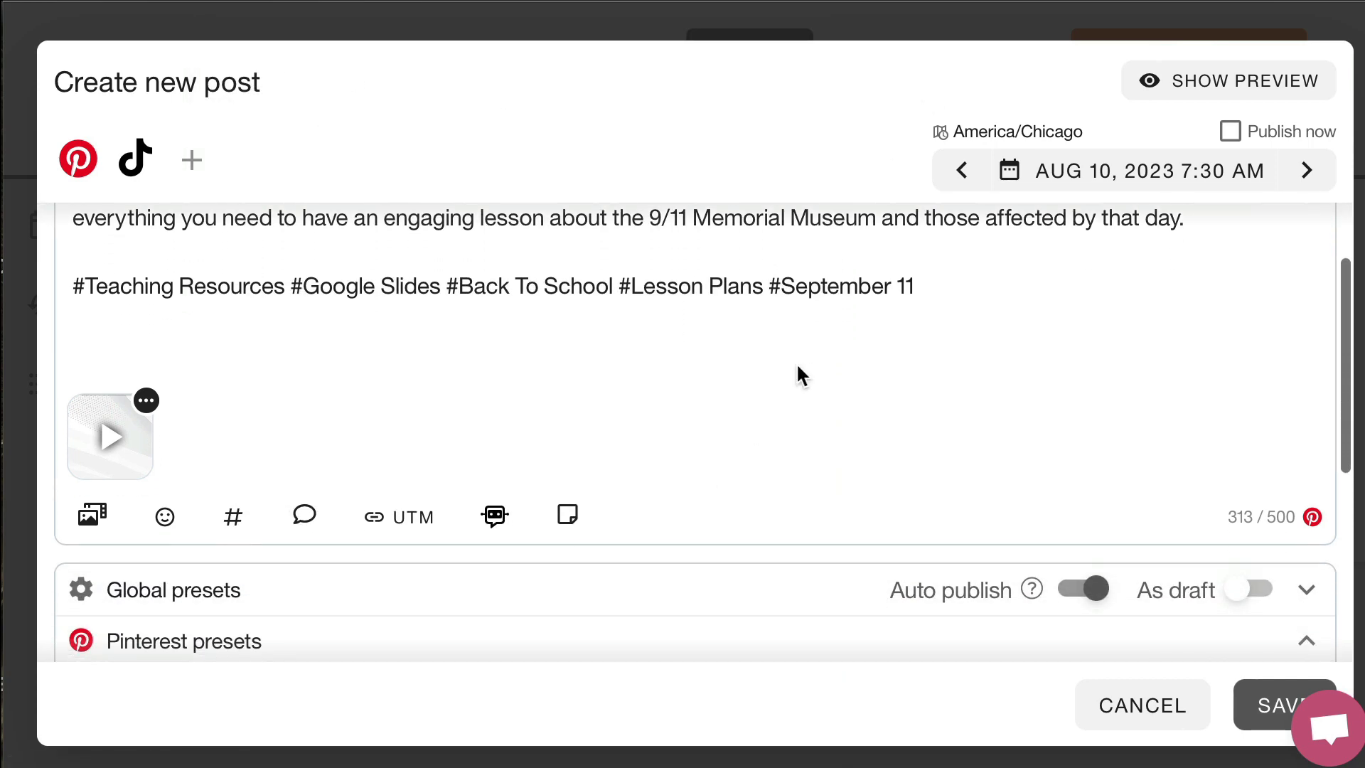
click(898, 286)
key(BackSpace)
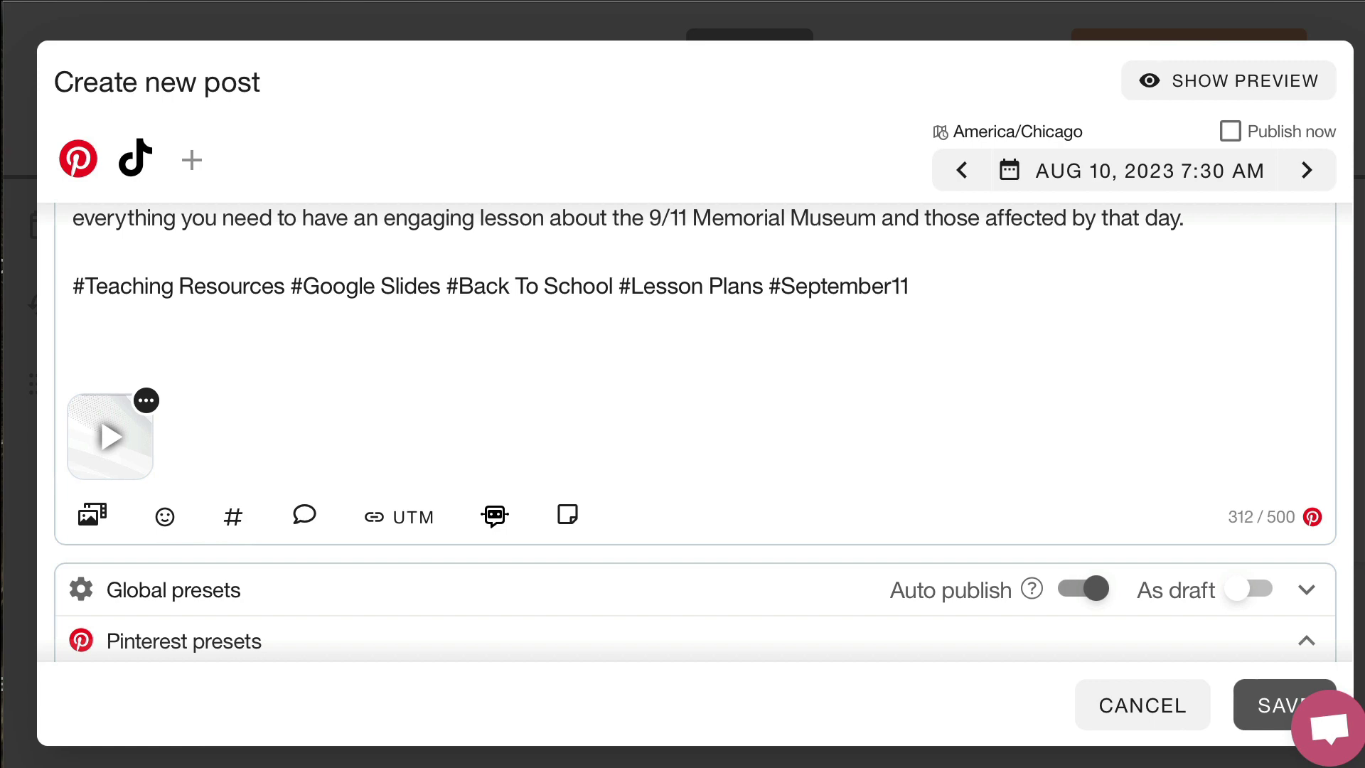
Review the post's presets, set its publishing time to 7:00 AM on Aug 10, 2023, and save it
scroll(702, 435, down, 2)
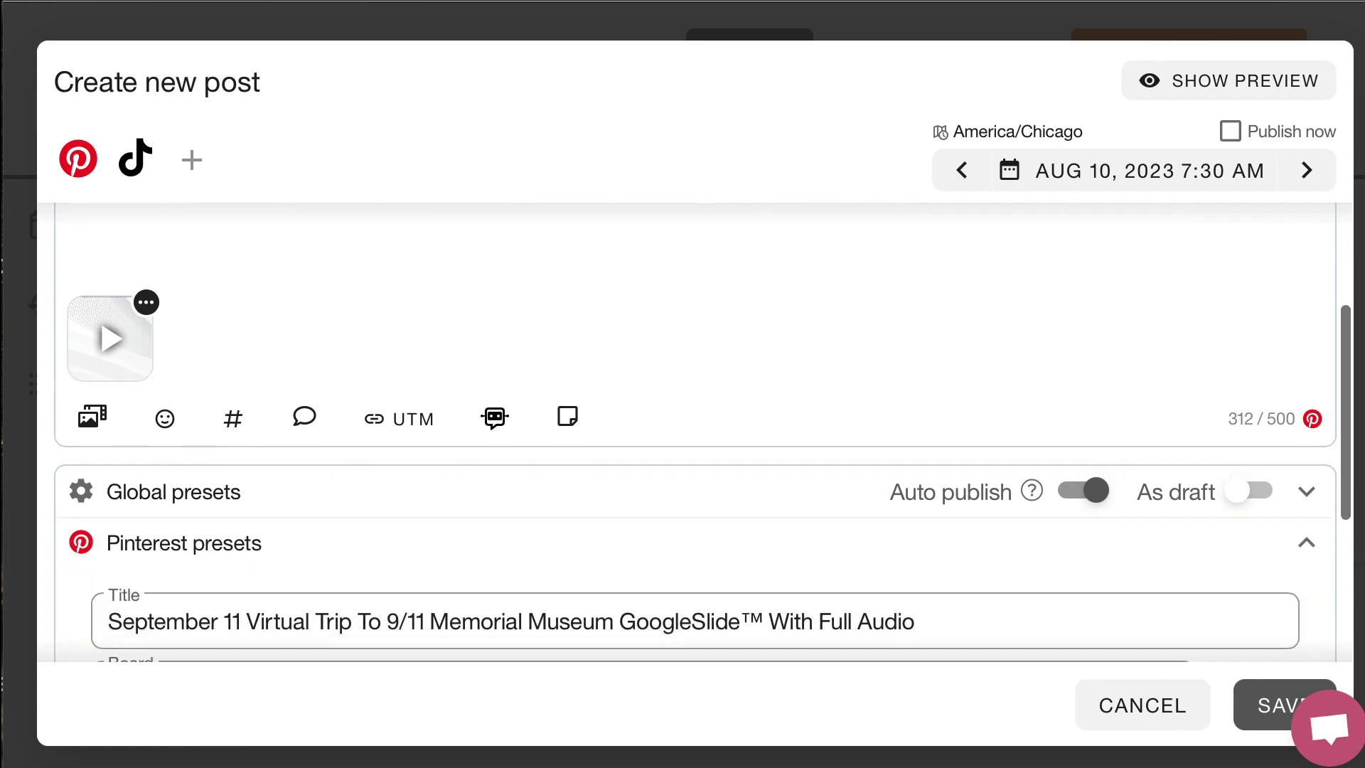
scroll(583, 539, down, 5)
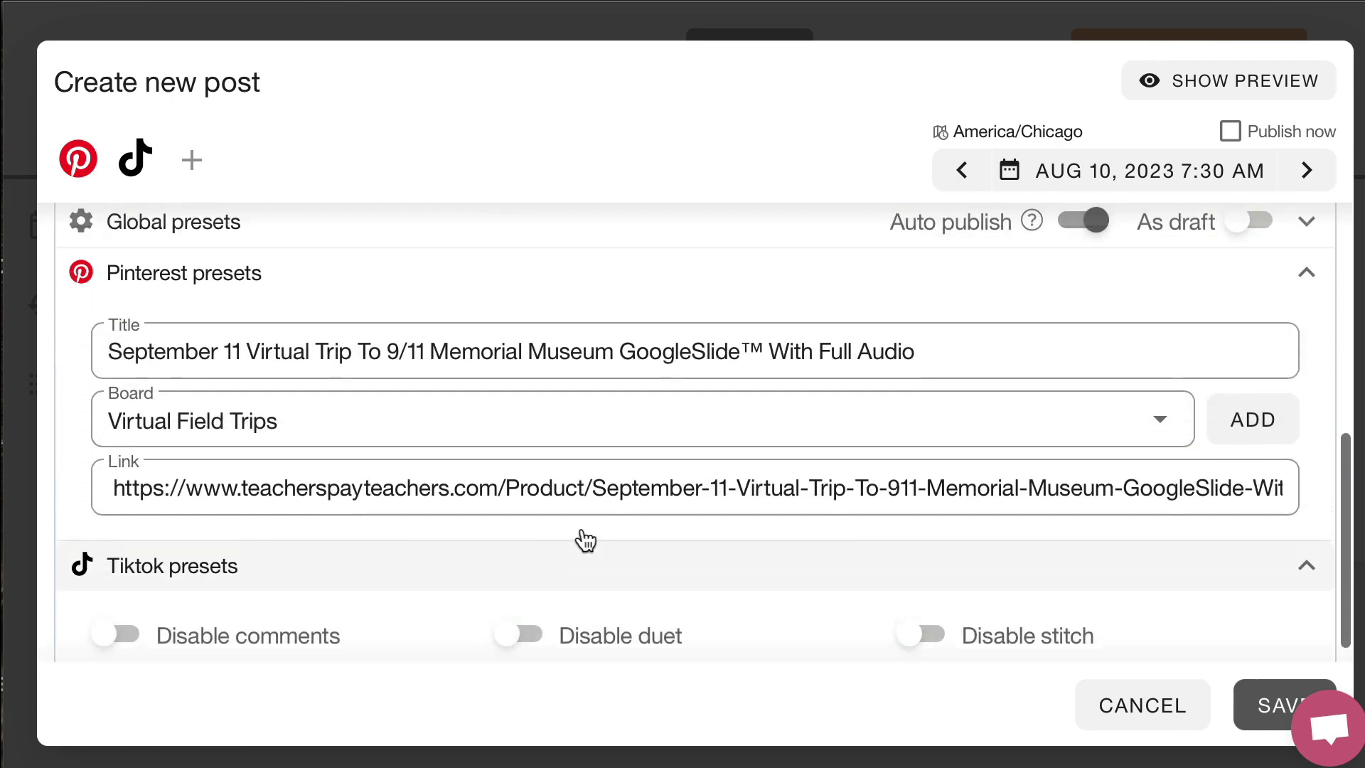
scroll(583, 540, up, 7)
click(1041, 175)
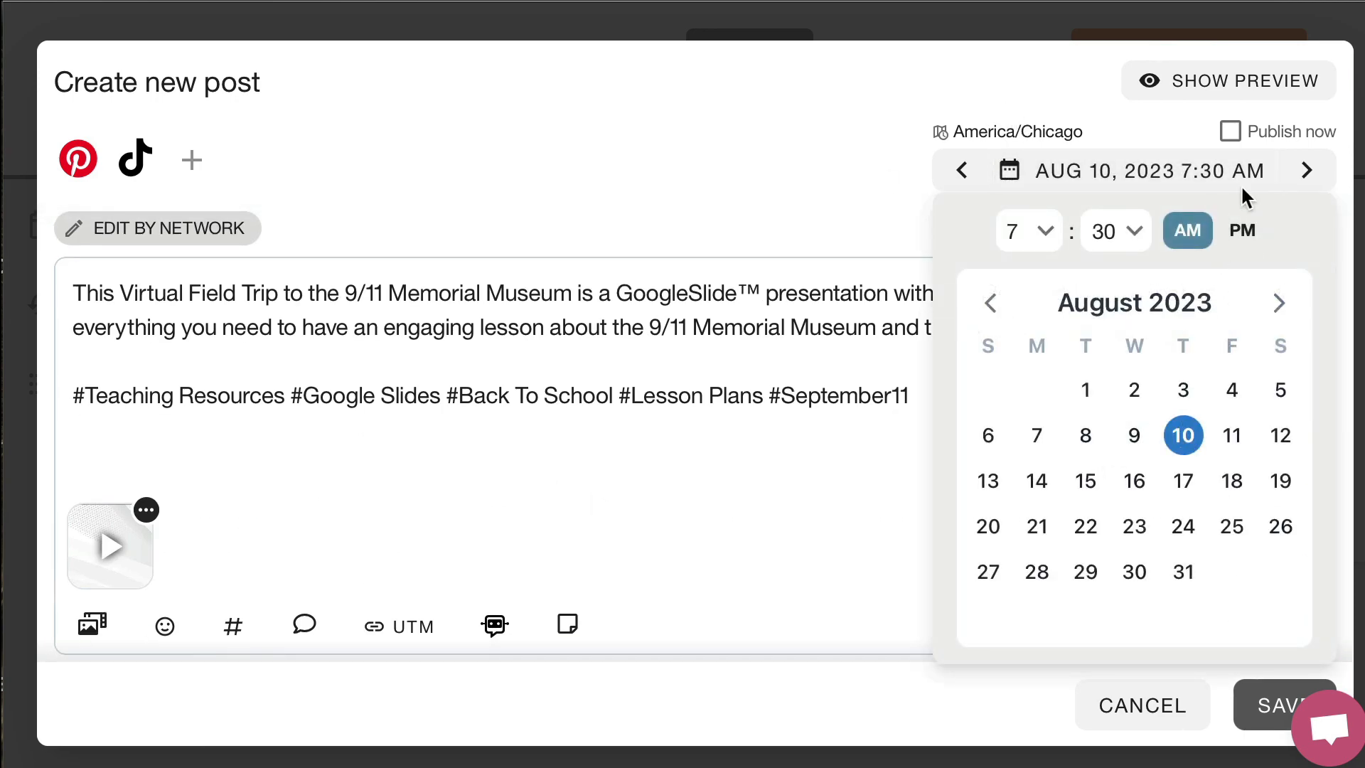
click(1130, 225)
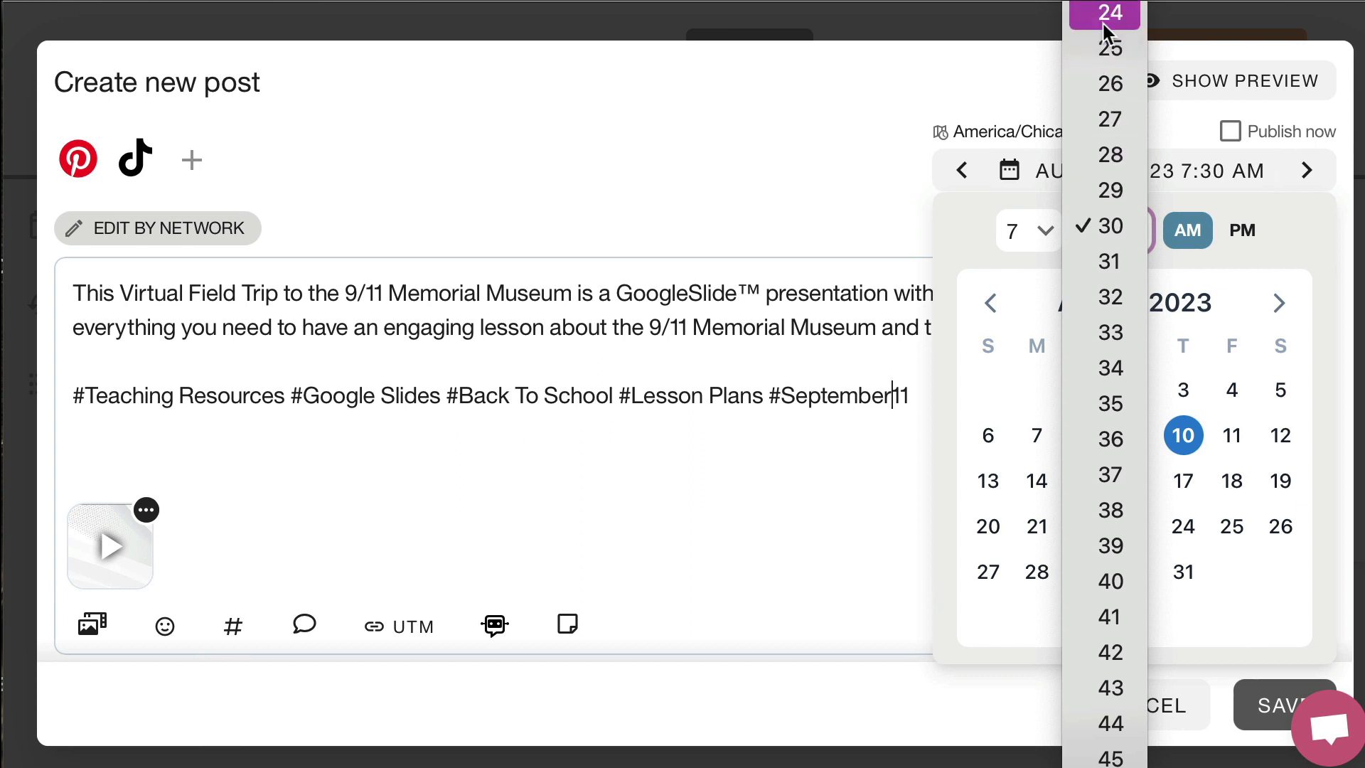
scroll(1104, 96, up, 10)
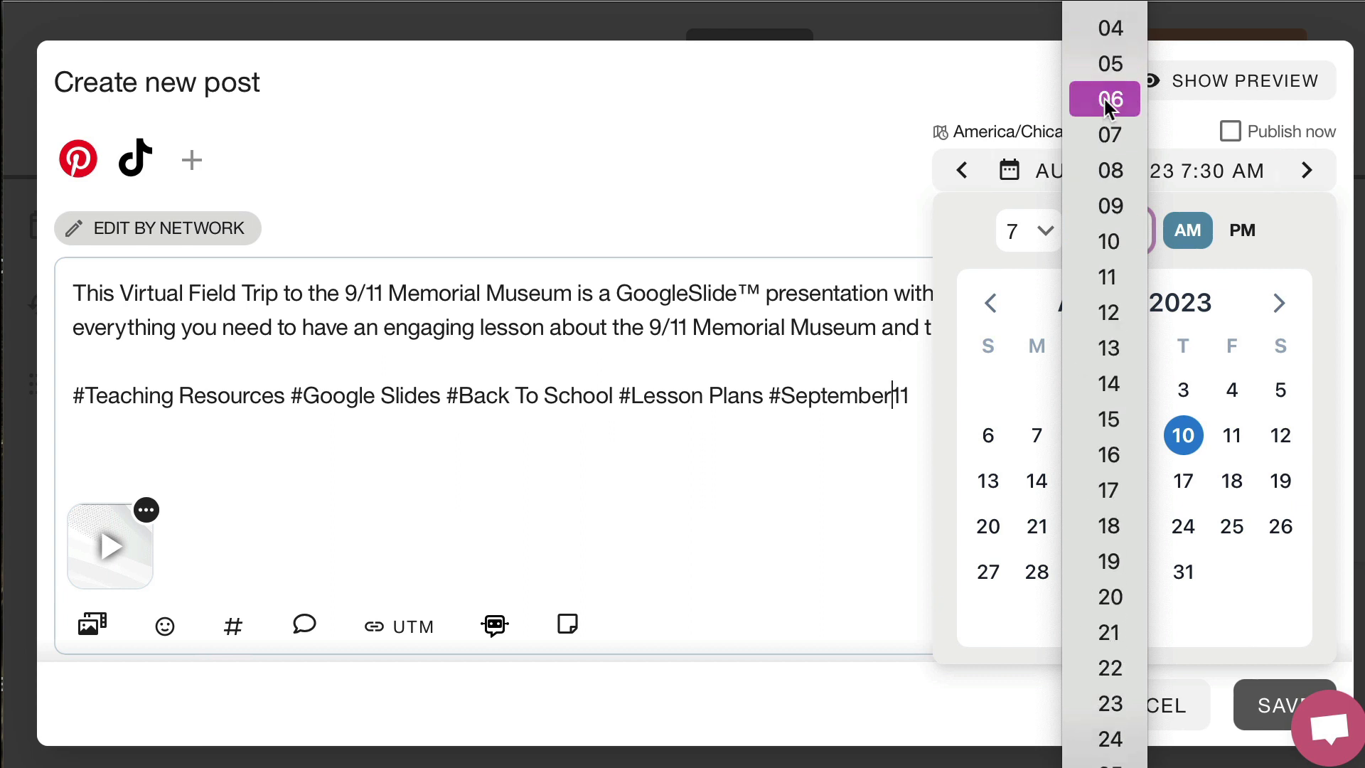
click(1109, 2)
click(1276, 704)
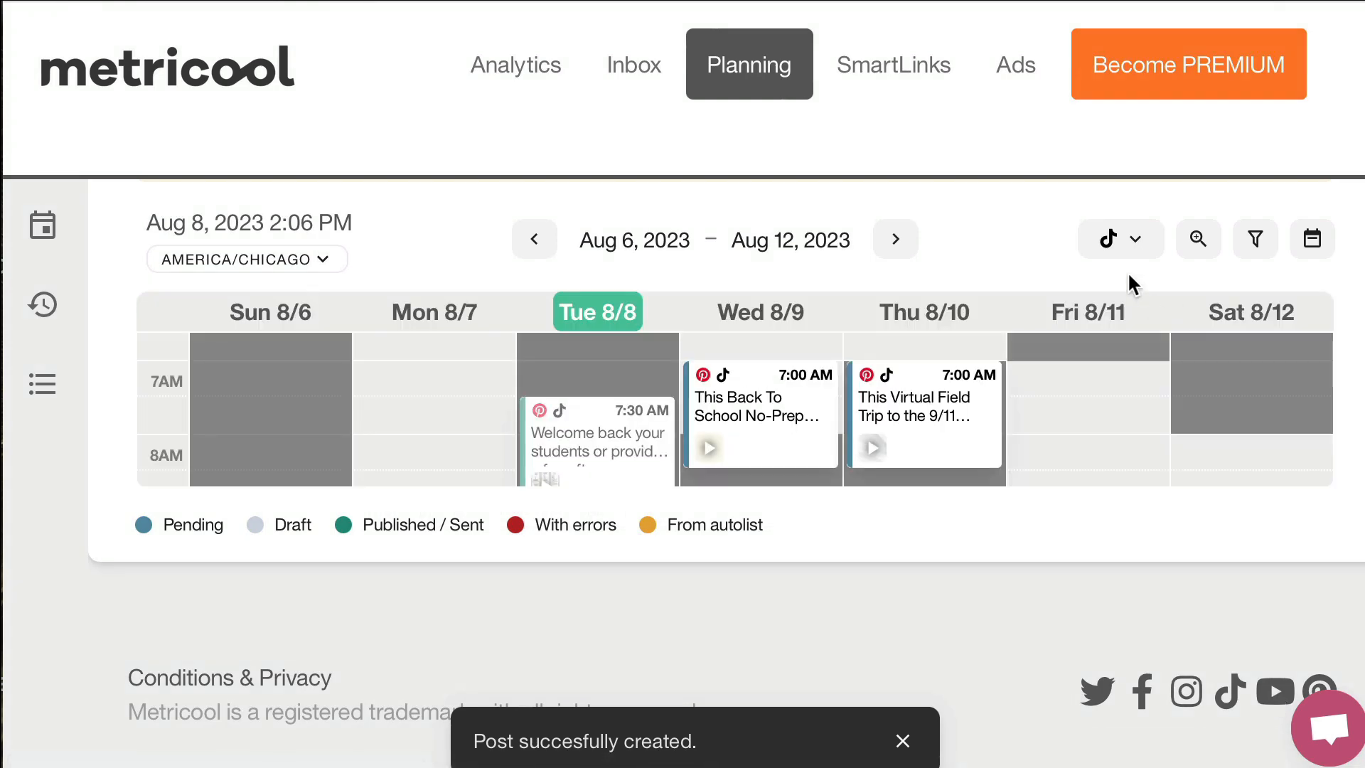
Open the Back To School post scheduled for Wednesday 8/9 on the weekly calendar and duplicate it
scroll(906, 572, up, 3)
scroll(906, 569, down, 1)
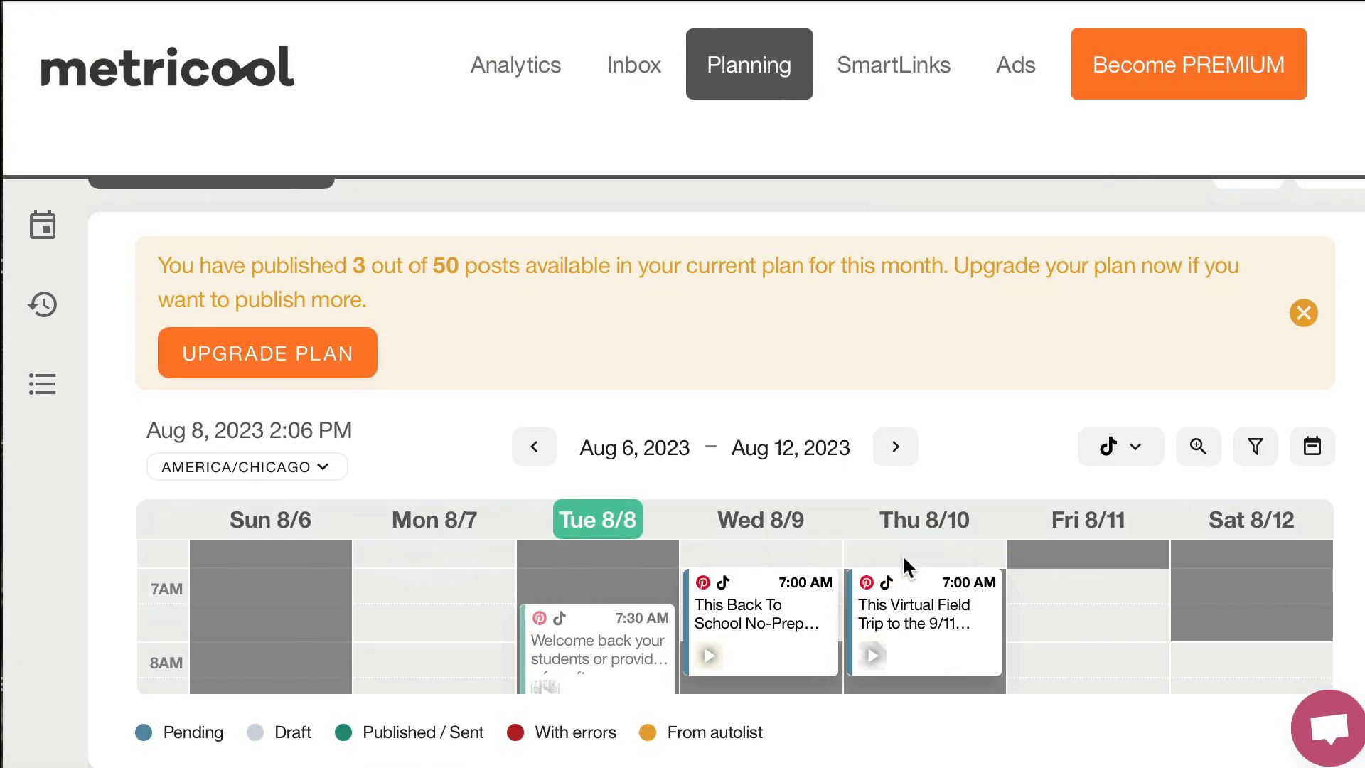
mouse_move(907, 569)
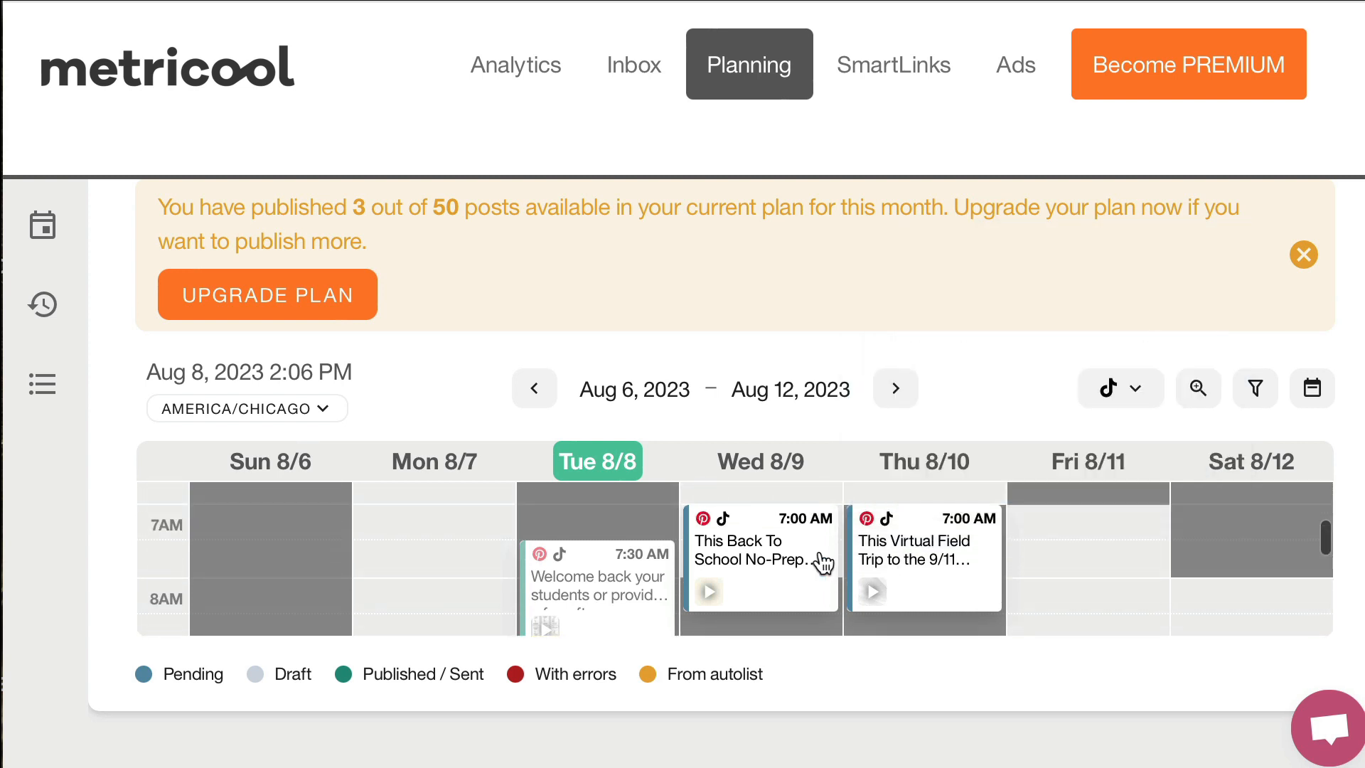
mouse_move(823, 563)
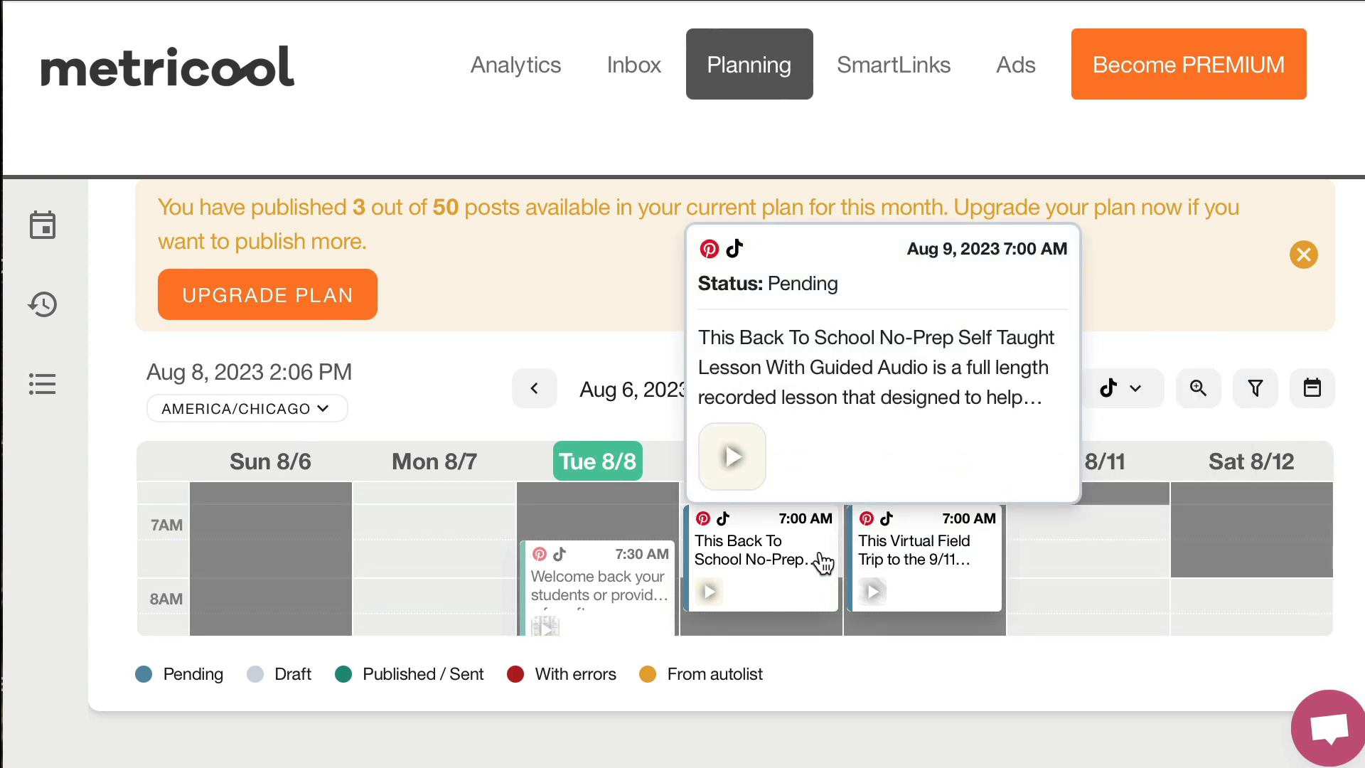
click(777, 575)
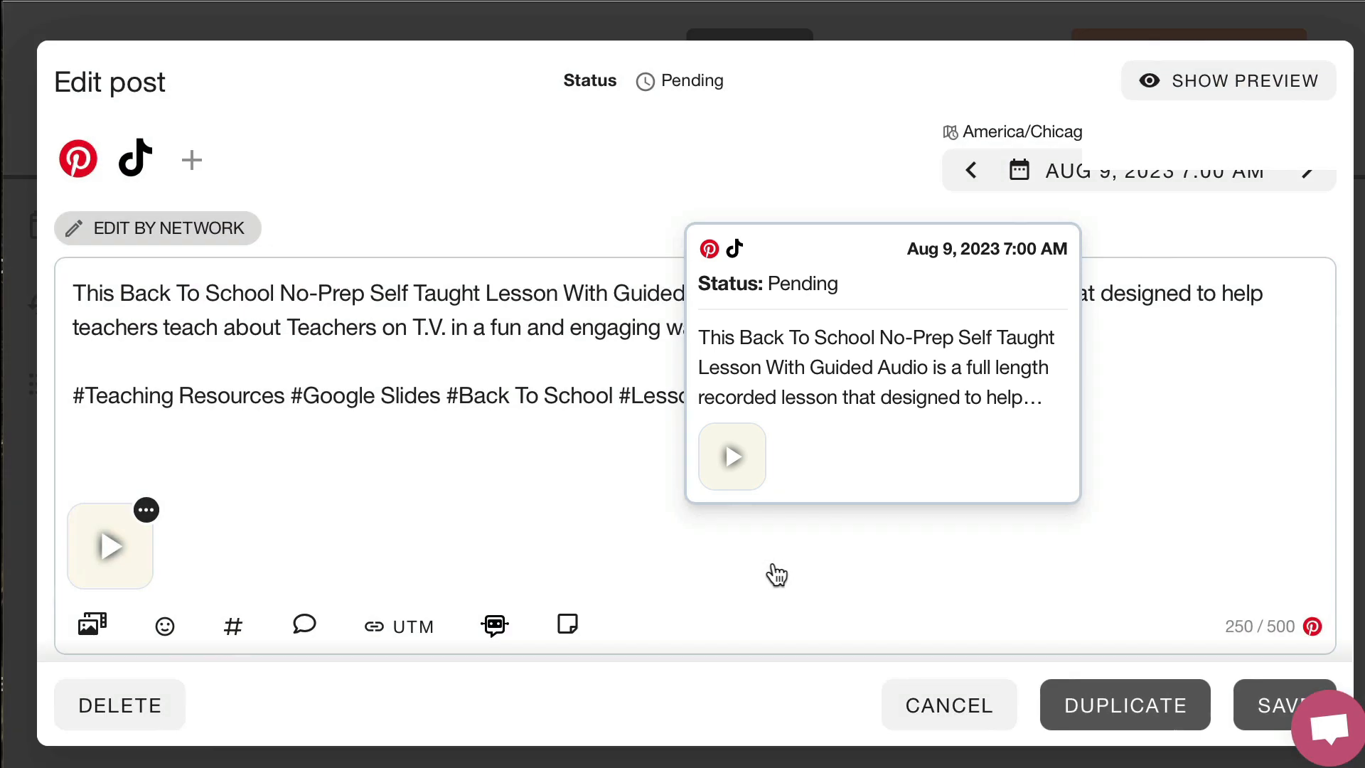
click(1100, 717)
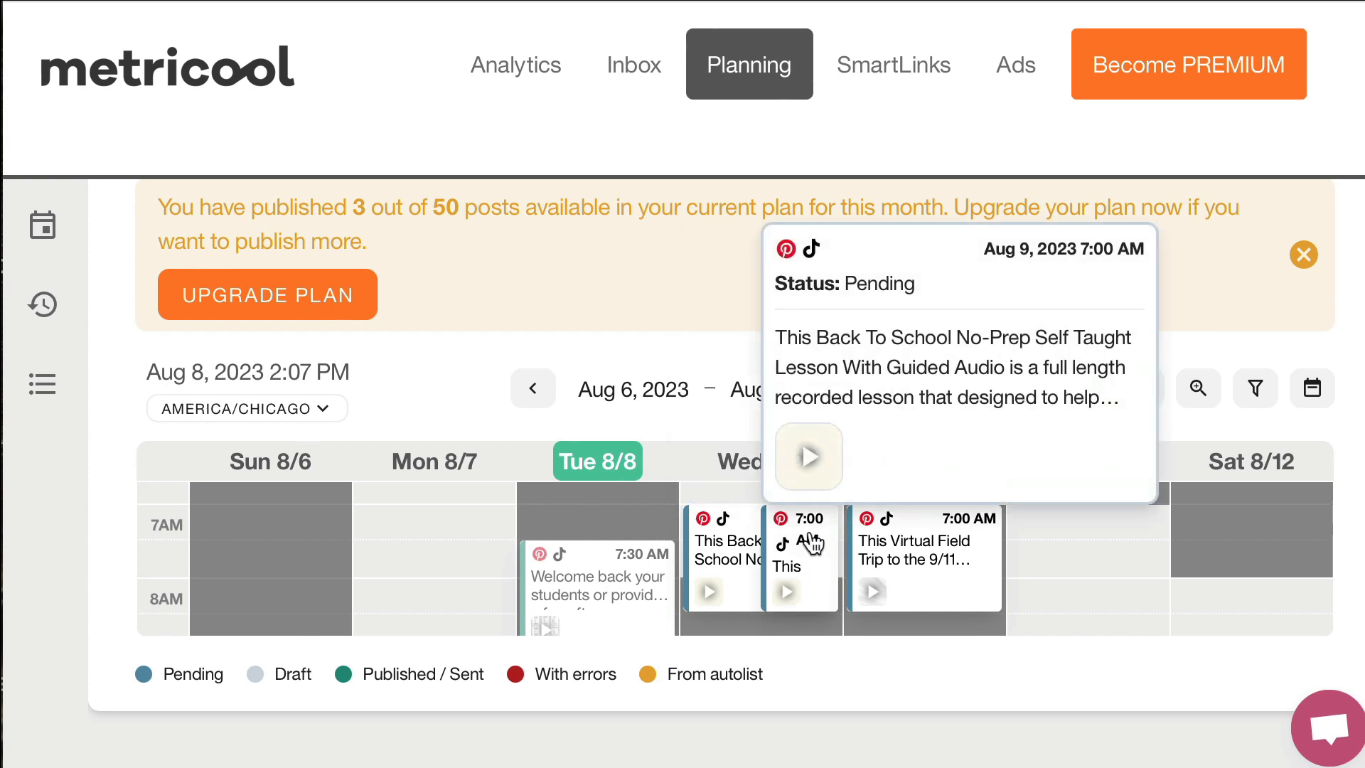
Reschedule the duplicated Back To School post to Aug 13, 2023 at 8:00 AM and remove TikTok from its networks
click(814, 542)
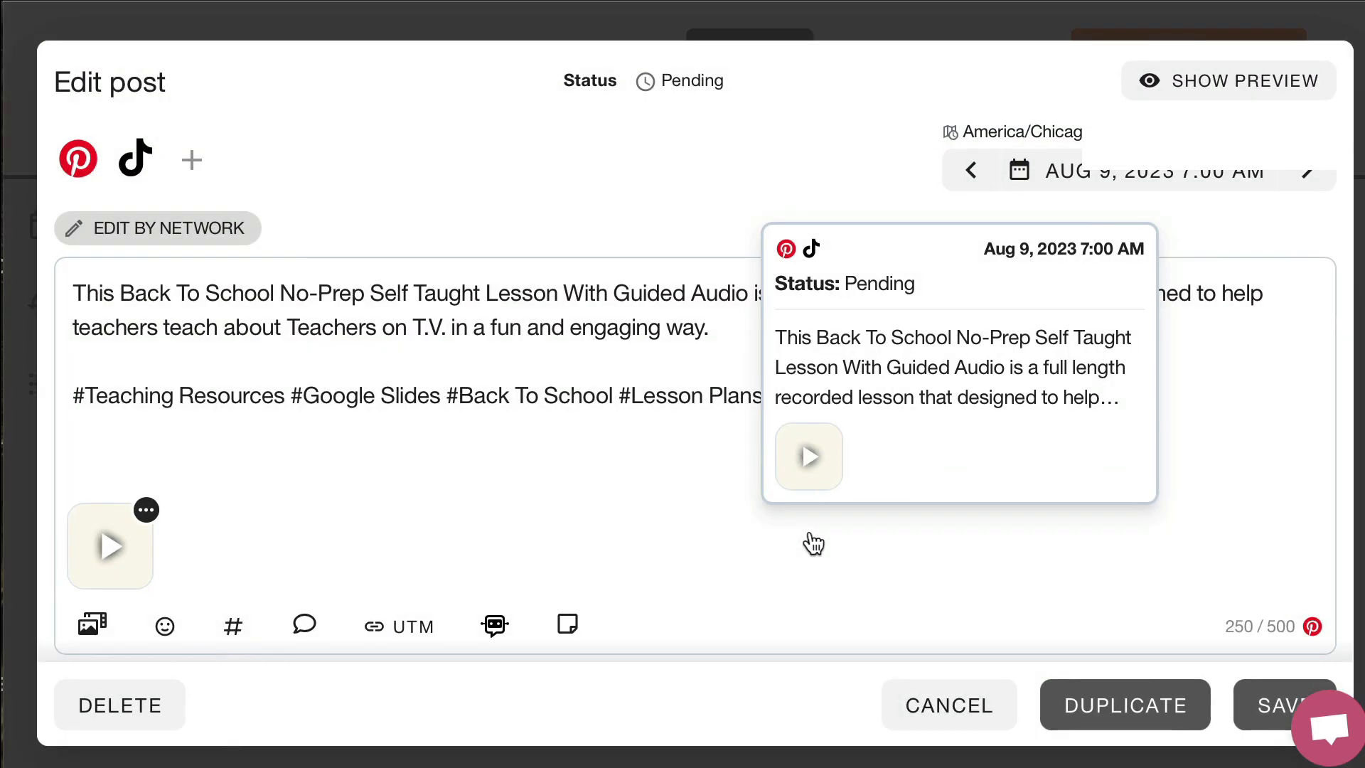
click(1260, 177)
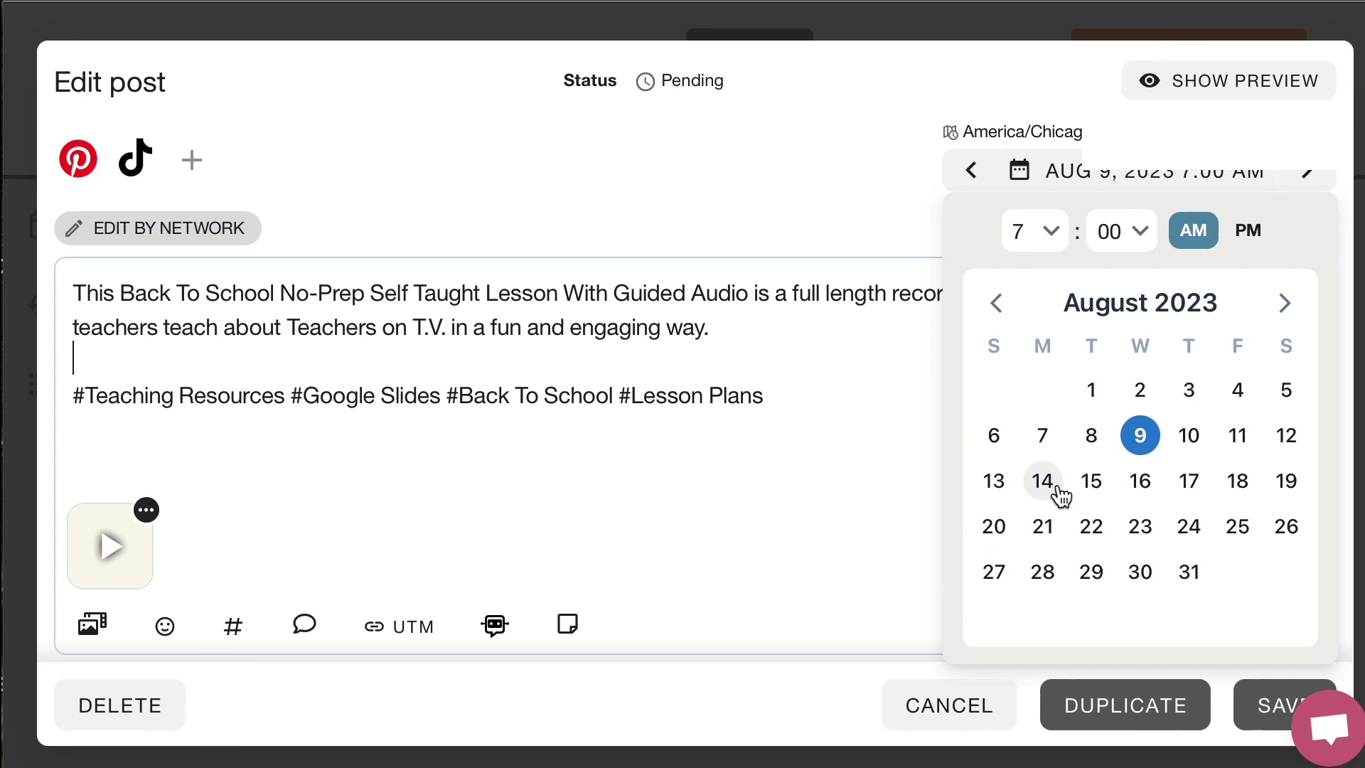
click(1006, 491)
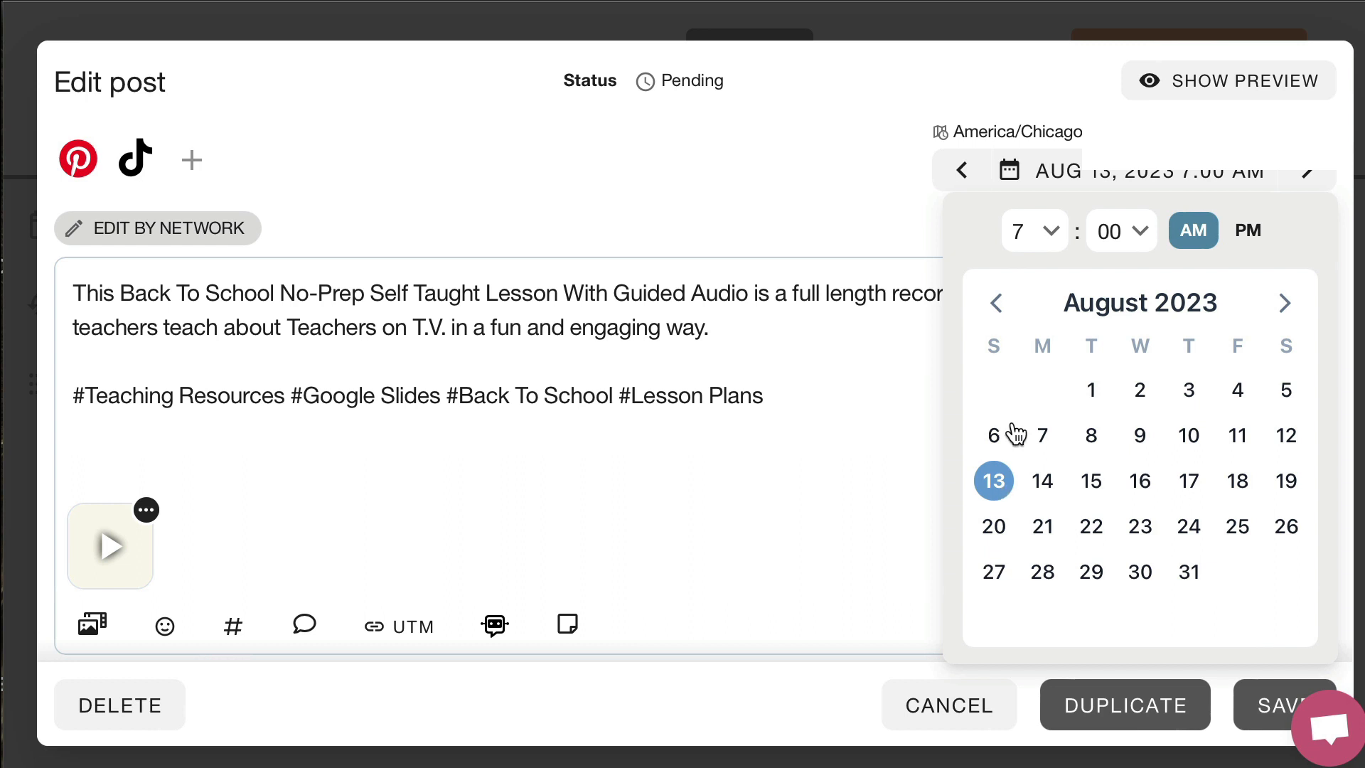
click(1052, 234)
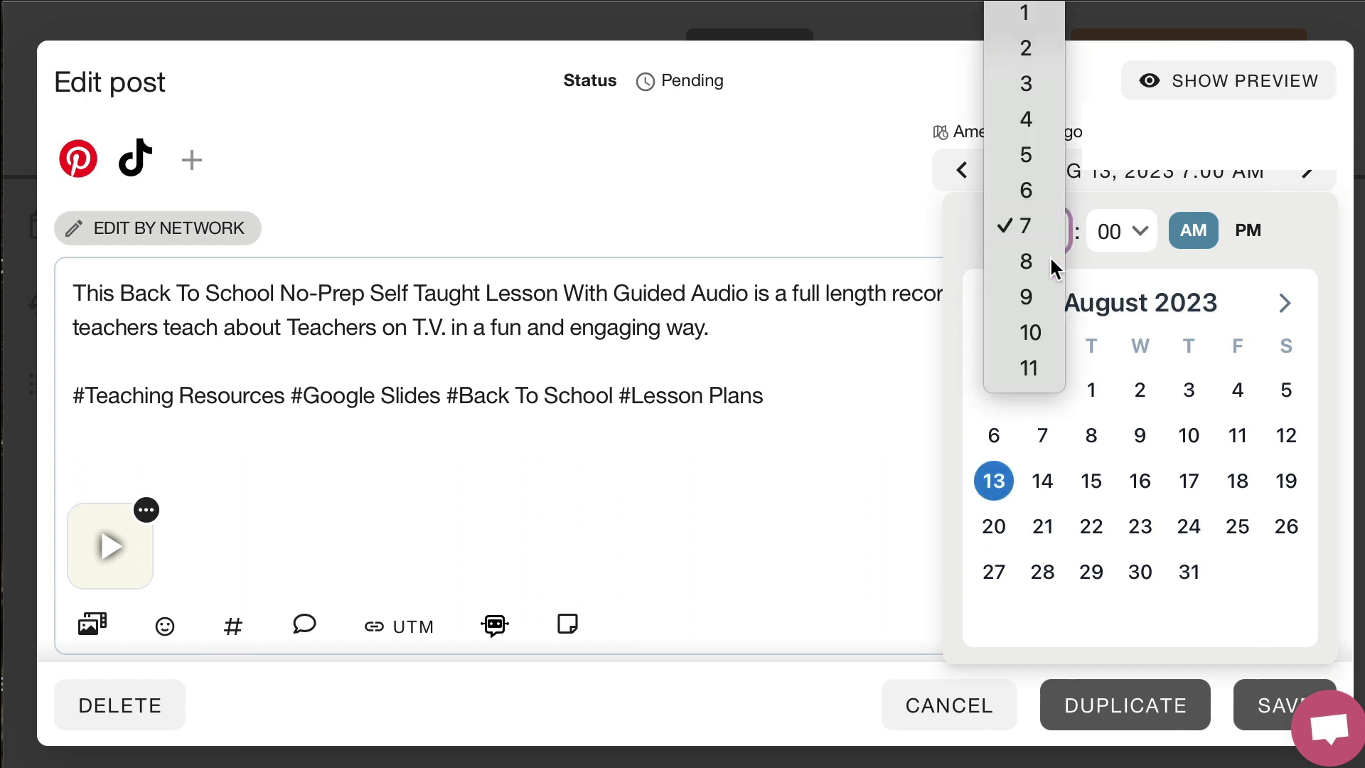
click(1053, 263)
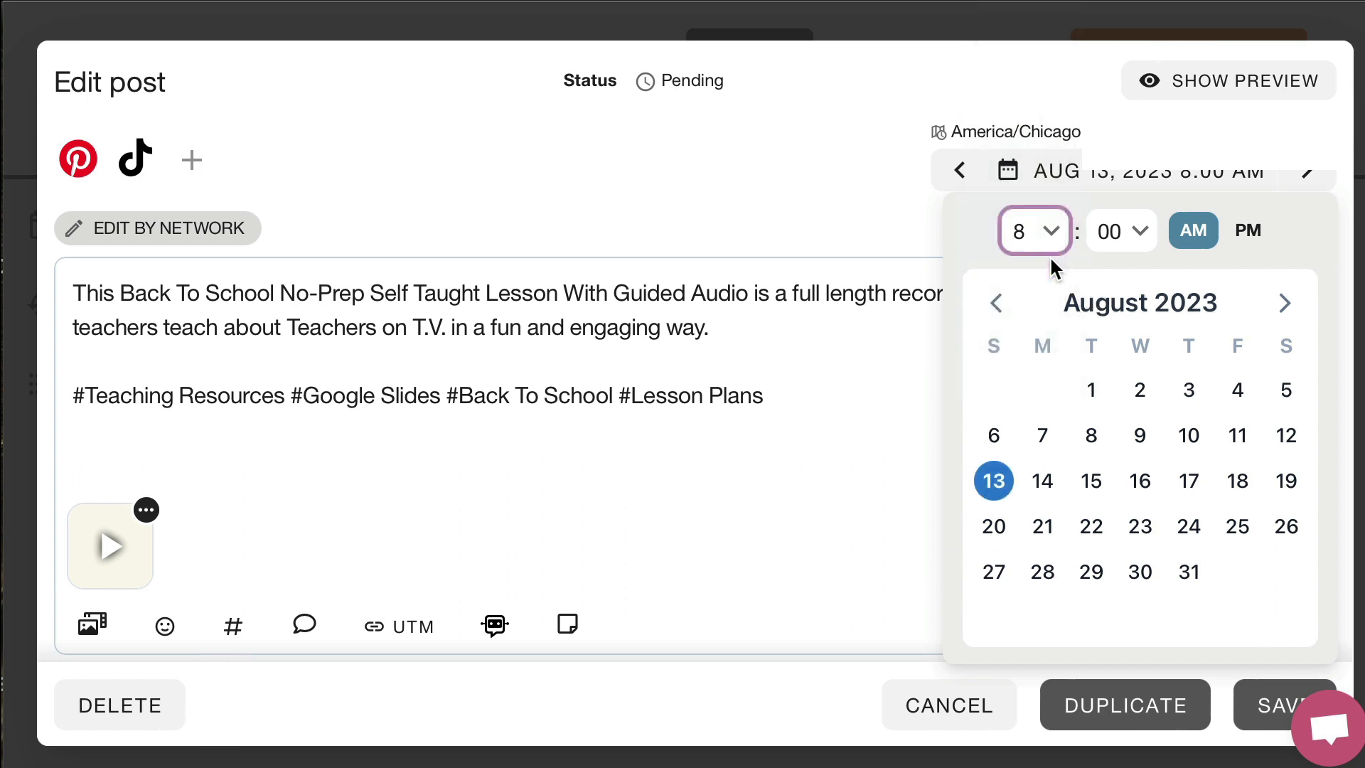
click(152, 164)
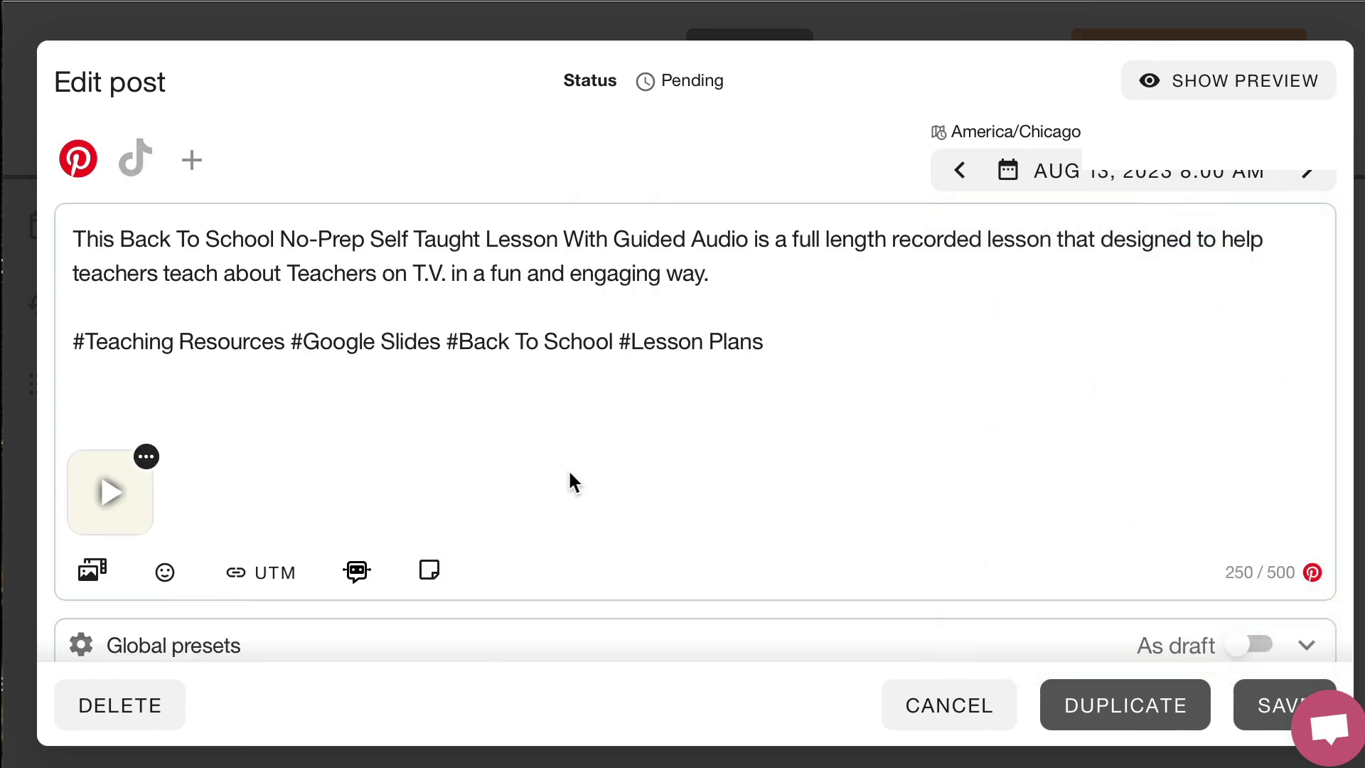
scroll(569, 476, down, 1)
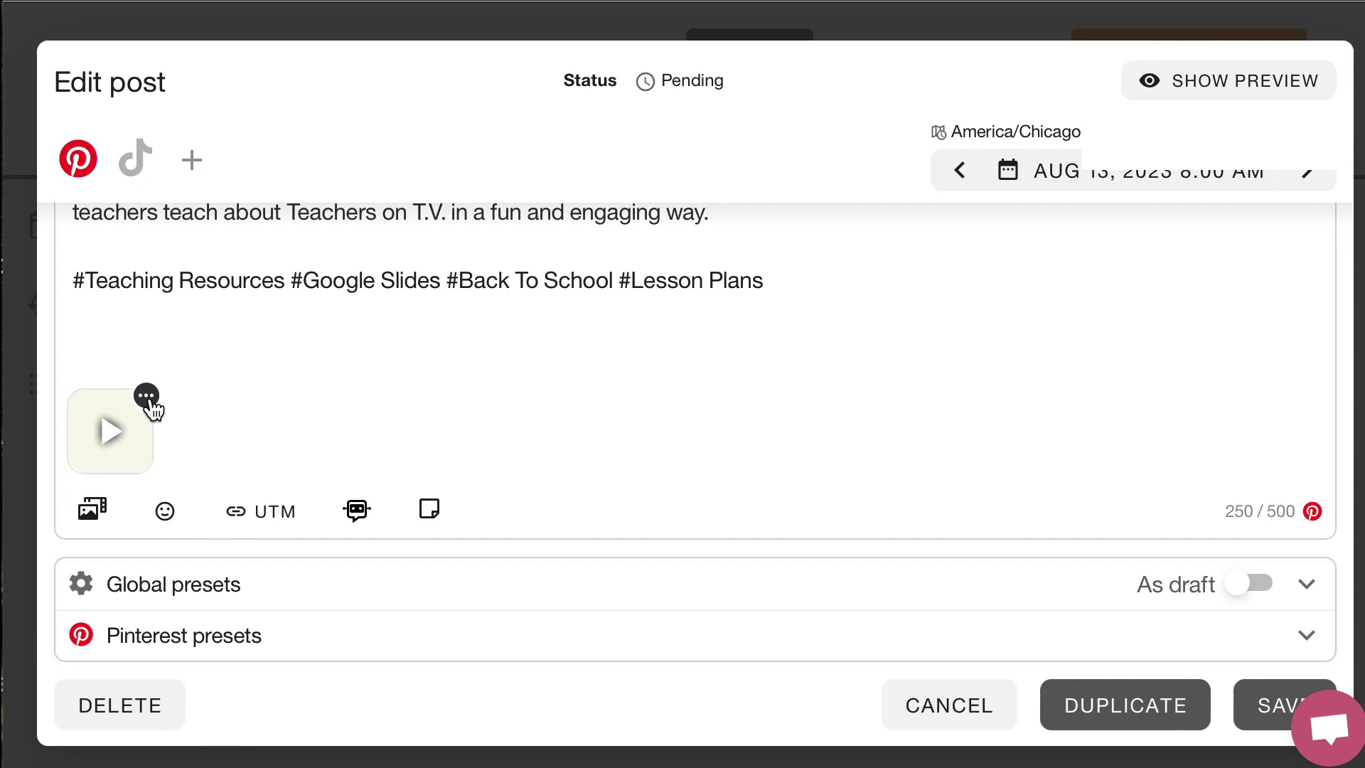
Remove the duplicated Back To School post's current video and start adding a replacement video
click(147, 397)
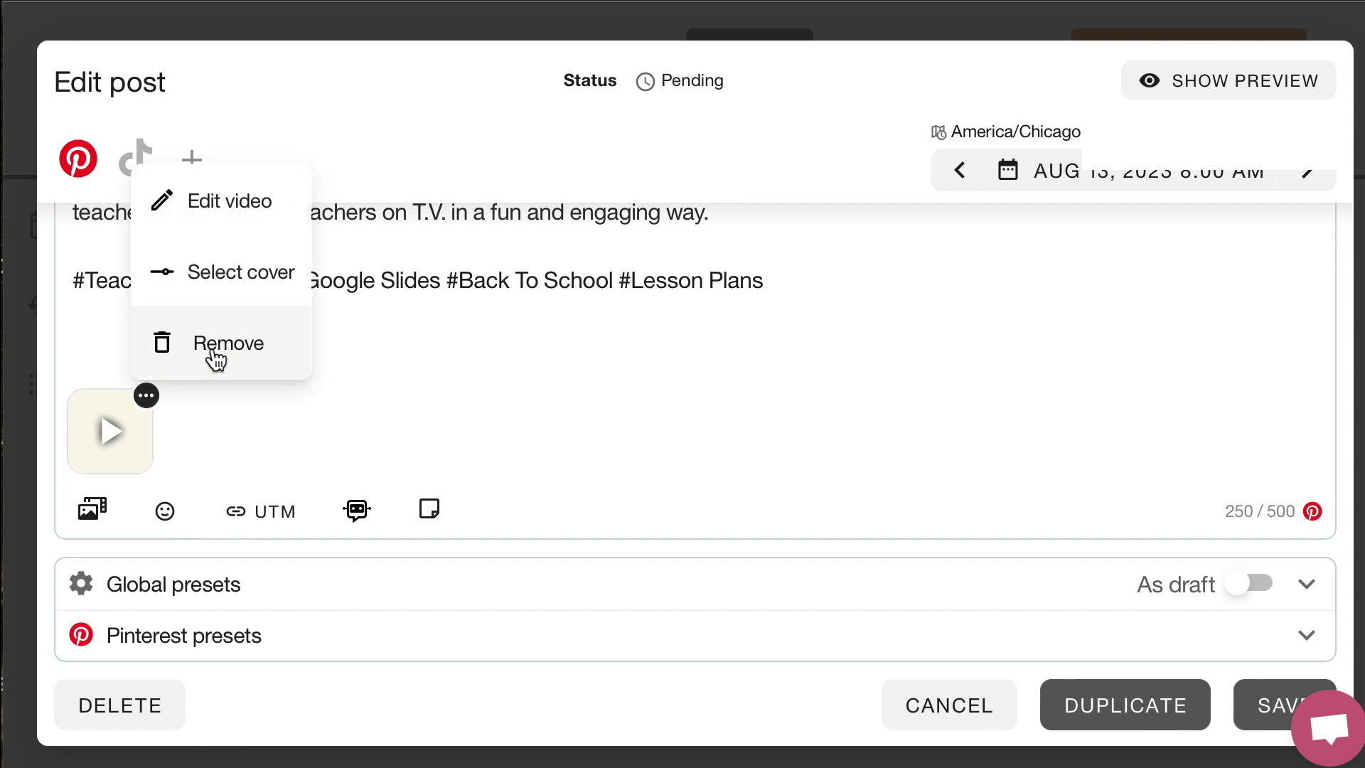
click(213, 349)
click(94, 513)
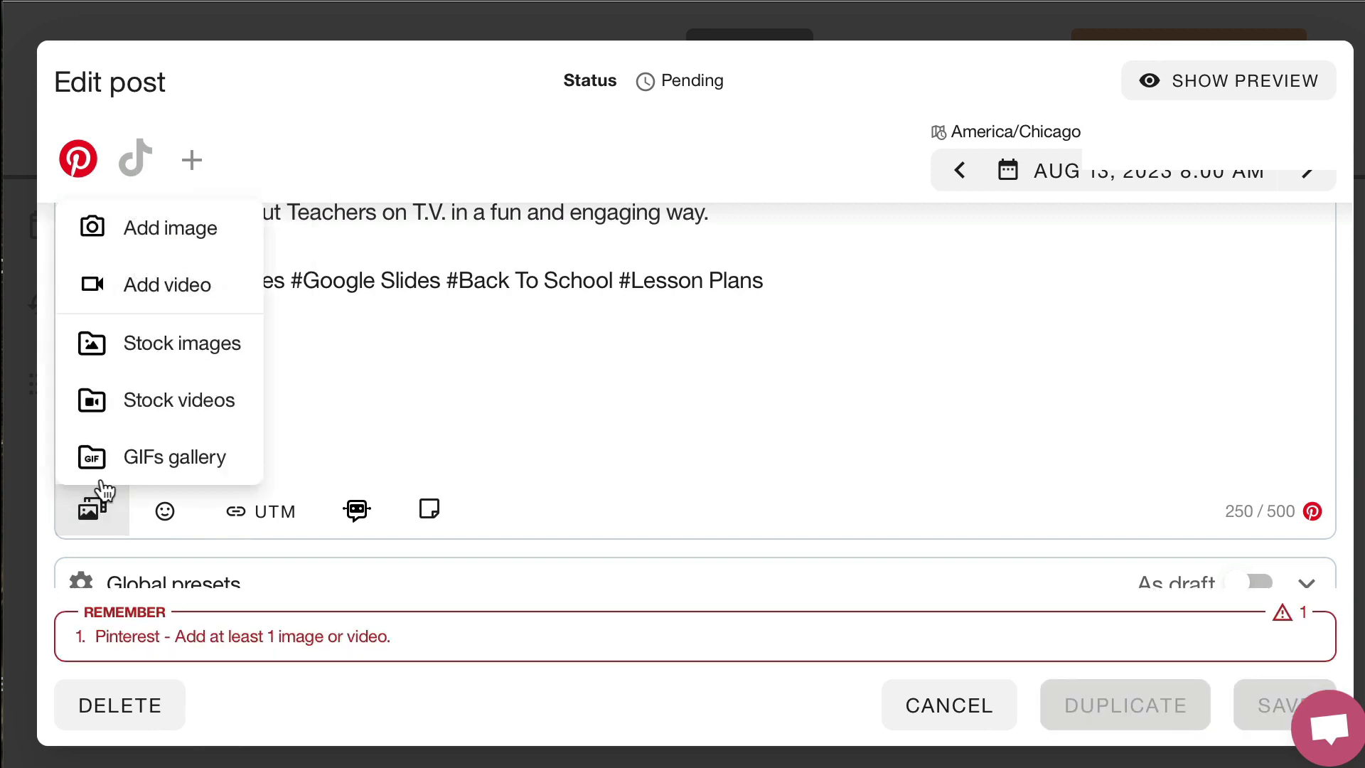
click(157, 286)
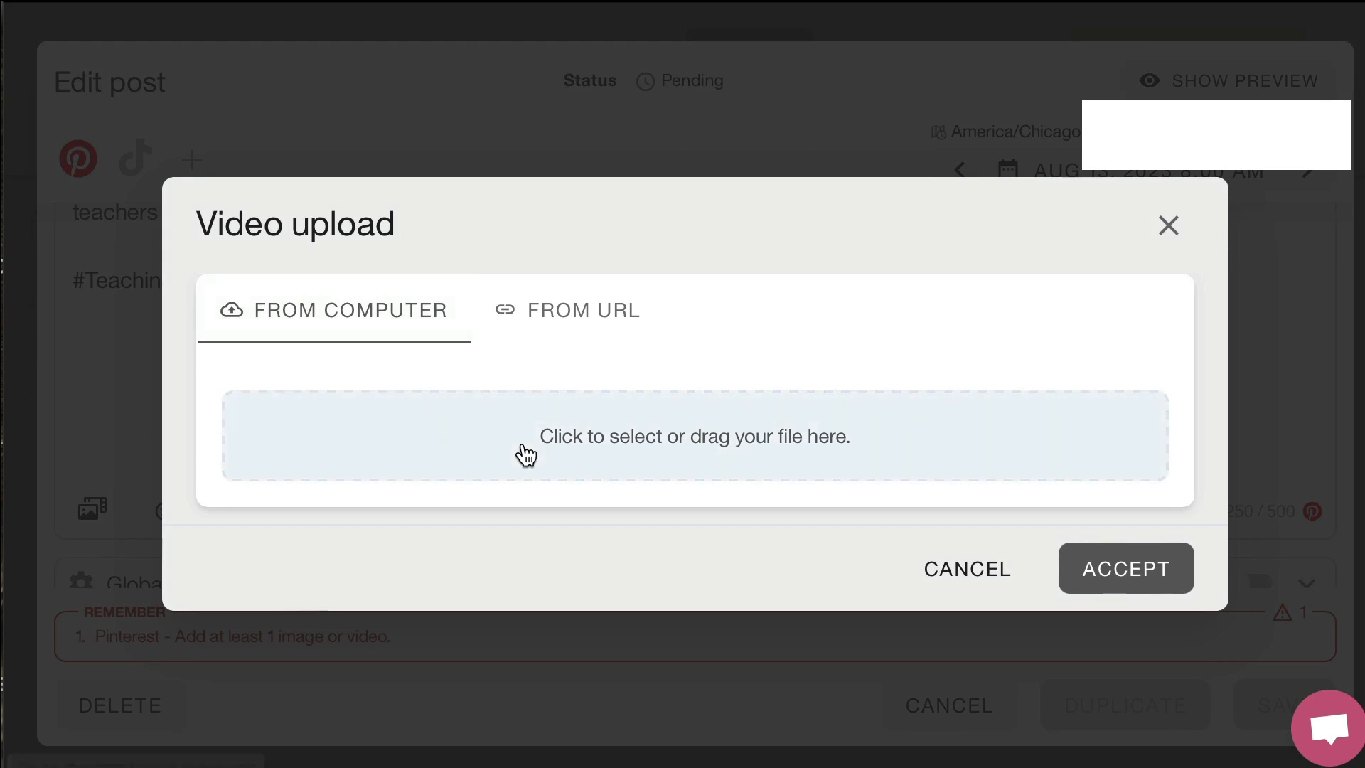
Upload the Back To School Self Taught Lesson video from the computer to the Pinterest post and save the post
click(522, 451)
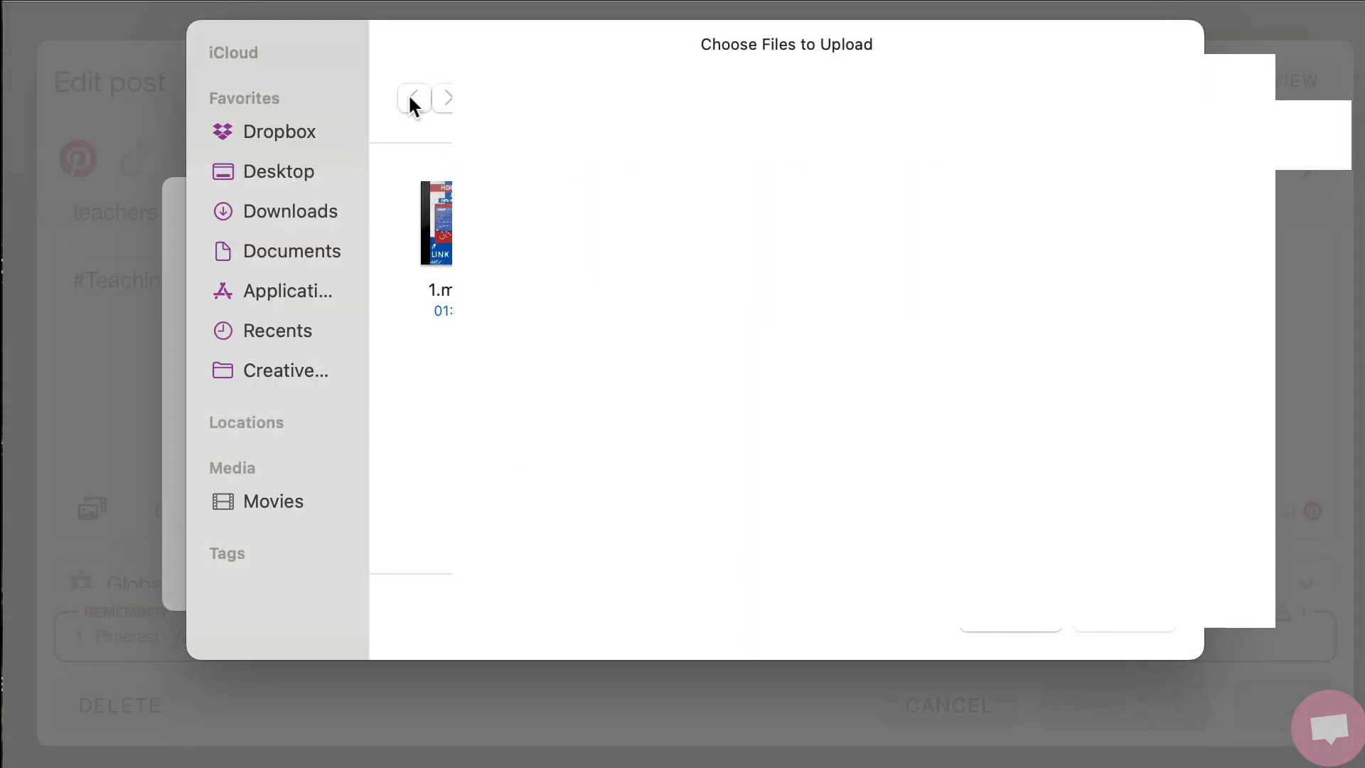
click(1013, 630)
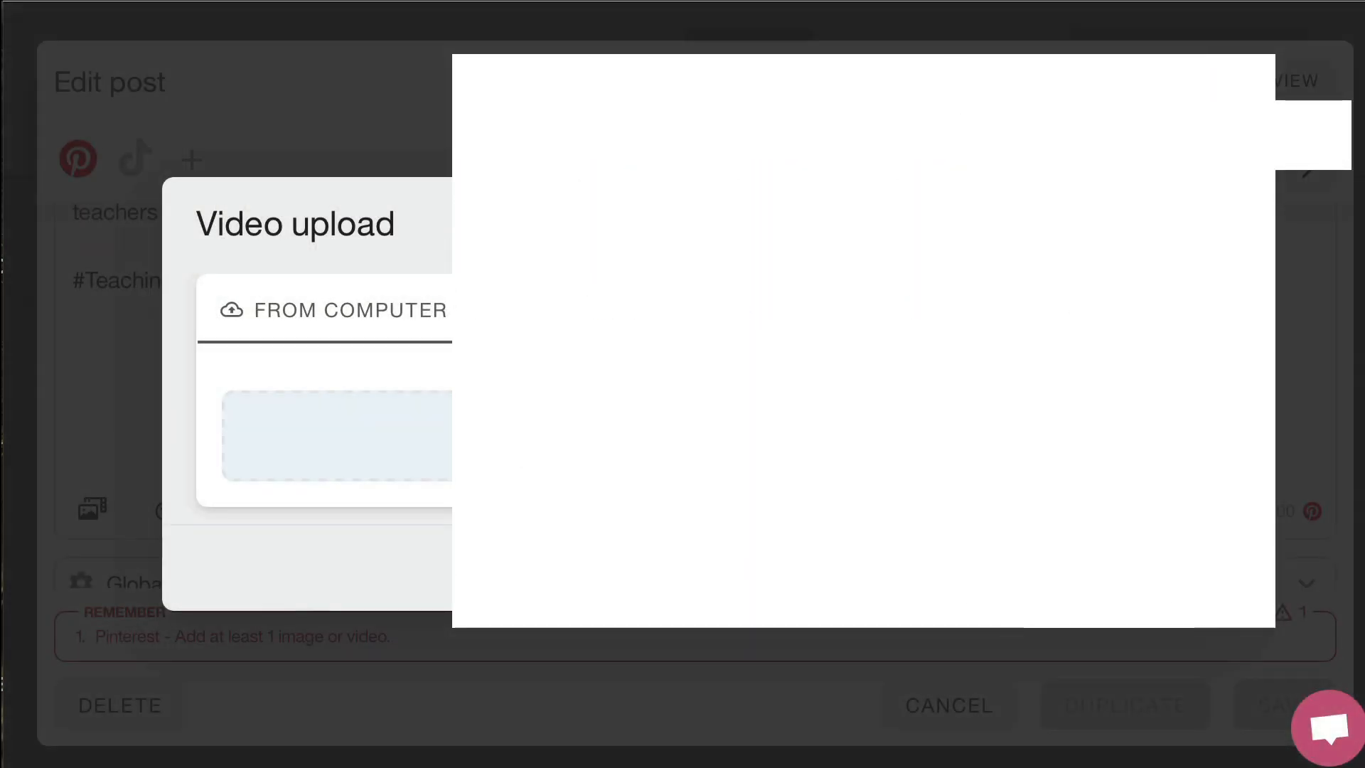
click(694, 436)
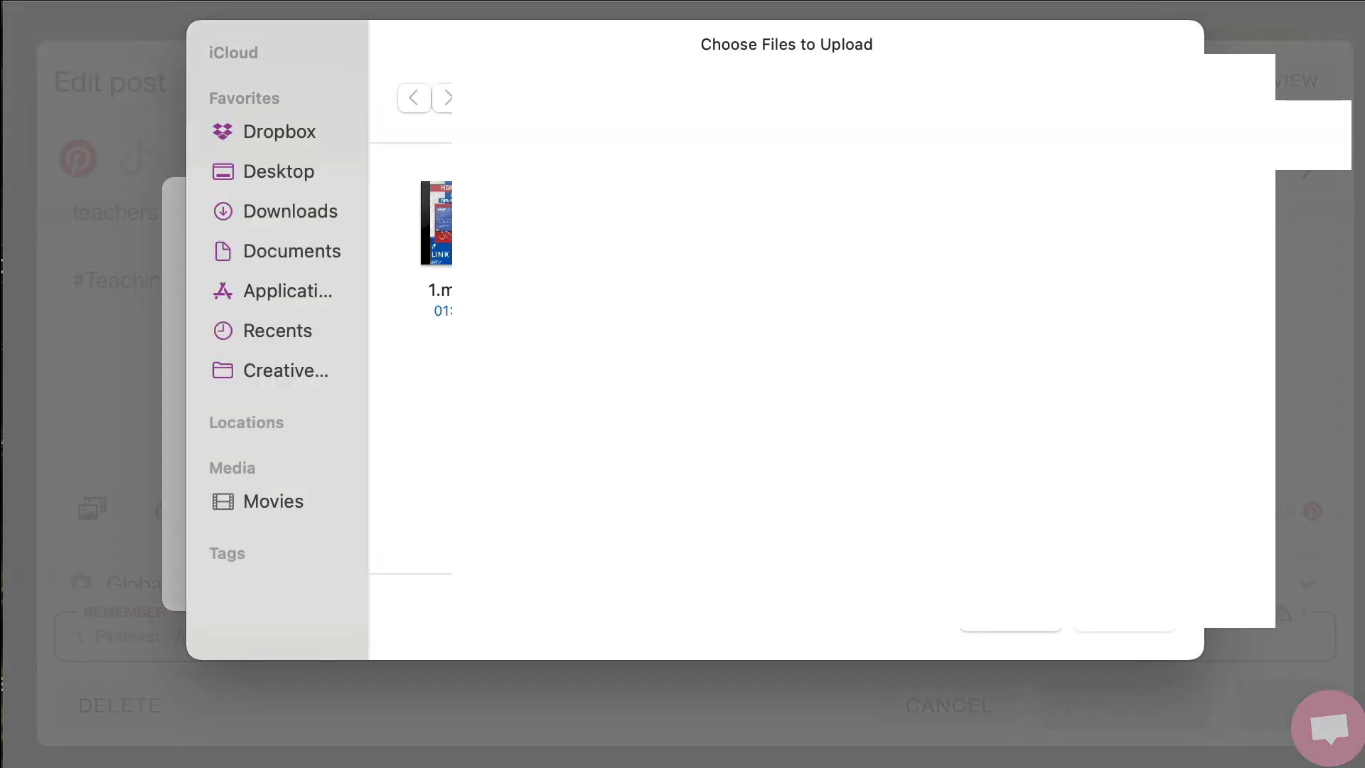
key(super+Up)
double_click(619, 231)
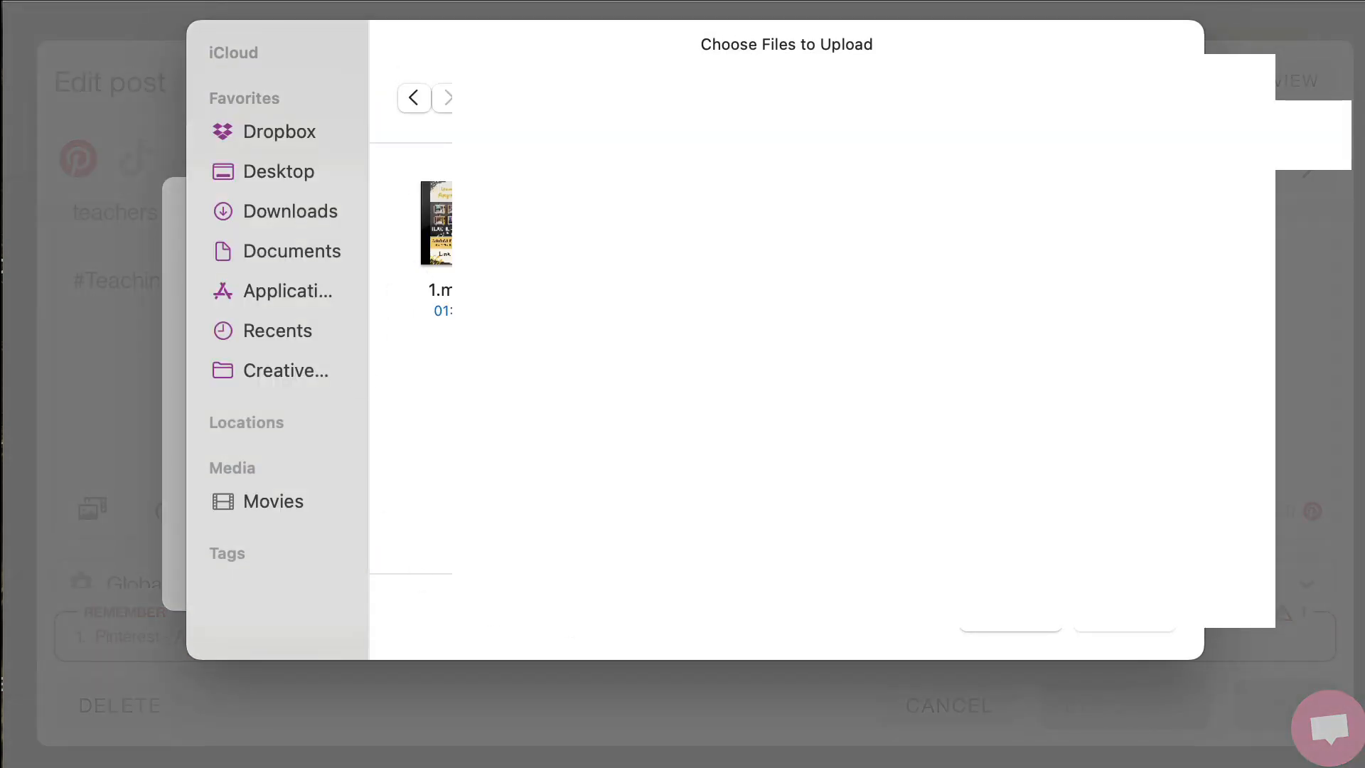
click(1146, 618)
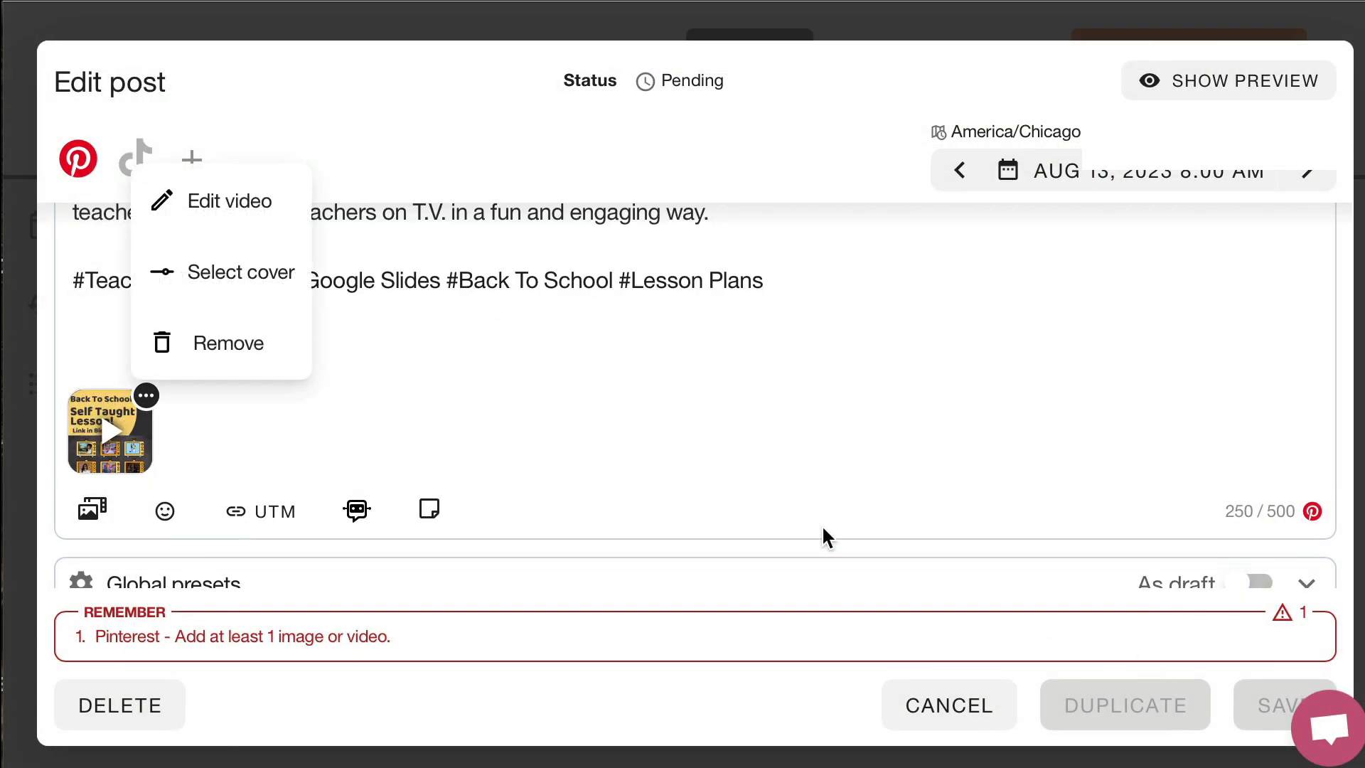
click(1273, 718)
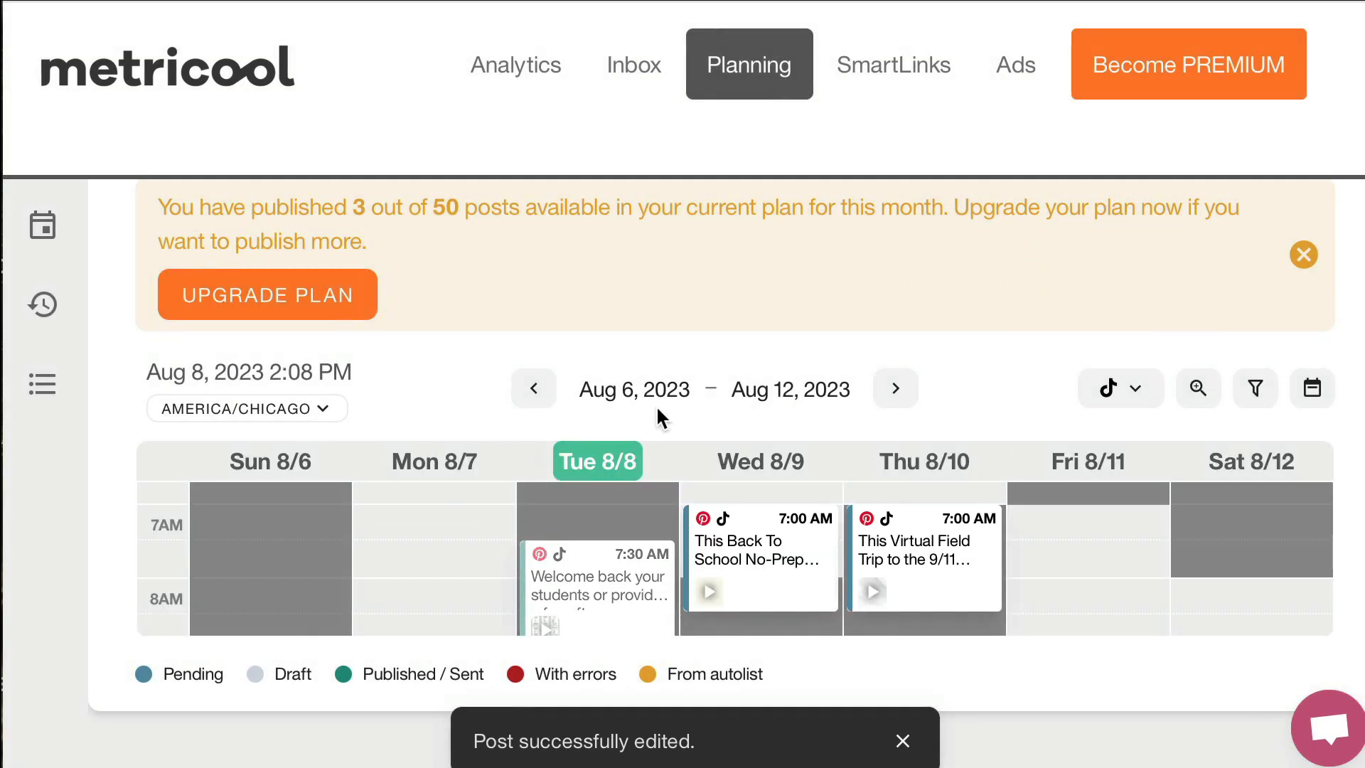
Check the Back To School Pinterest post on Sunday 8/13 in the calendar week of Aug 13 to Aug 19, 2023
click(904, 390)
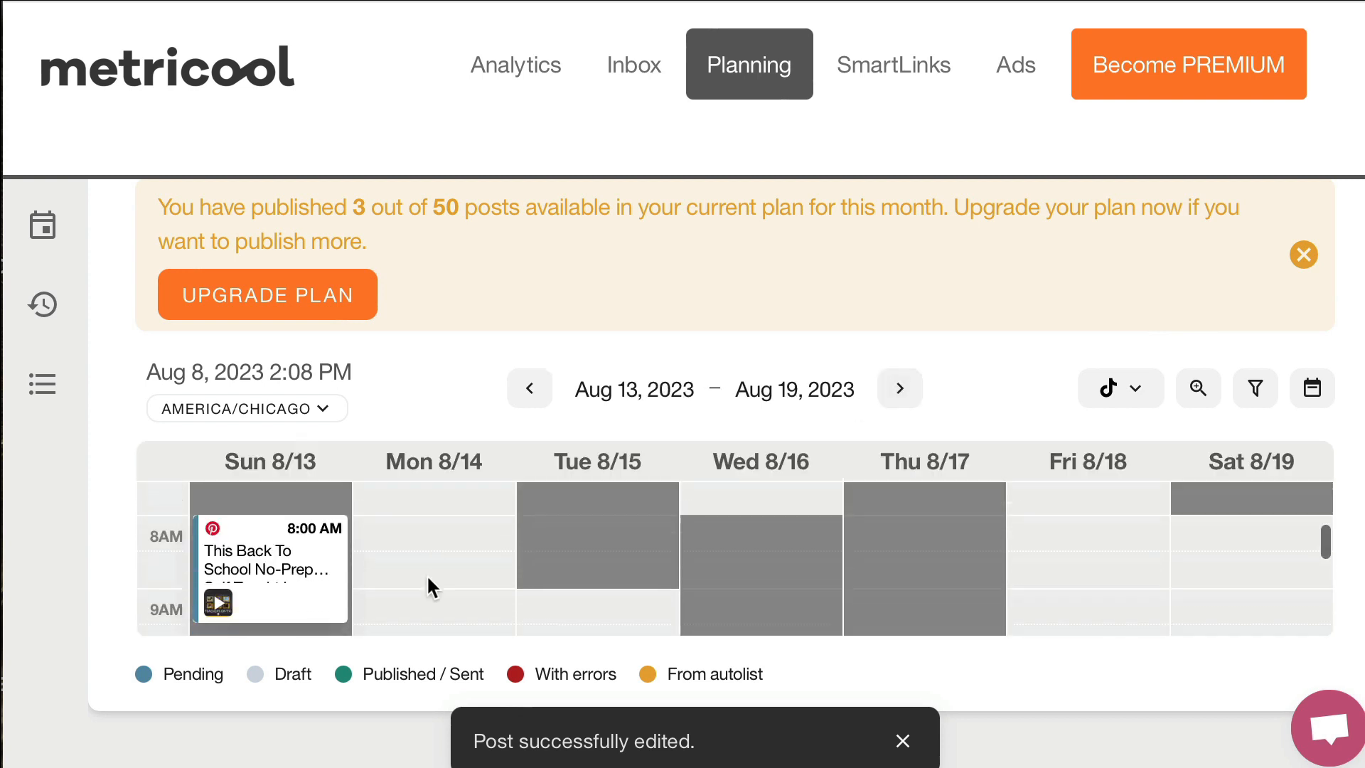
scroll(427, 577, down, 2)
scroll(427, 576, up, 1)
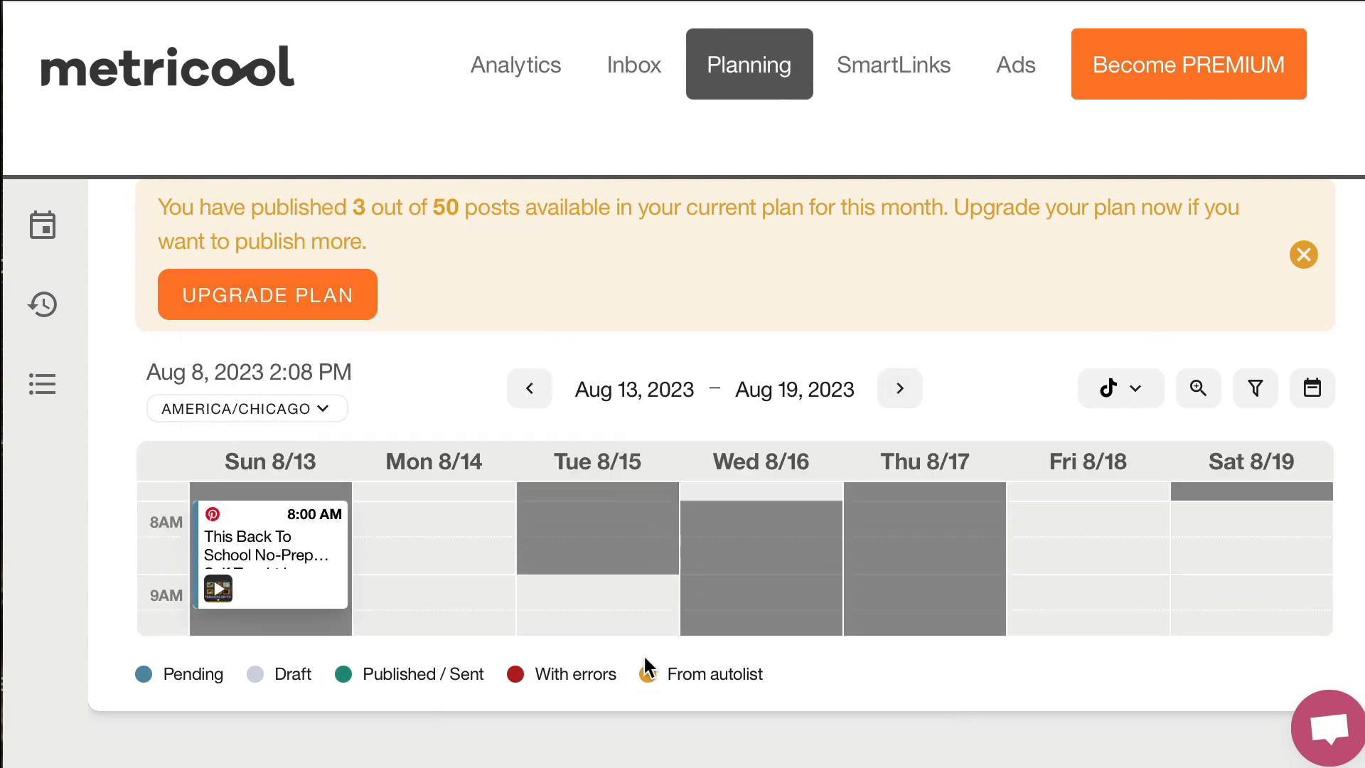
mouse_move(311, 557)
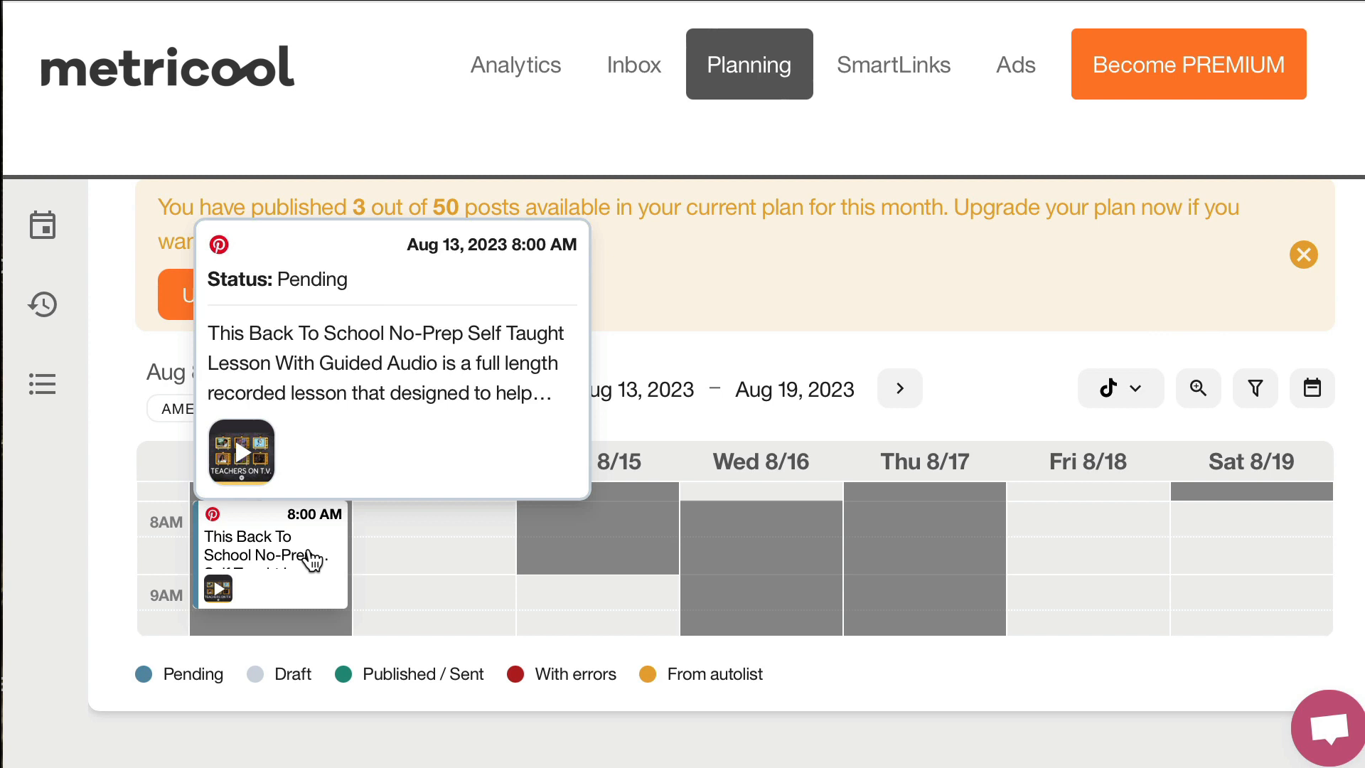
mouse_move(310, 556)
mouse_down()
mouse_move(565, 575)
mouse_move(396, 557)
mouse_move(298, 578)
mouse_move(301, 567)
mouse_up()
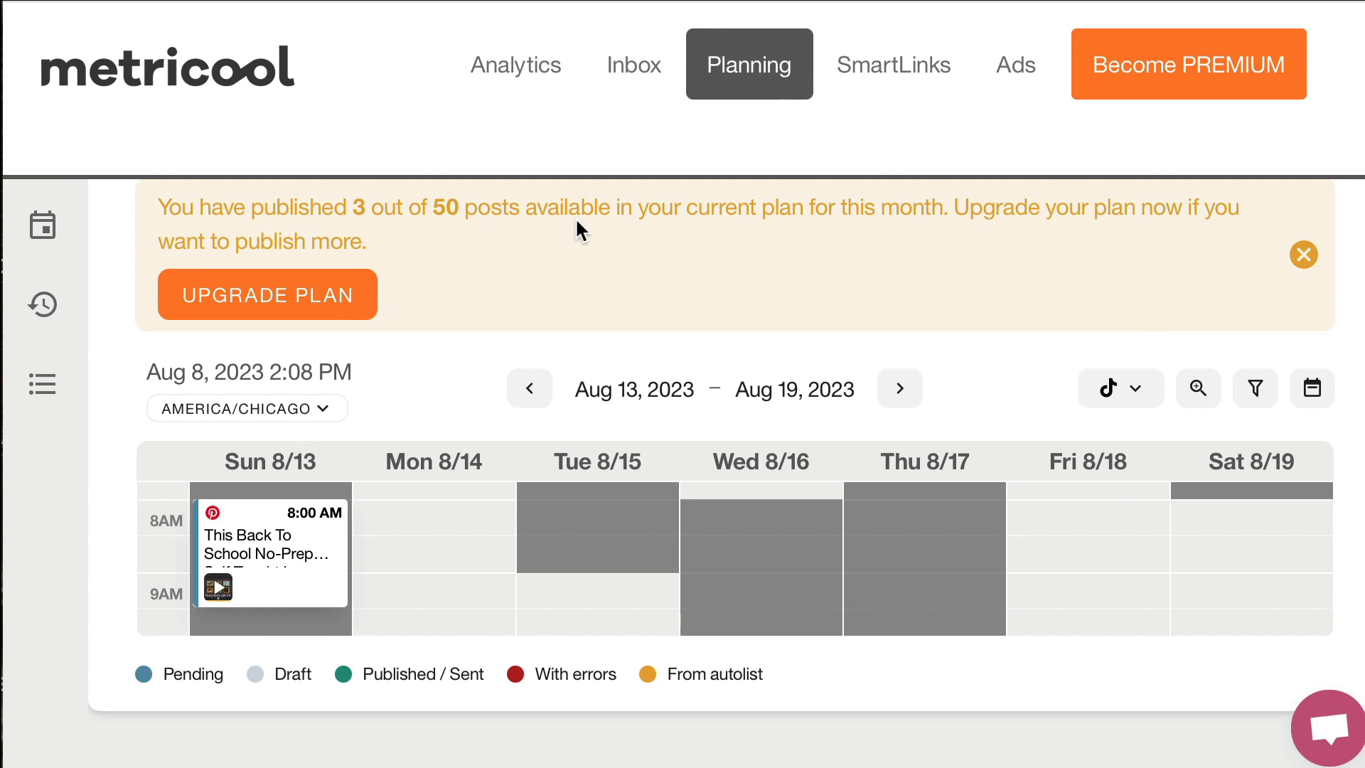
scroll(587, 304, up, 1)
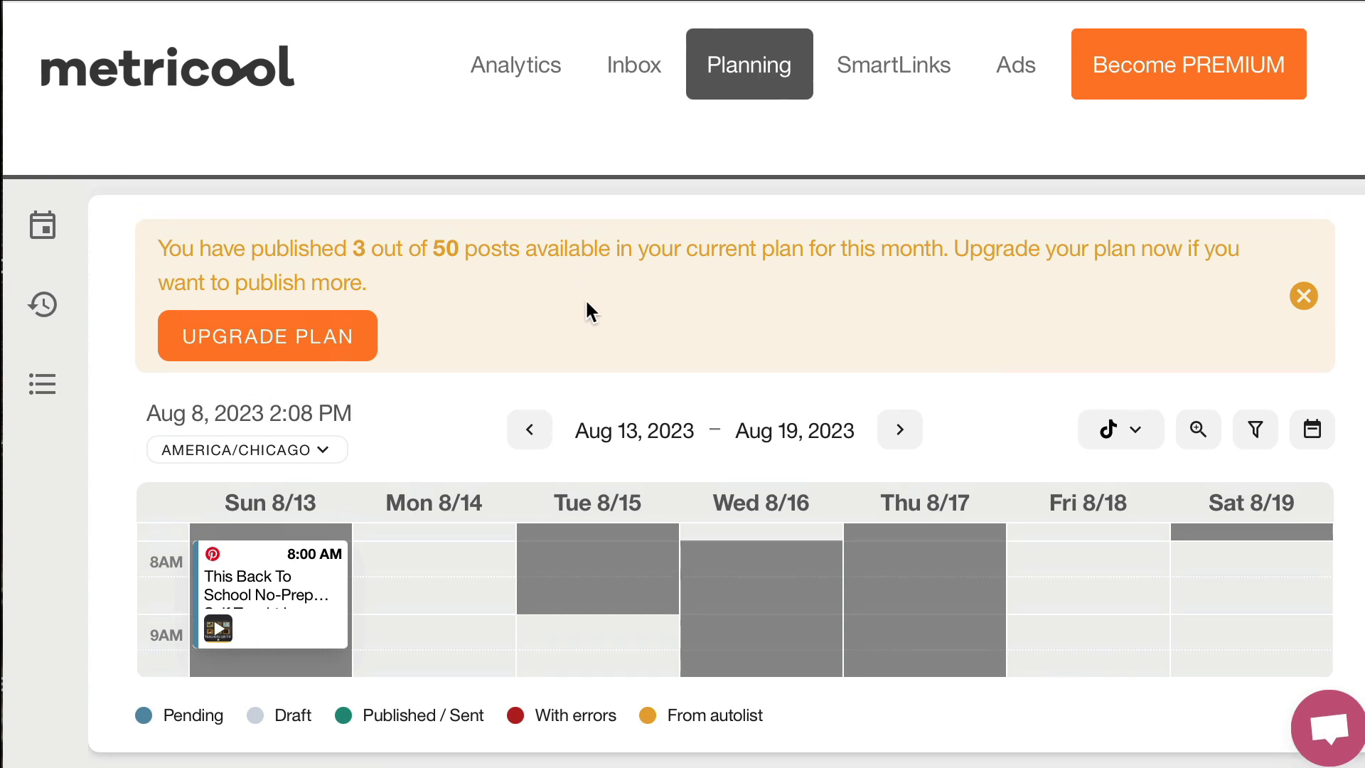